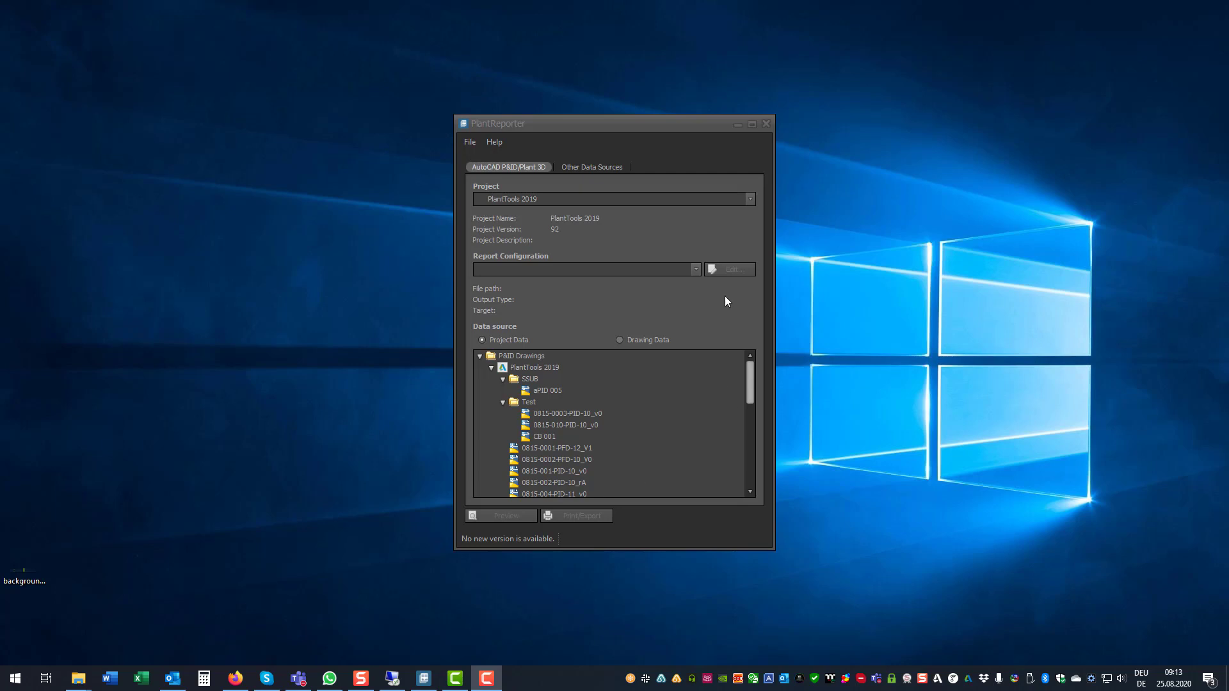
Choose New... from the Report Configuration list to create a blank report
click(694, 270)
click(547, 282)
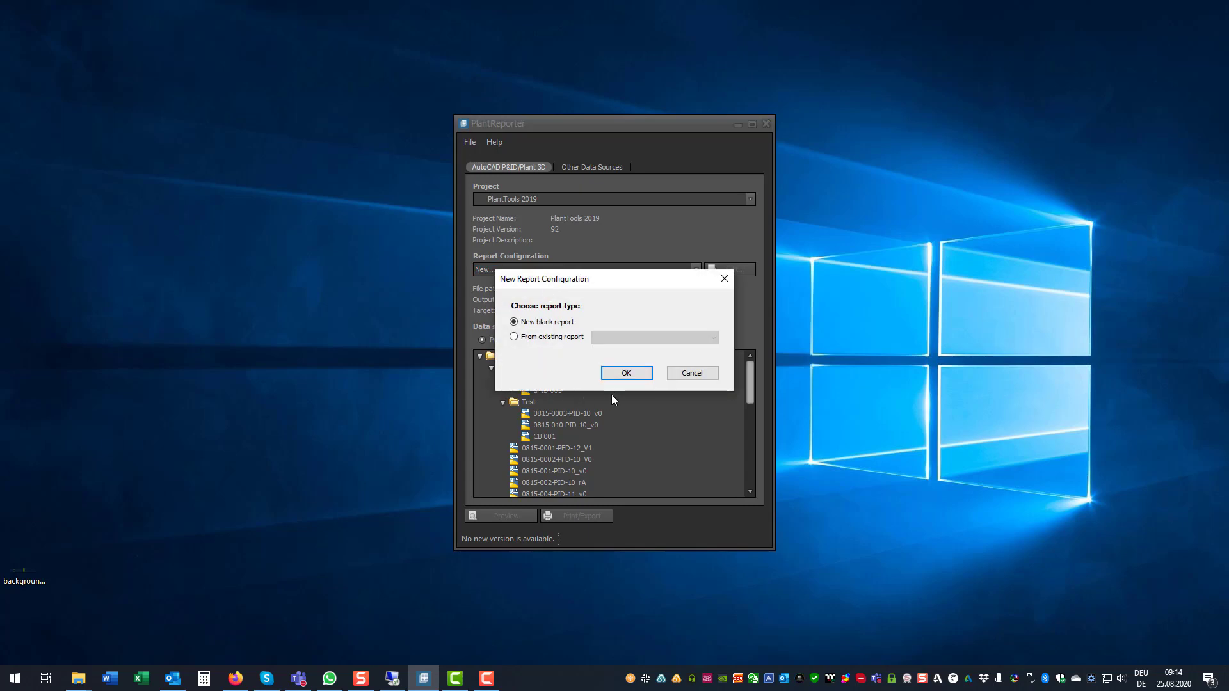
Confirm the new blank report and add the Equipment class to its query
click(626, 372)
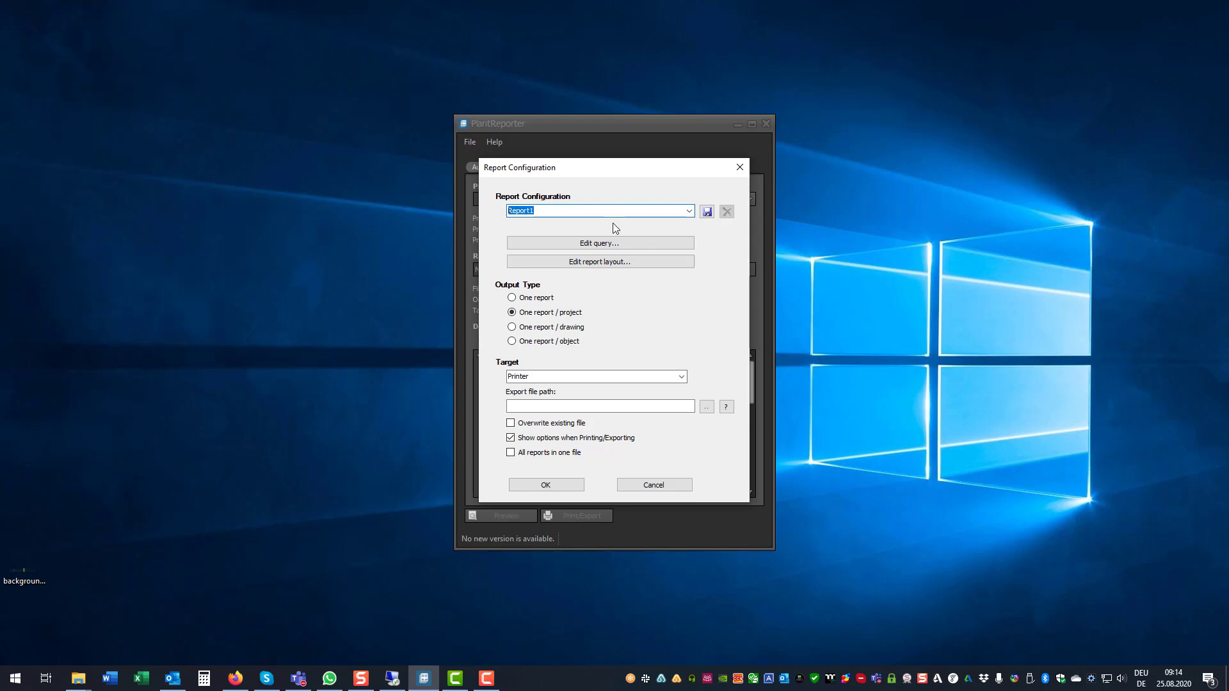
text(XLS Demo)
click(642, 243)
click(352, 220)
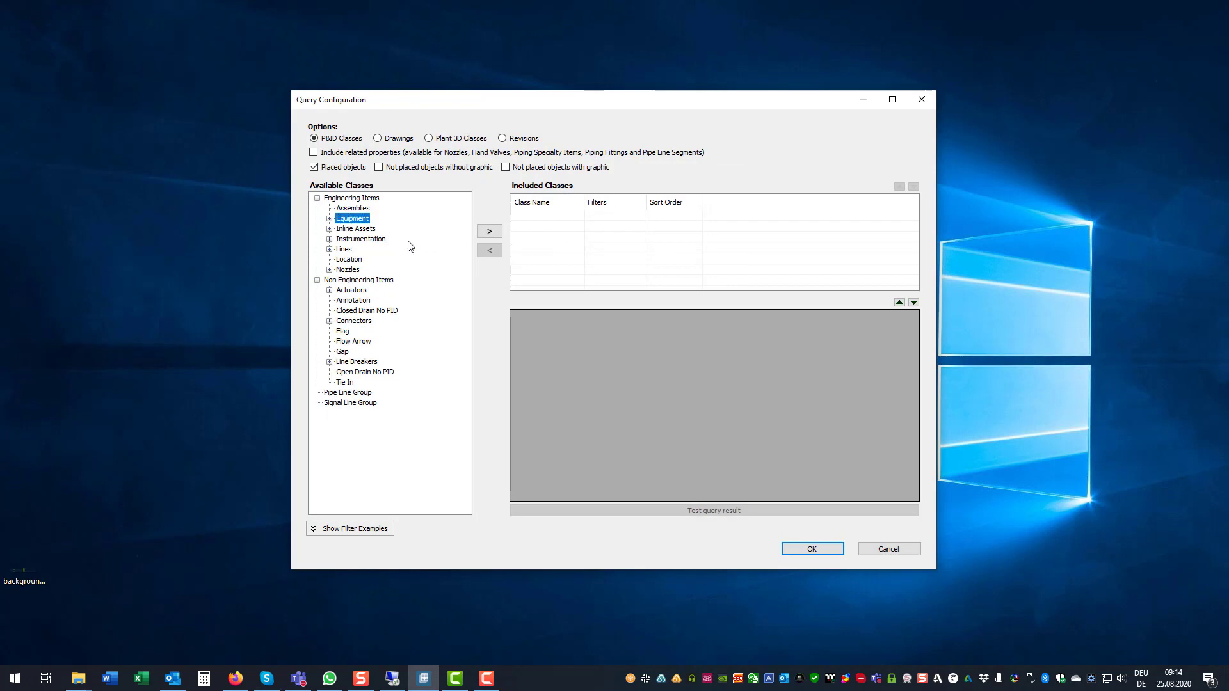
click(487, 232)
click(803, 549)
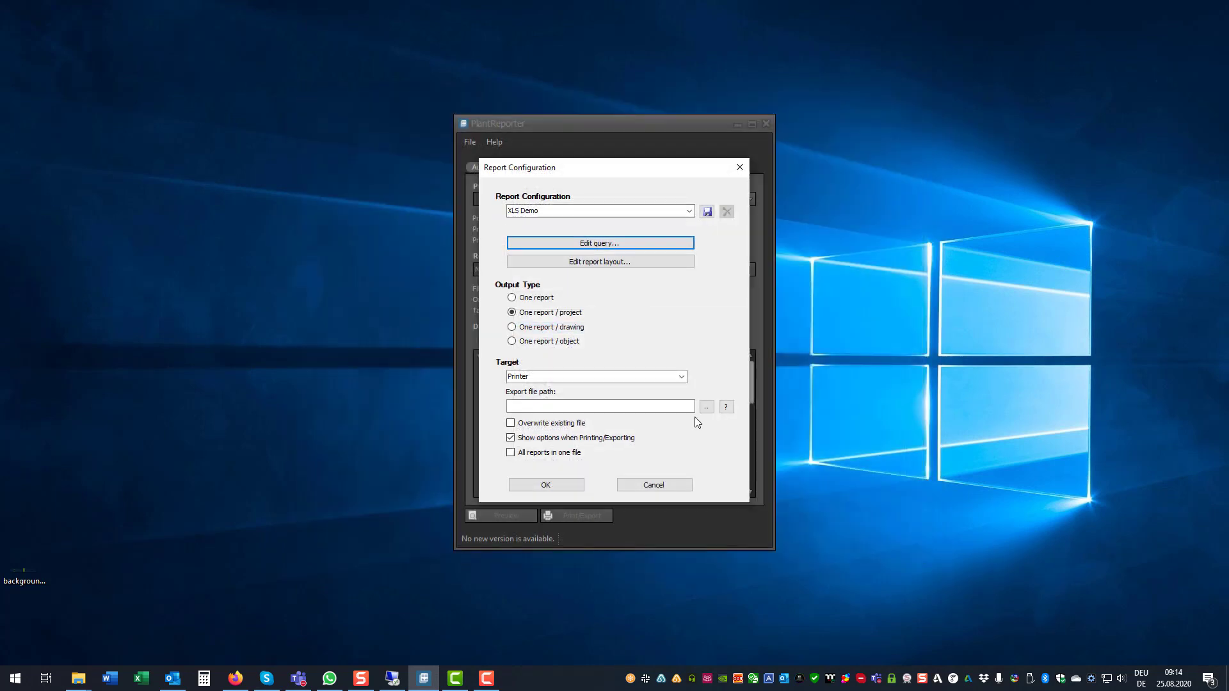
Open the report layout wizard and add Equipment_Tag as the first column
click(611, 261)
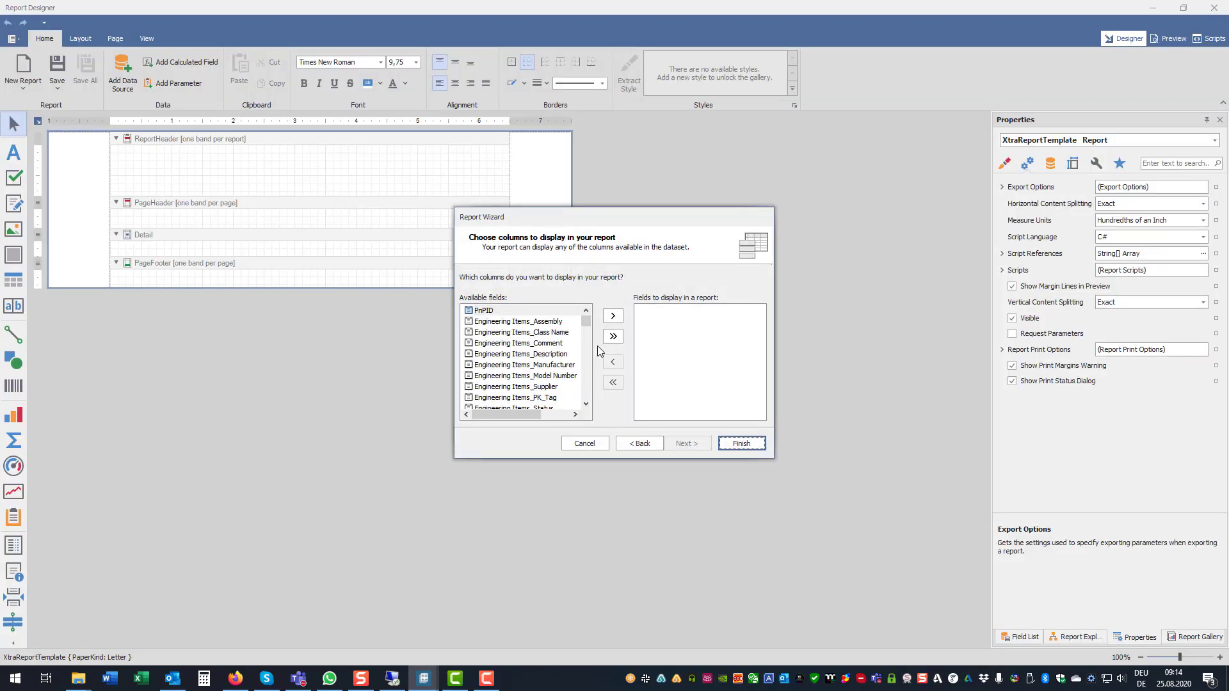
click(587, 404)
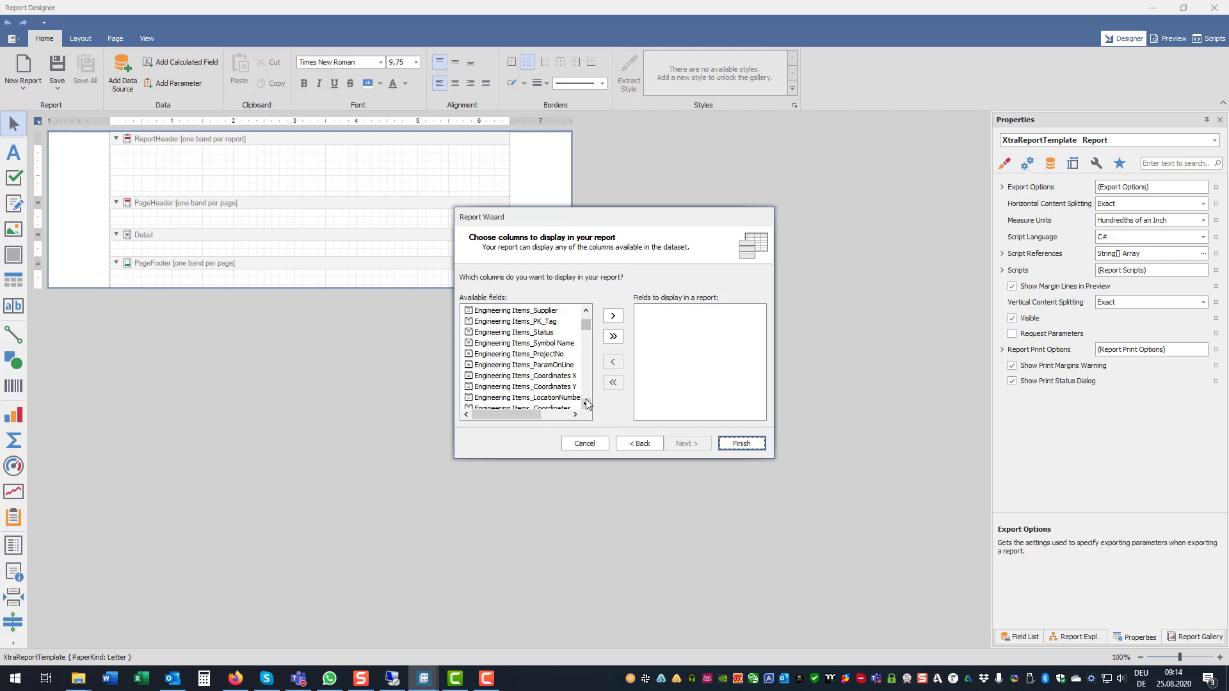
click(587, 403)
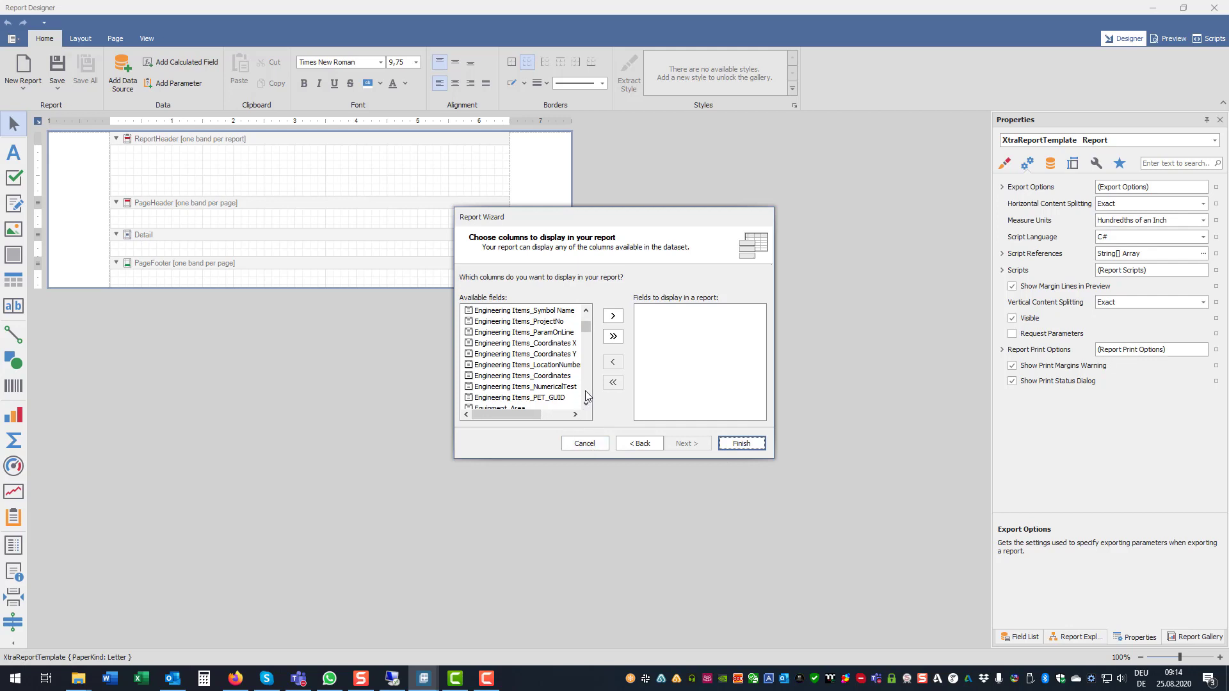
scroll(587, 396, down, 3)
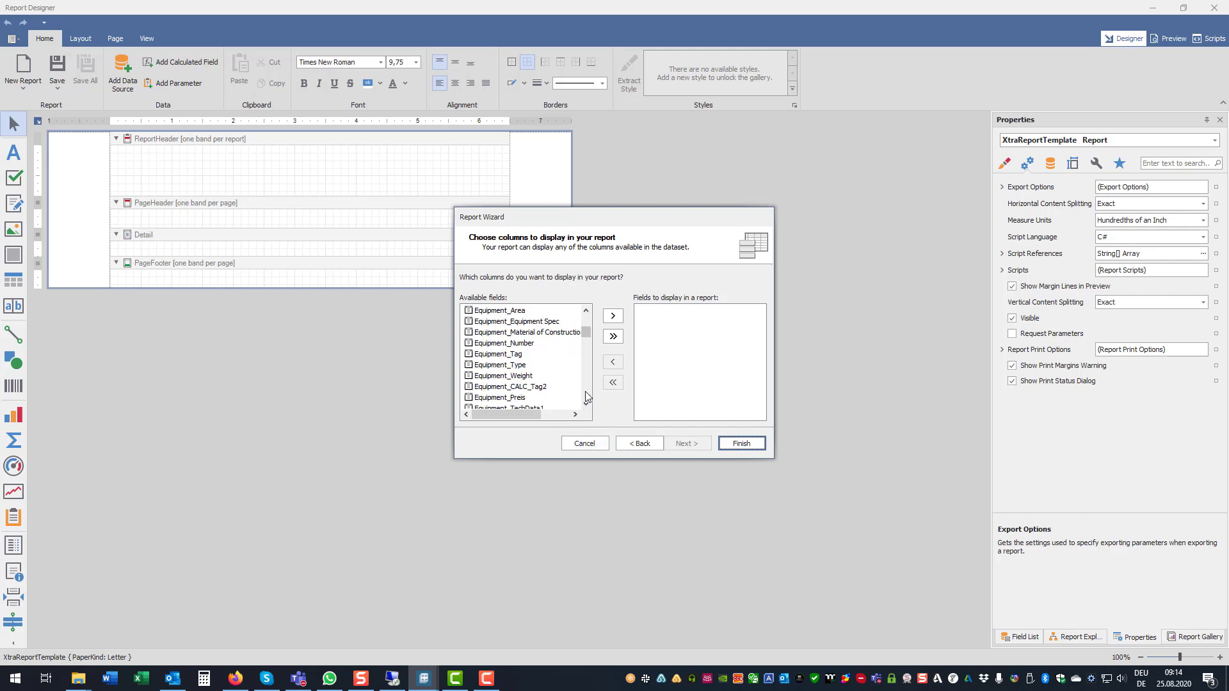
click(505, 354)
click(612, 317)
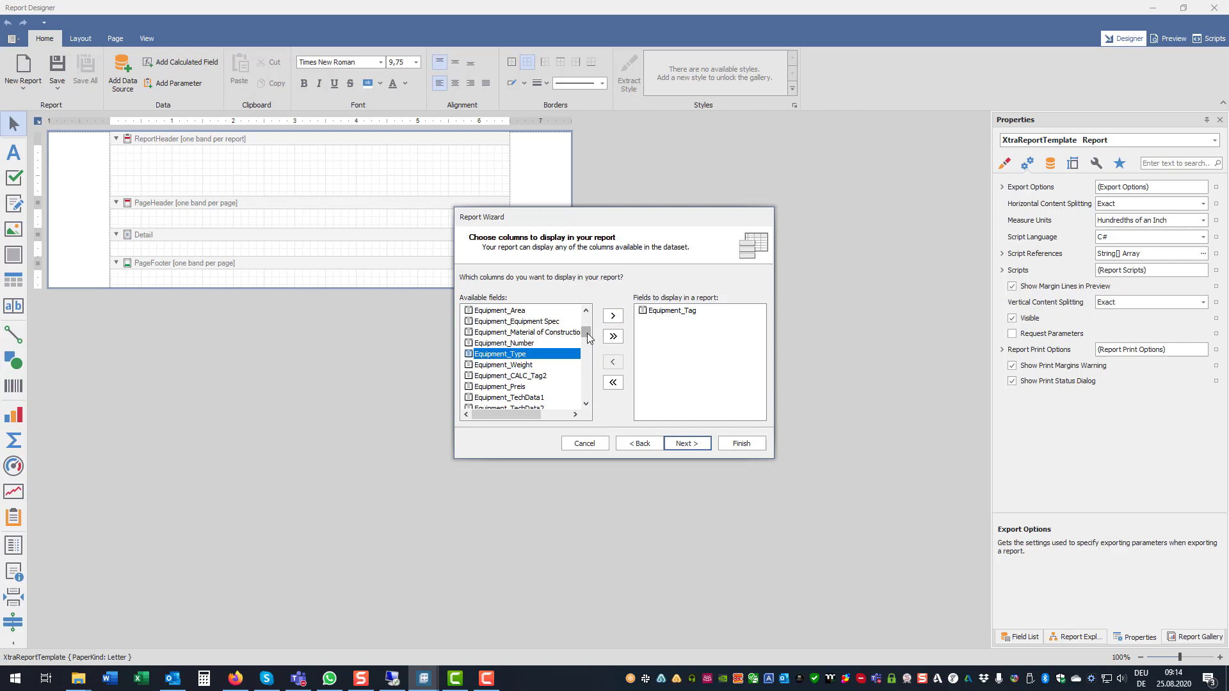
drag(586, 333, 587, 313)
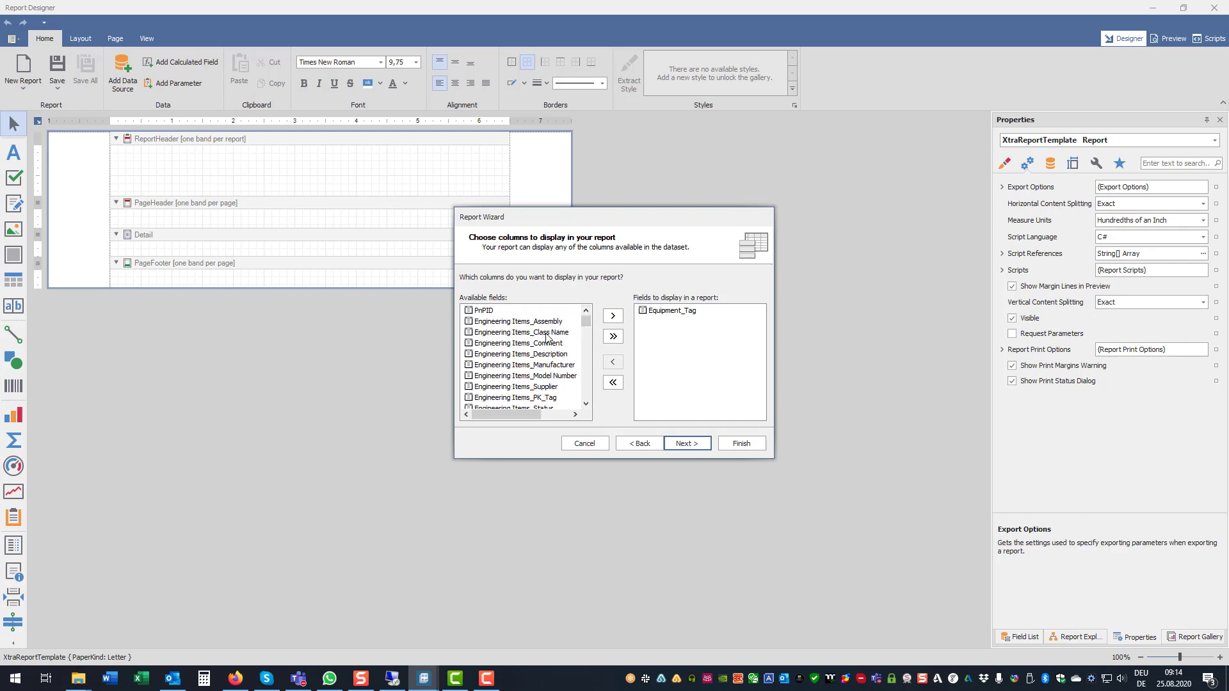
Add the Description, Manufacturer, Model Number, Supplier and Comment fields as columns
click(548, 355)
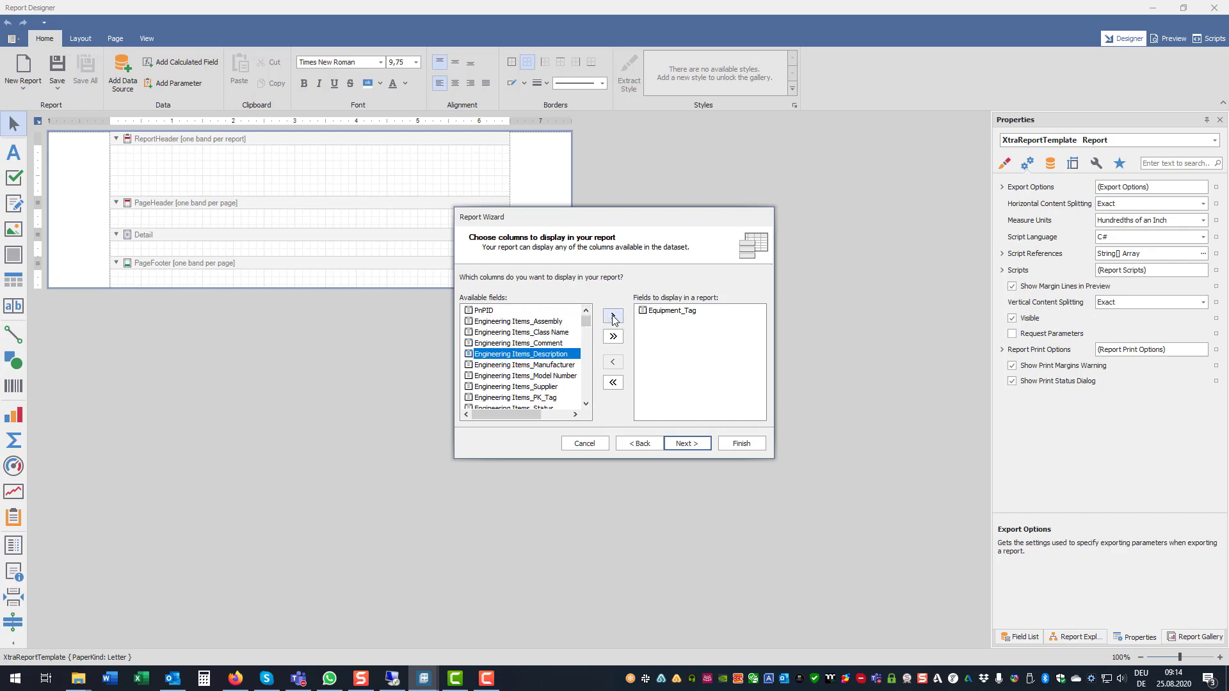
click(613, 318)
click(613, 318)
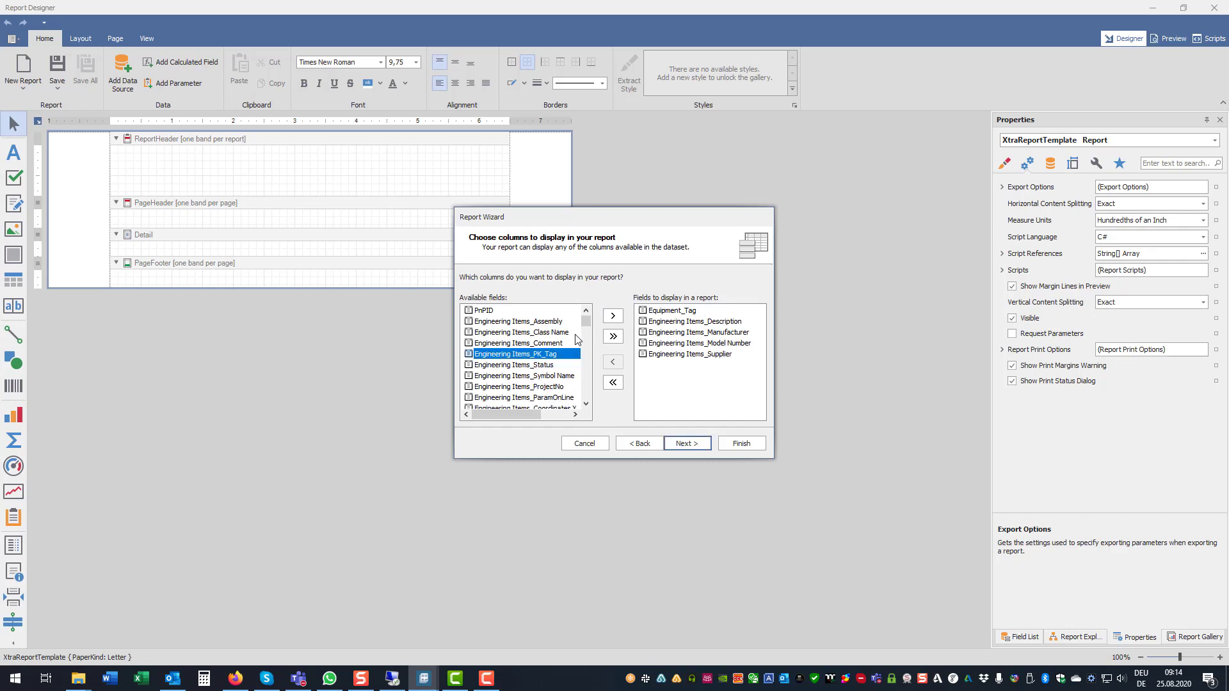
click(524, 343)
click(612, 317)
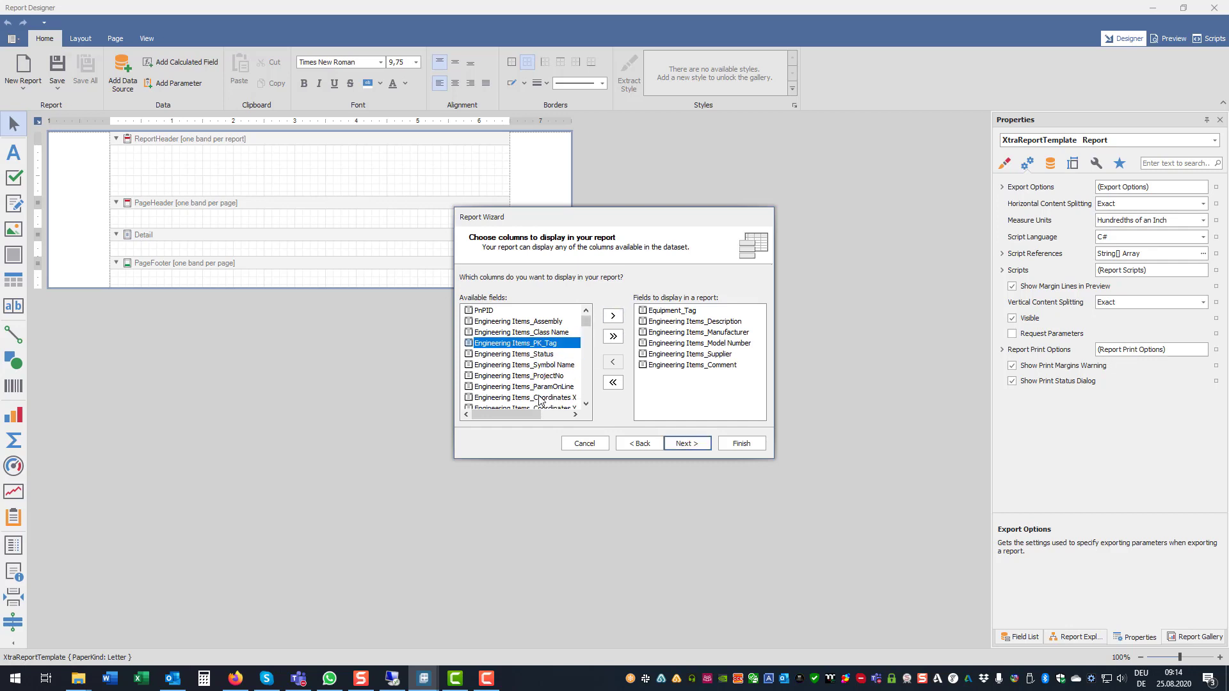
scroll(547, 385, down, 3)
scroll(547, 379, down, 3)
scroll(548, 375, down, 3)
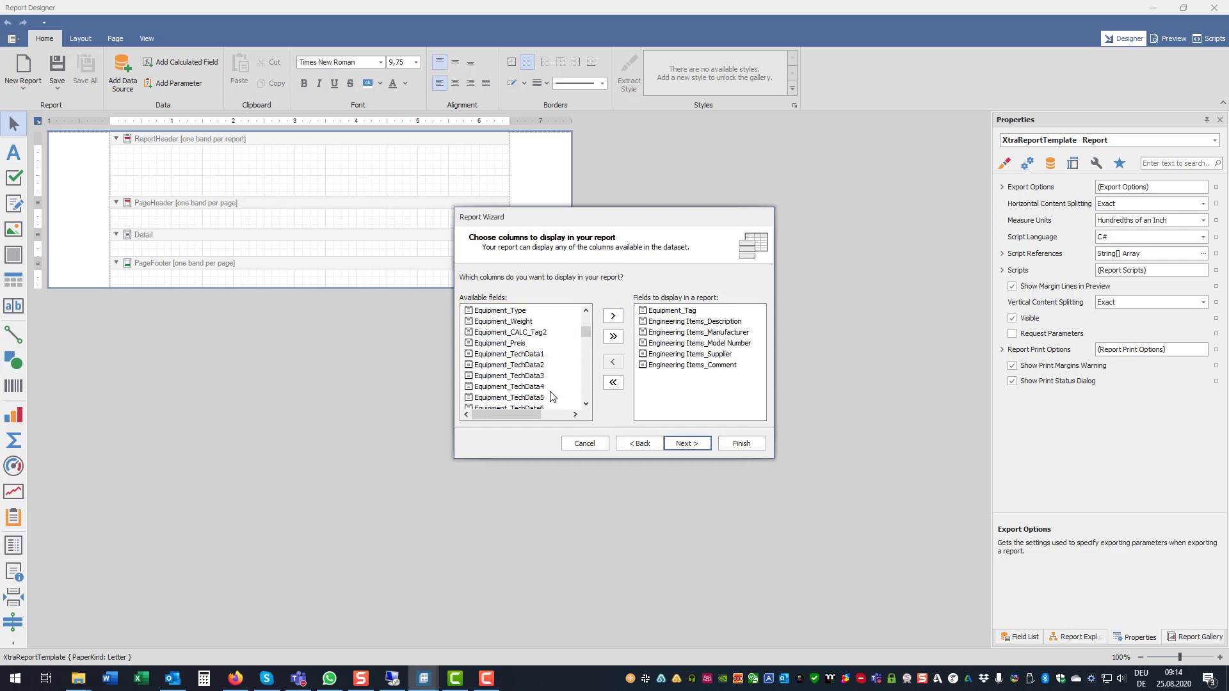
scroll(550, 373, up, 1)
Add Equipment_Weight and the TechData fields as columns
click(526, 357)
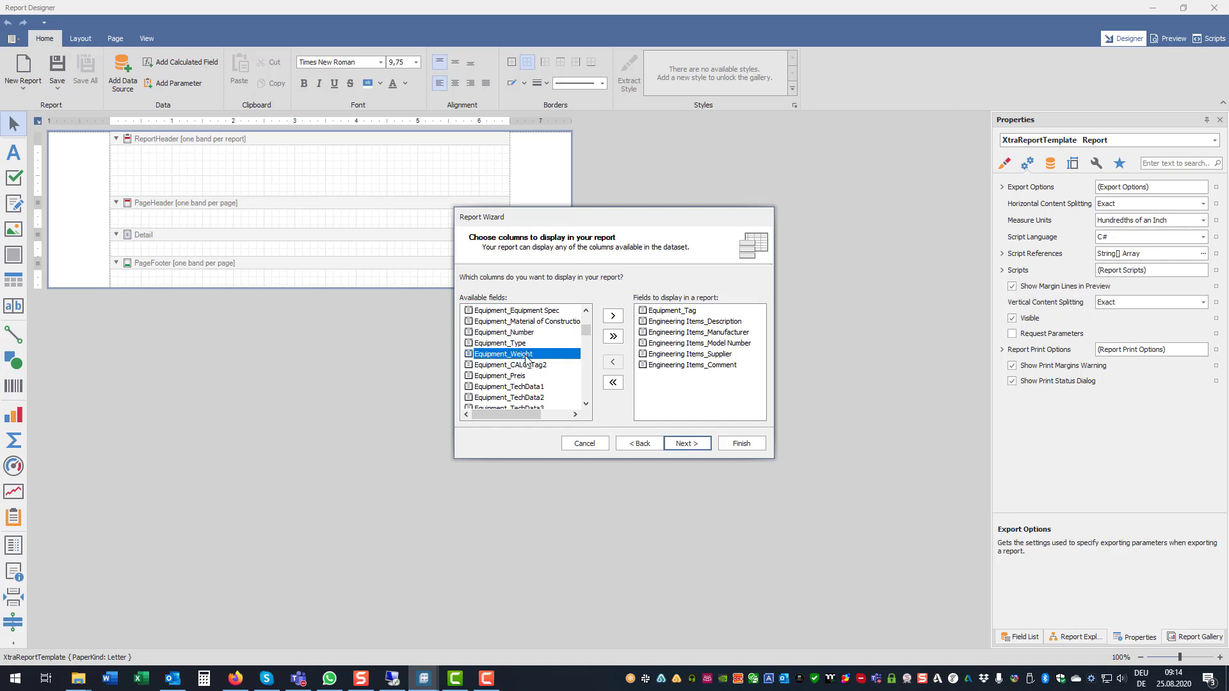
click(613, 317)
click(524, 375)
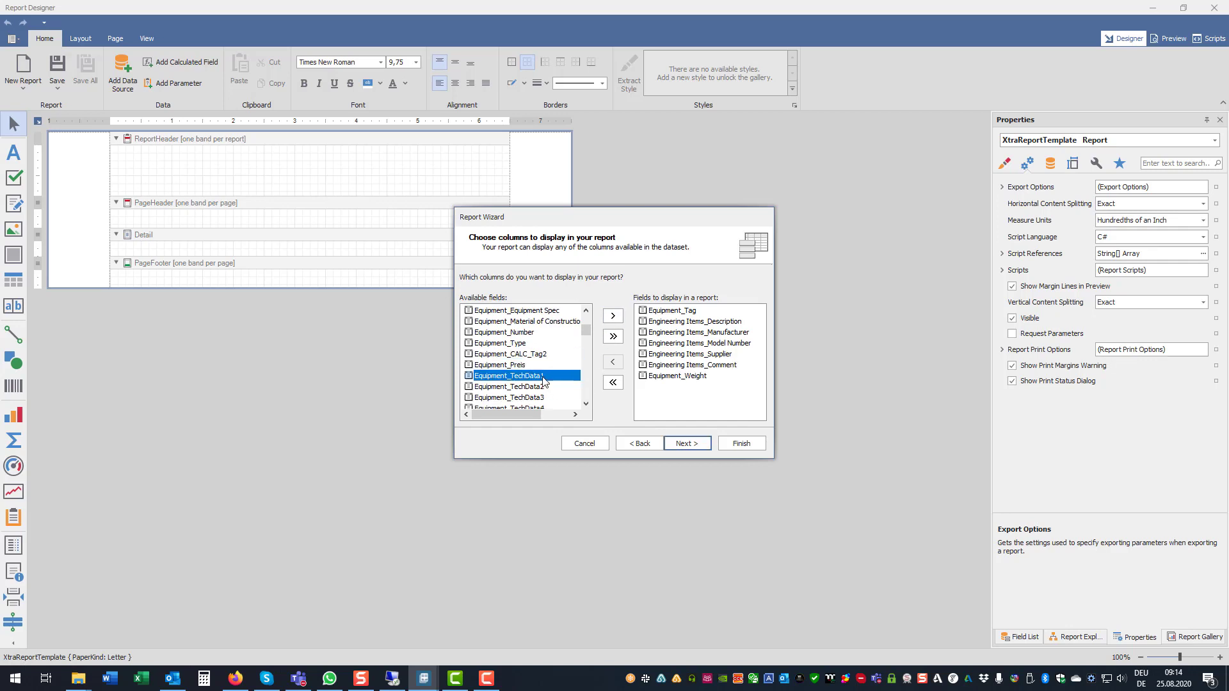
click(613, 318)
click(612, 317)
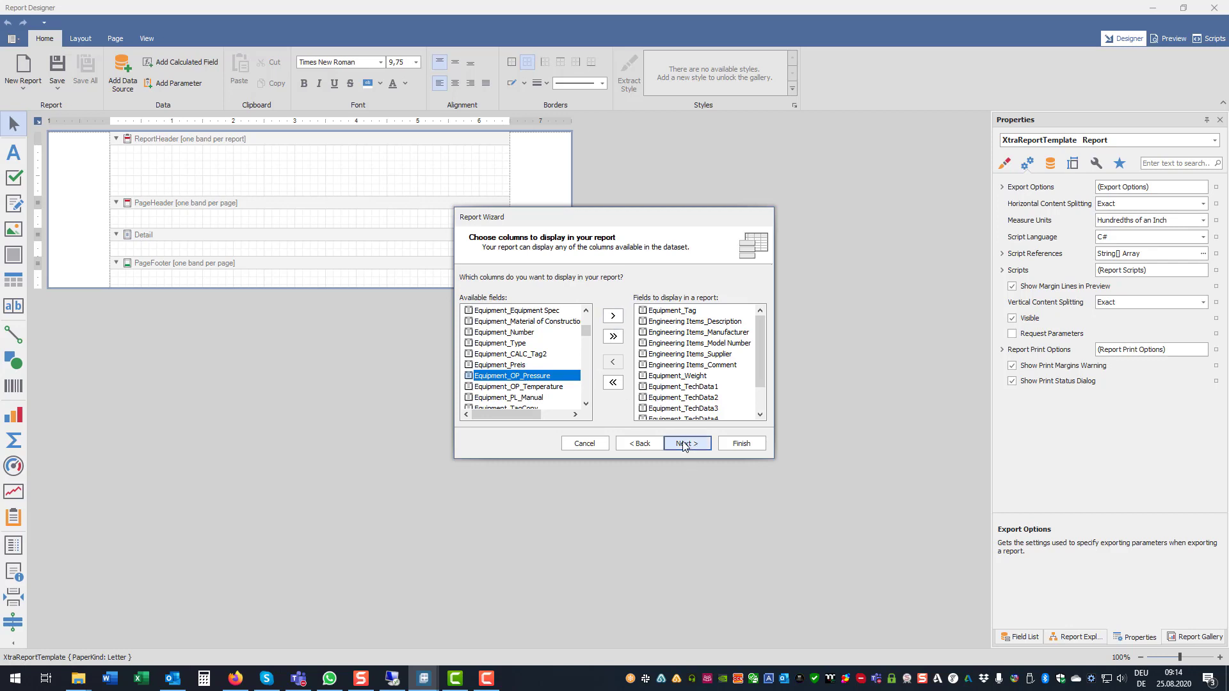
Skip grouping, pick a Tabular Landscape layout with default style, and finish as 'Equimentlist'
click(688, 447)
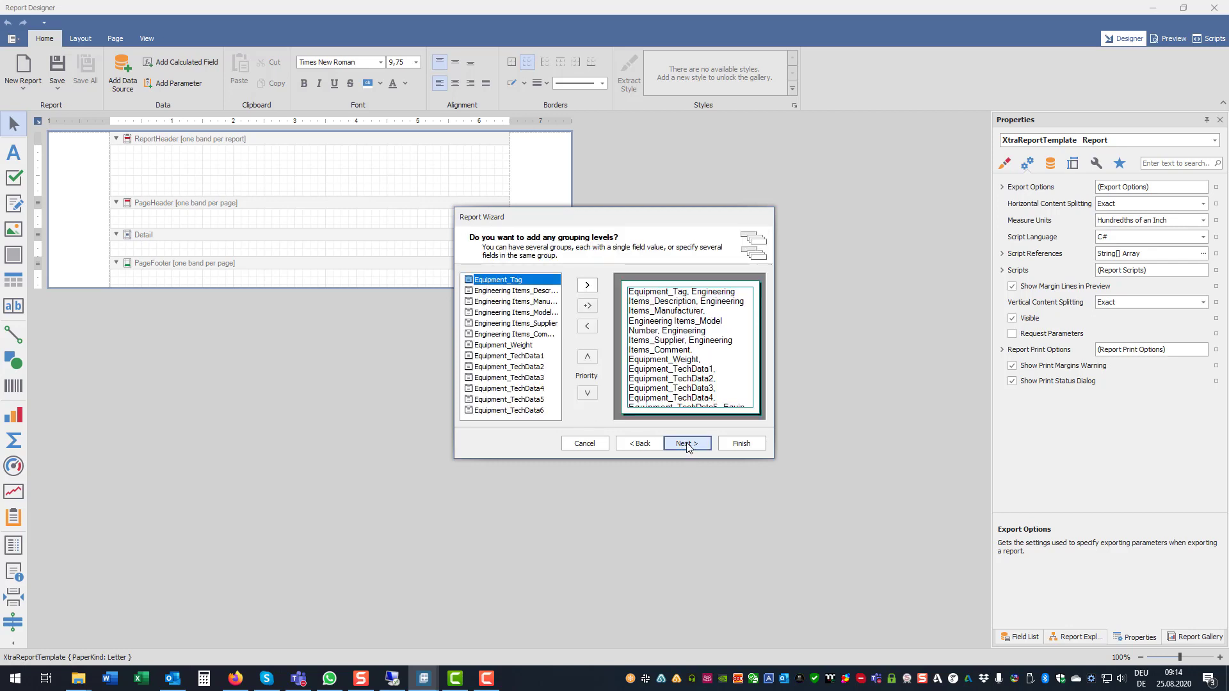
click(687, 446)
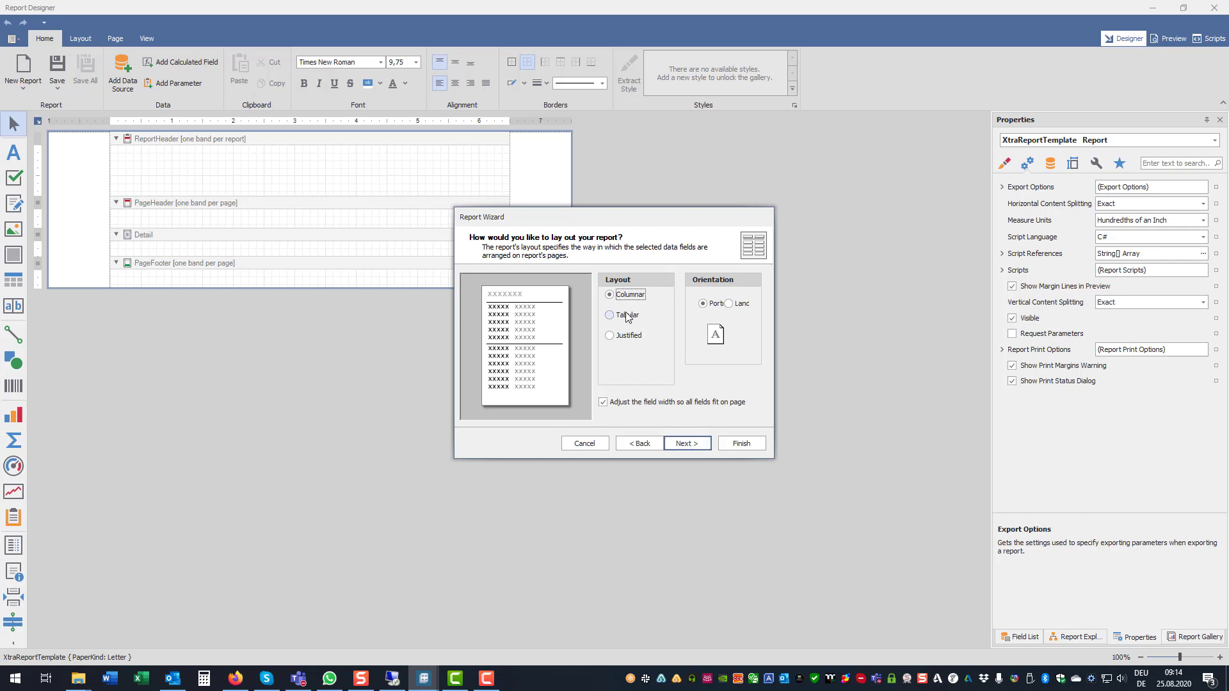
click(627, 315)
click(732, 302)
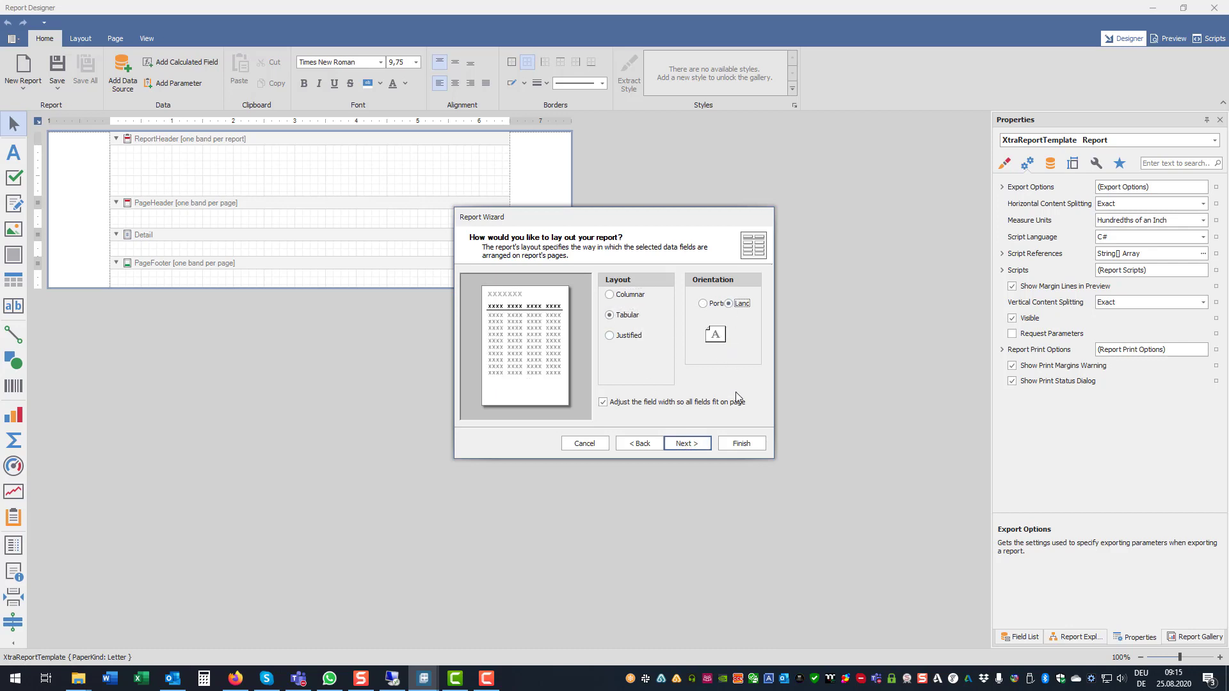
click(690, 444)
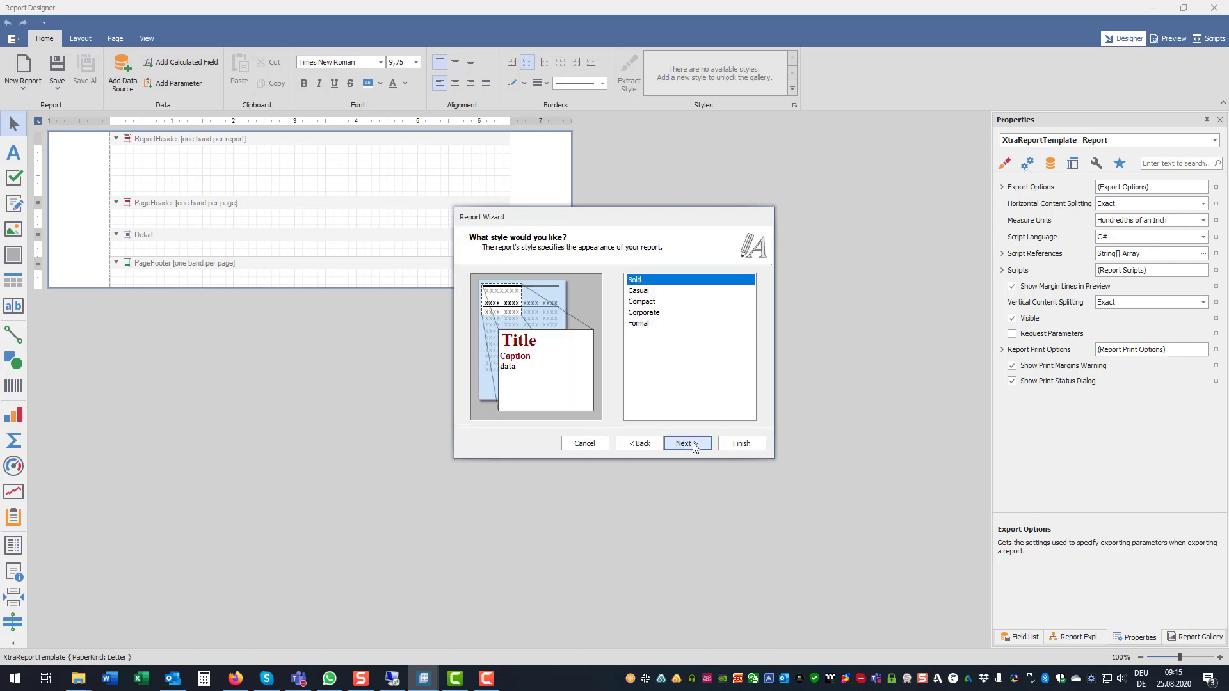
click(688, 444)
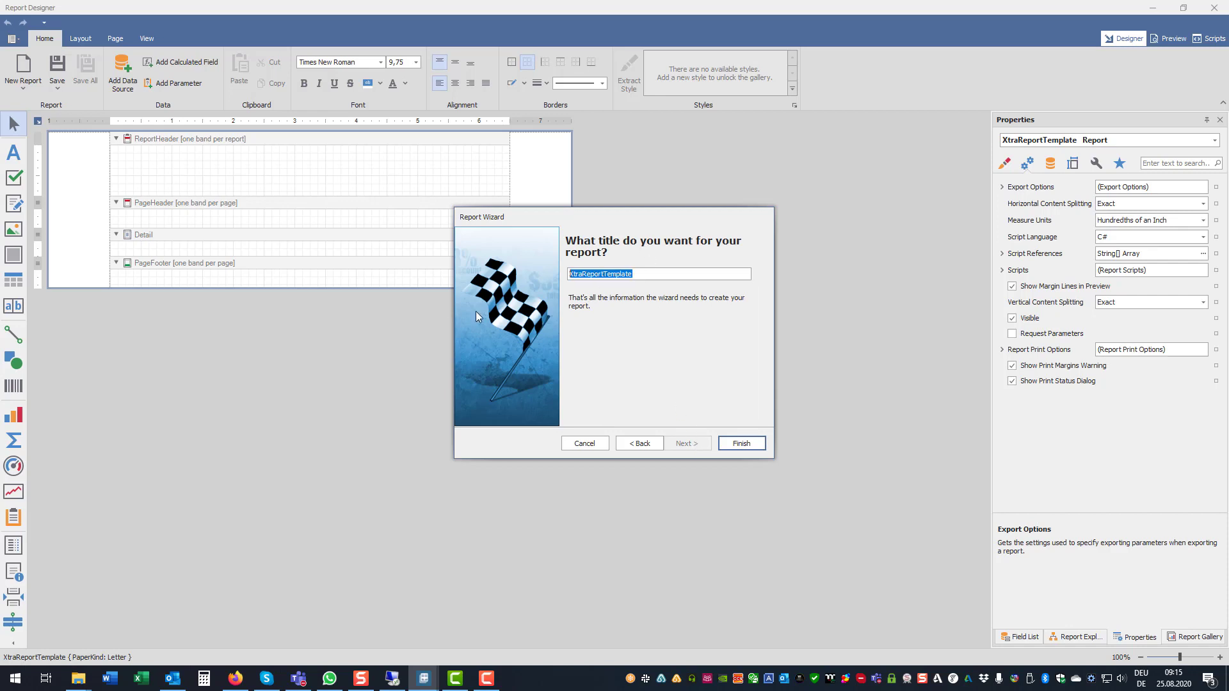
text(Equiment)
text(list)
click(741, 443)
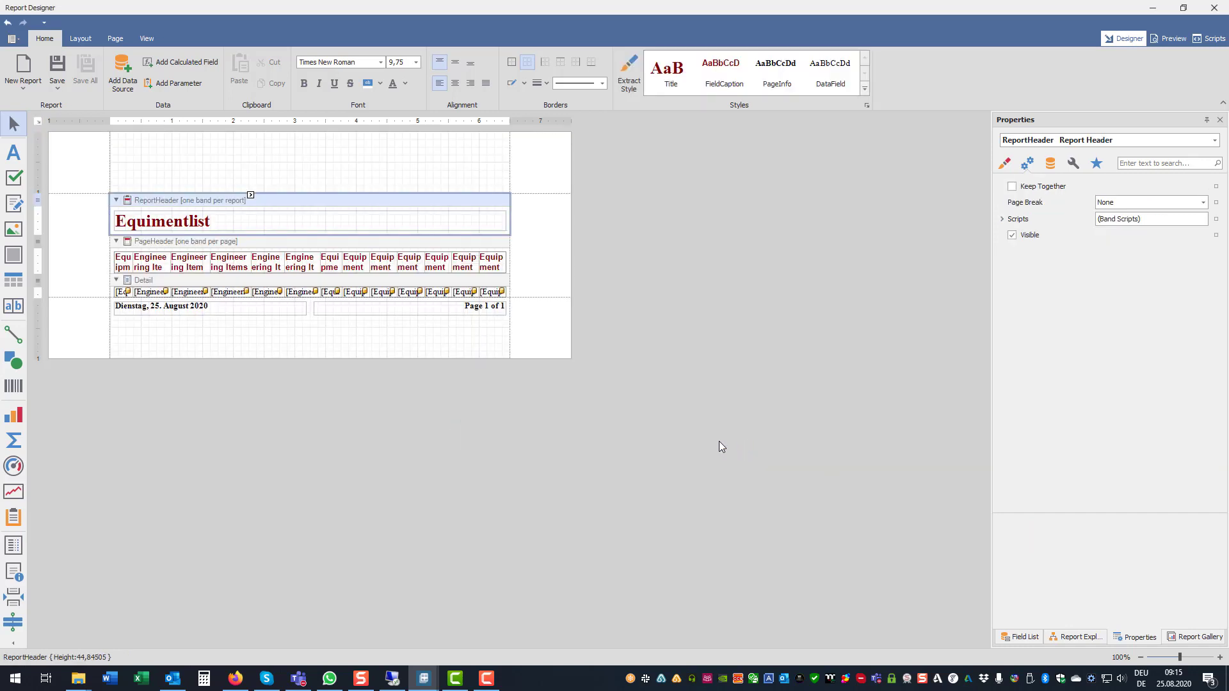
click(37, 122)
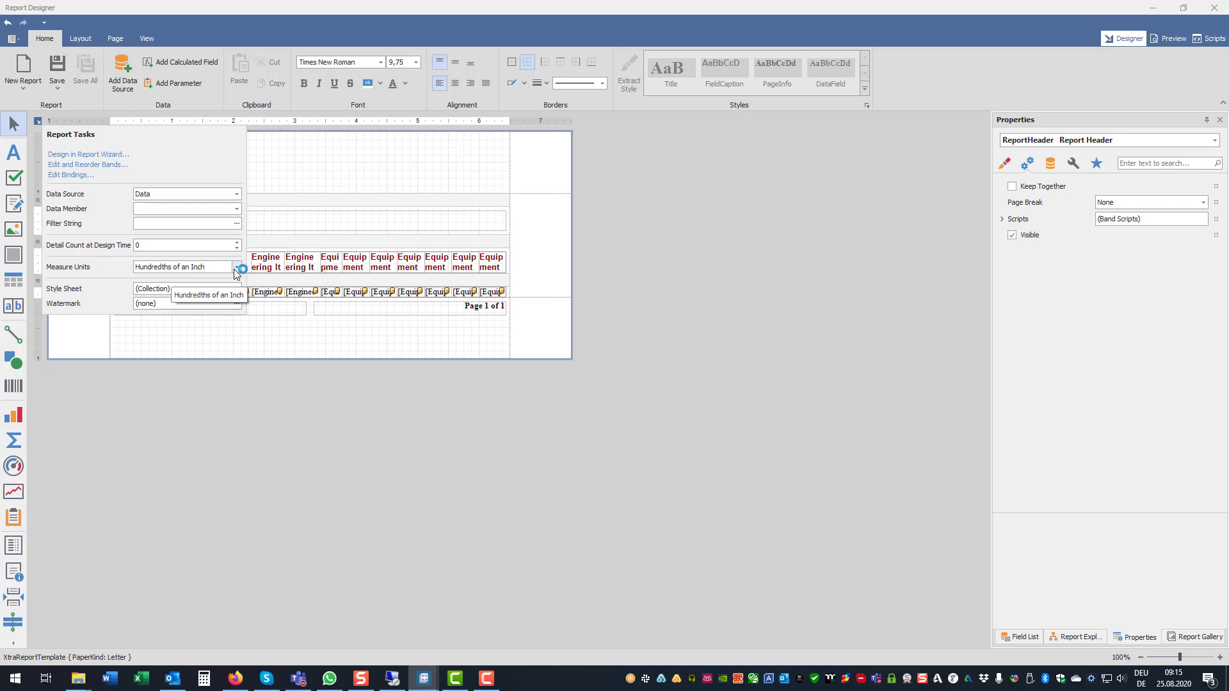
click(236, 267)
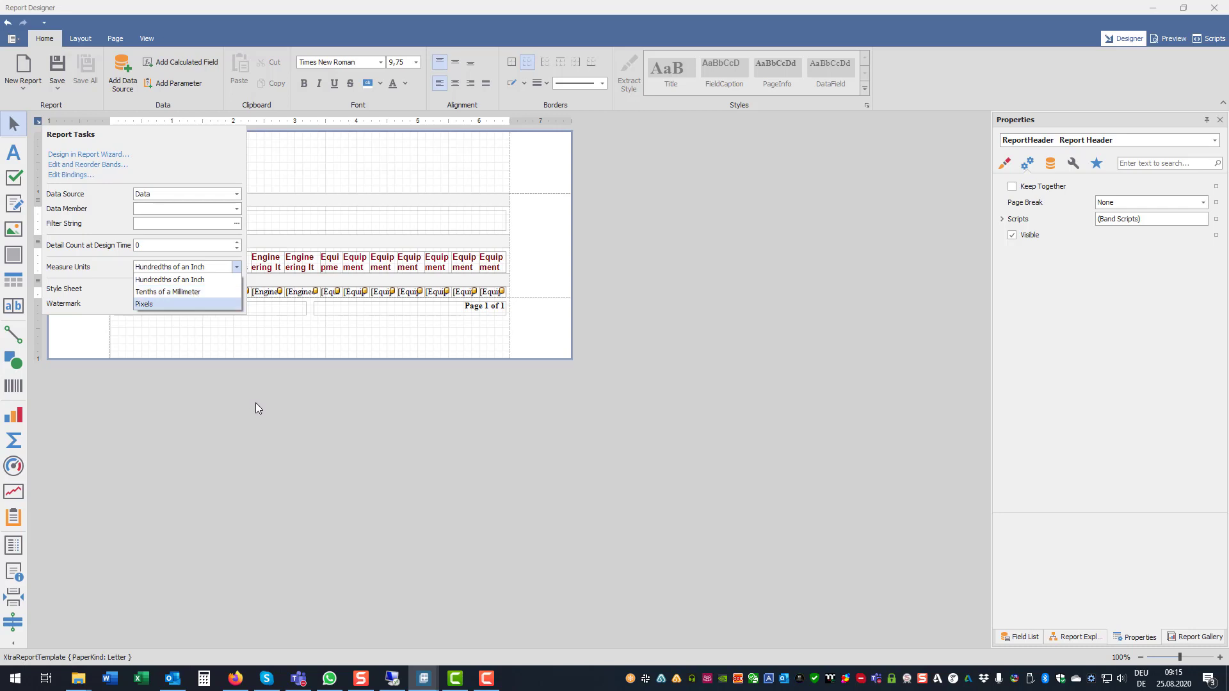
click(550, 395)
Set the report's Paper Kind from Letter to A3 in the Properties panel
click(1074, 164)
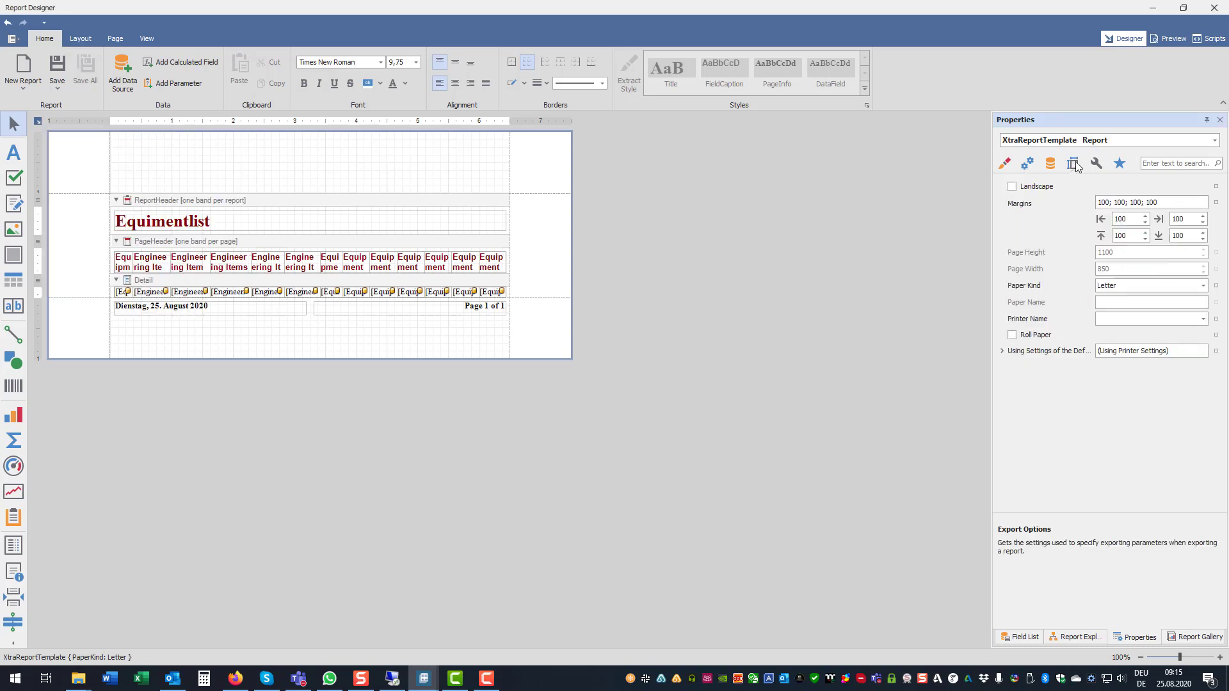
click(1204, 287)
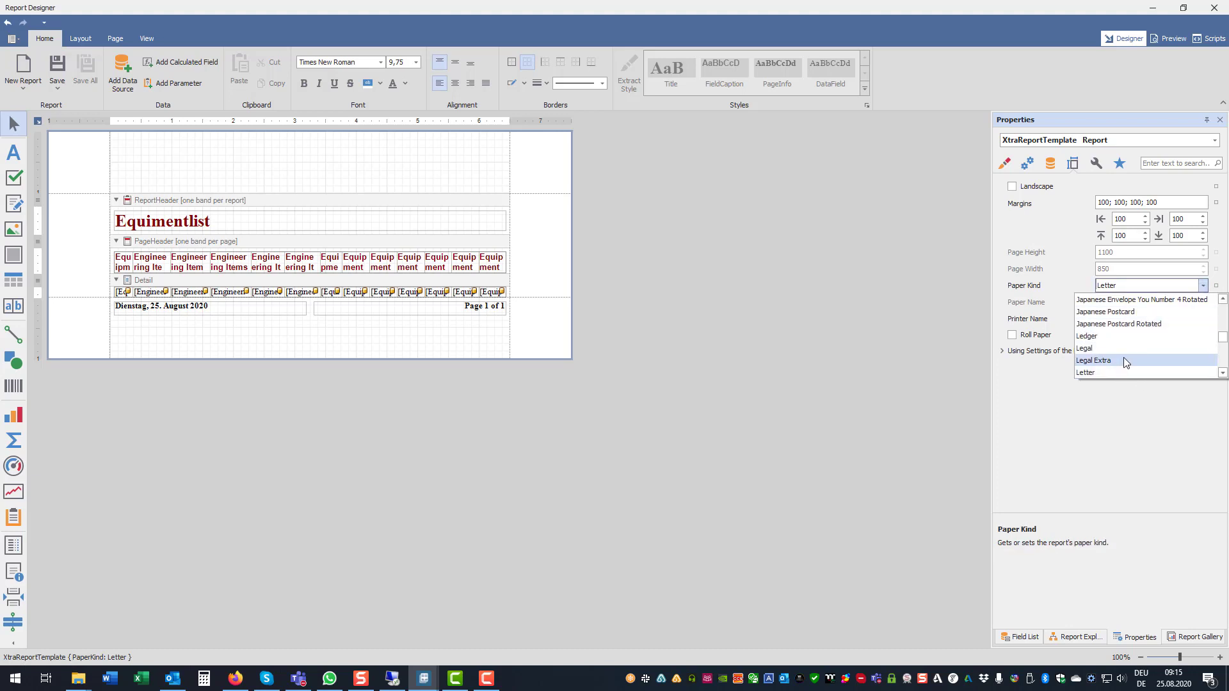
scroll(1124, 358, up, 5)
scroll(1125, 344, up, 5)
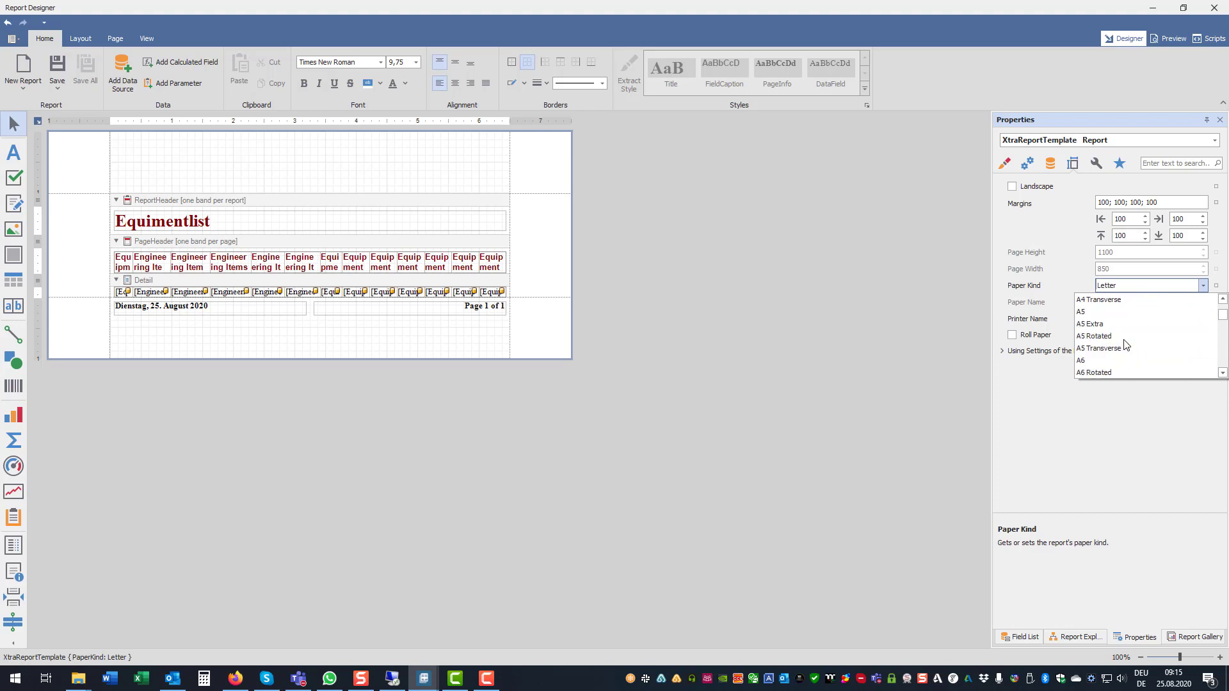
scroll(1125, 345, up, 3)
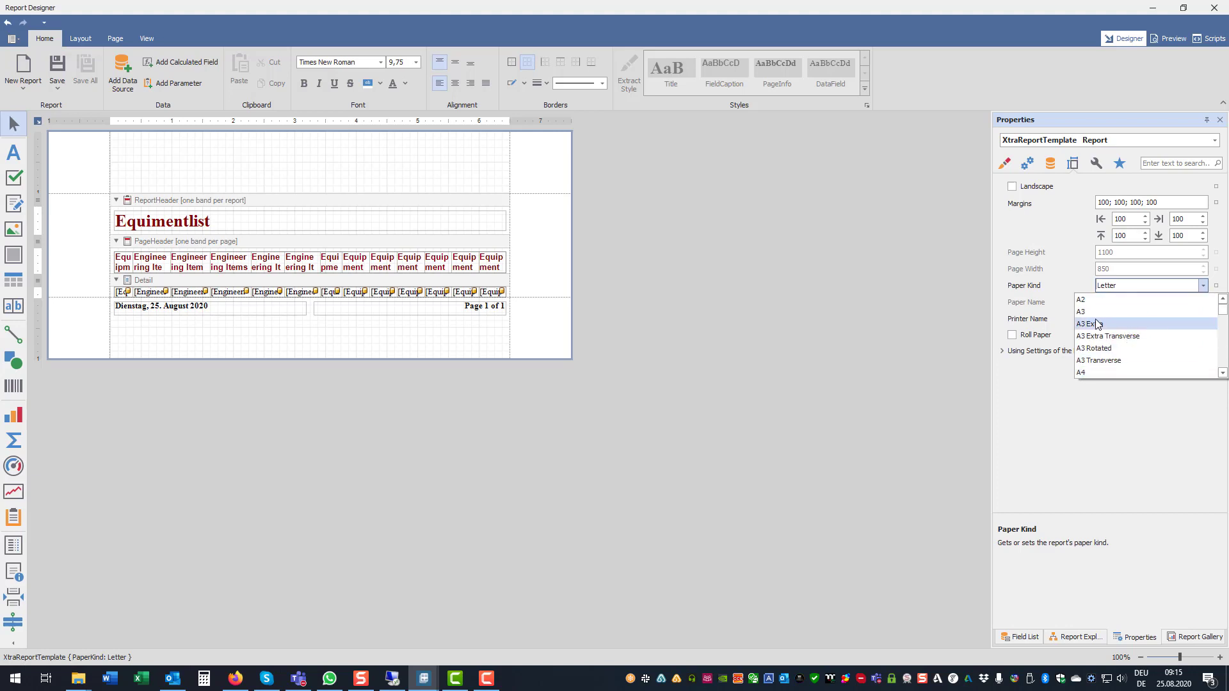
click(1146, 497)
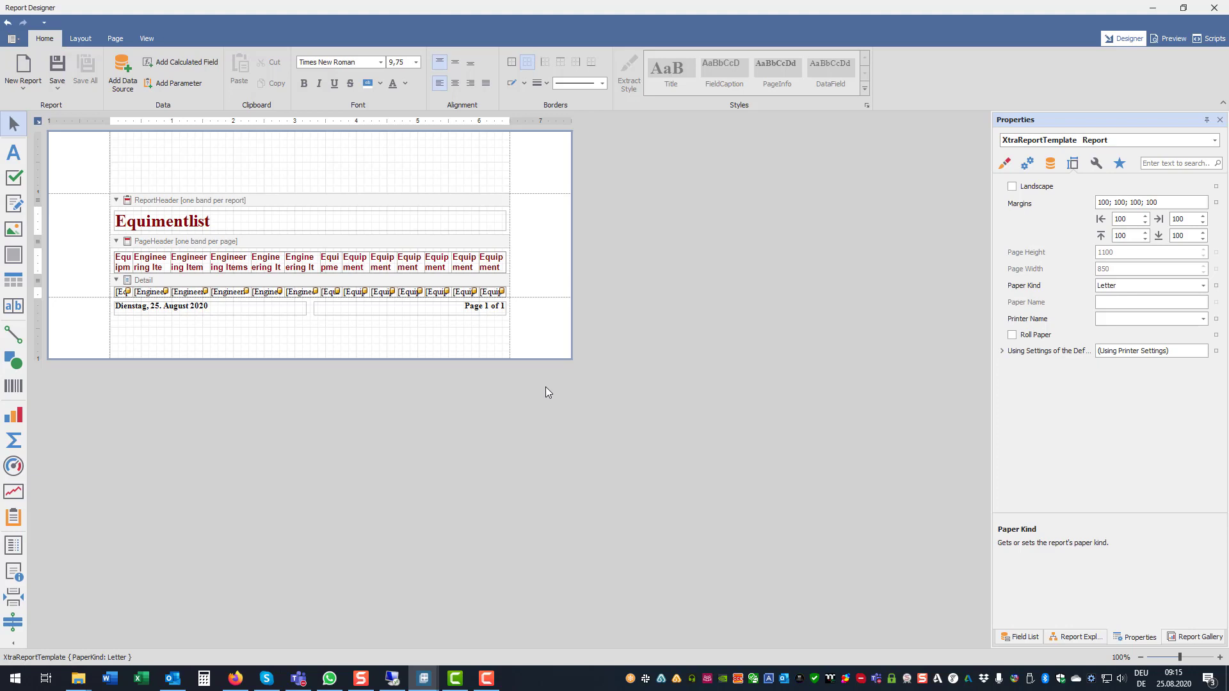
click(1128, 290)
scroll(1128, 291, down, 1)
click(1203, 285)
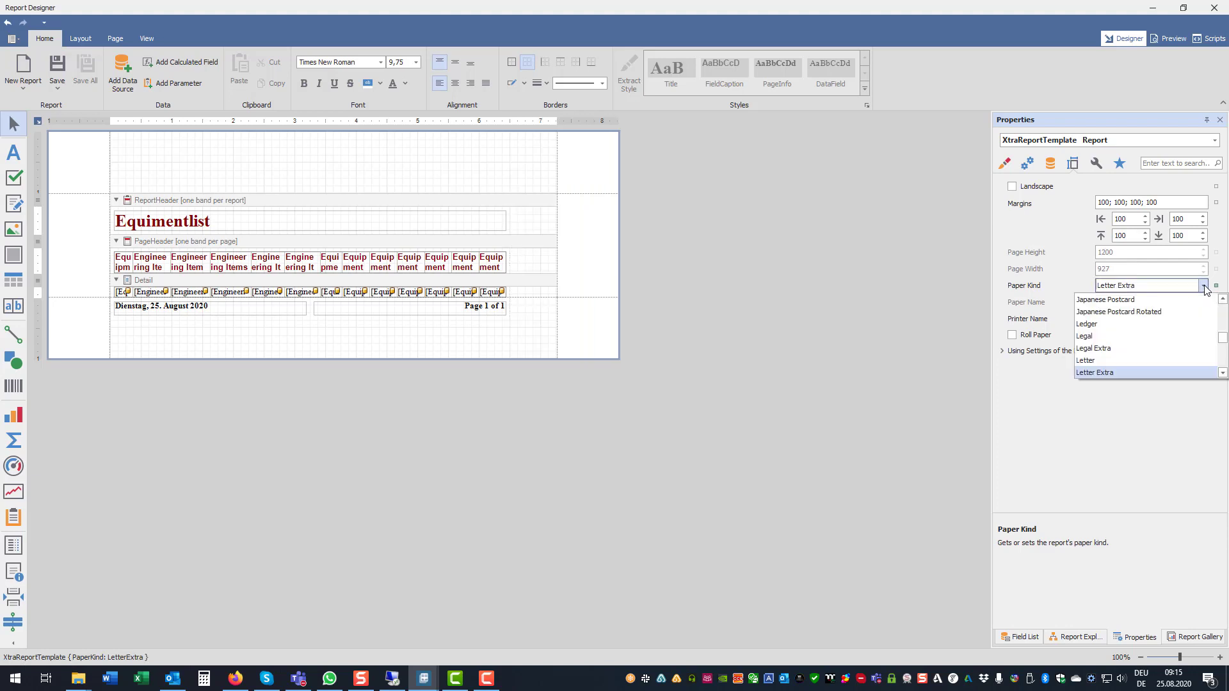
scroll(1114, 327, up, 2)
scroll(1104, 317, up, 2)
scroll(1103, 327, up, 2)
scroll(1102, 327, up, 2)
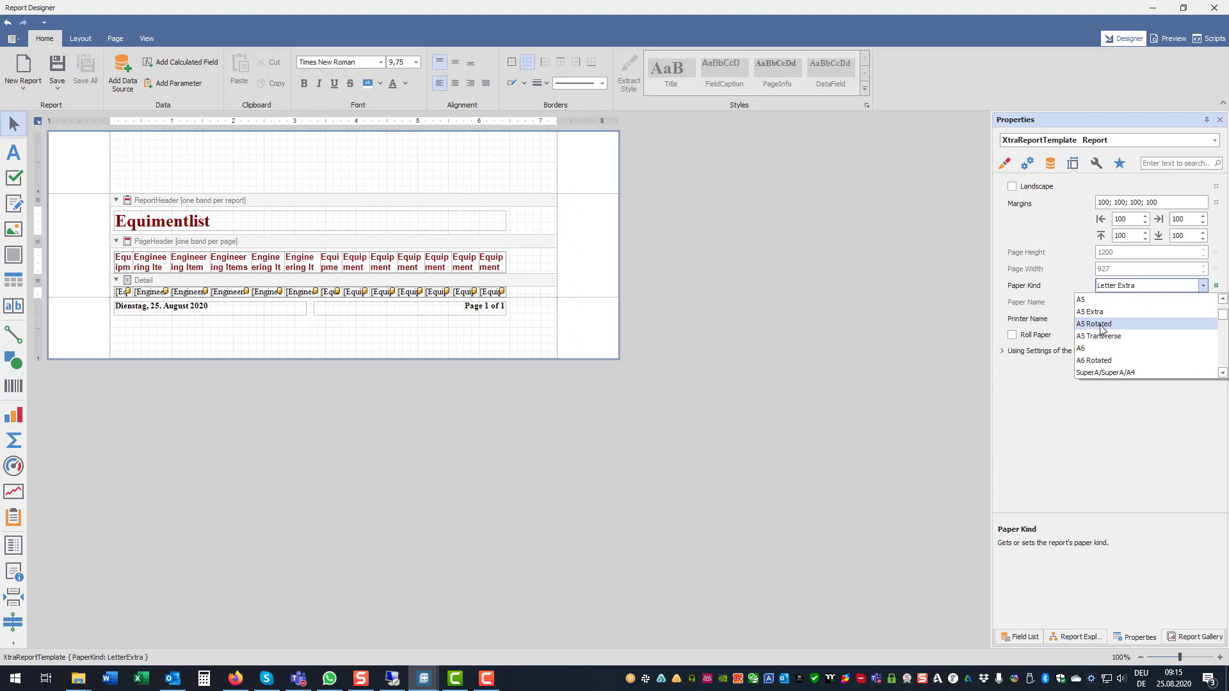
scroll(1100, 332, up, 2)
scroll(1098, 332, up, 2)
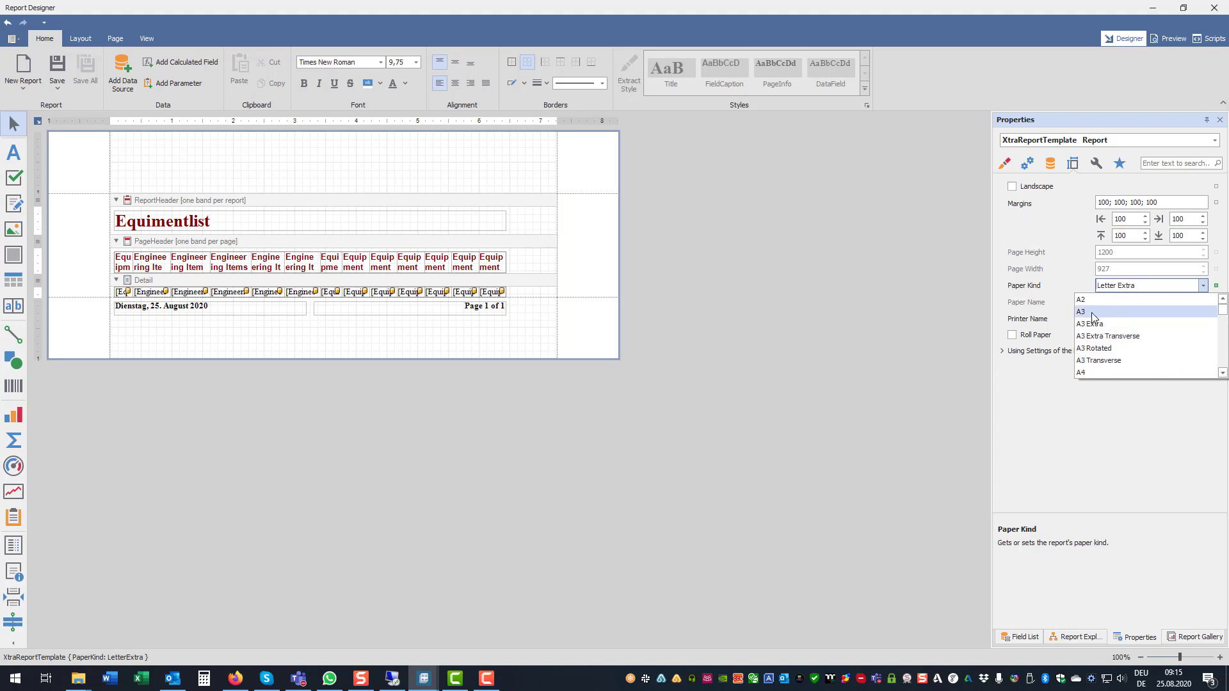
click(1091, 313)
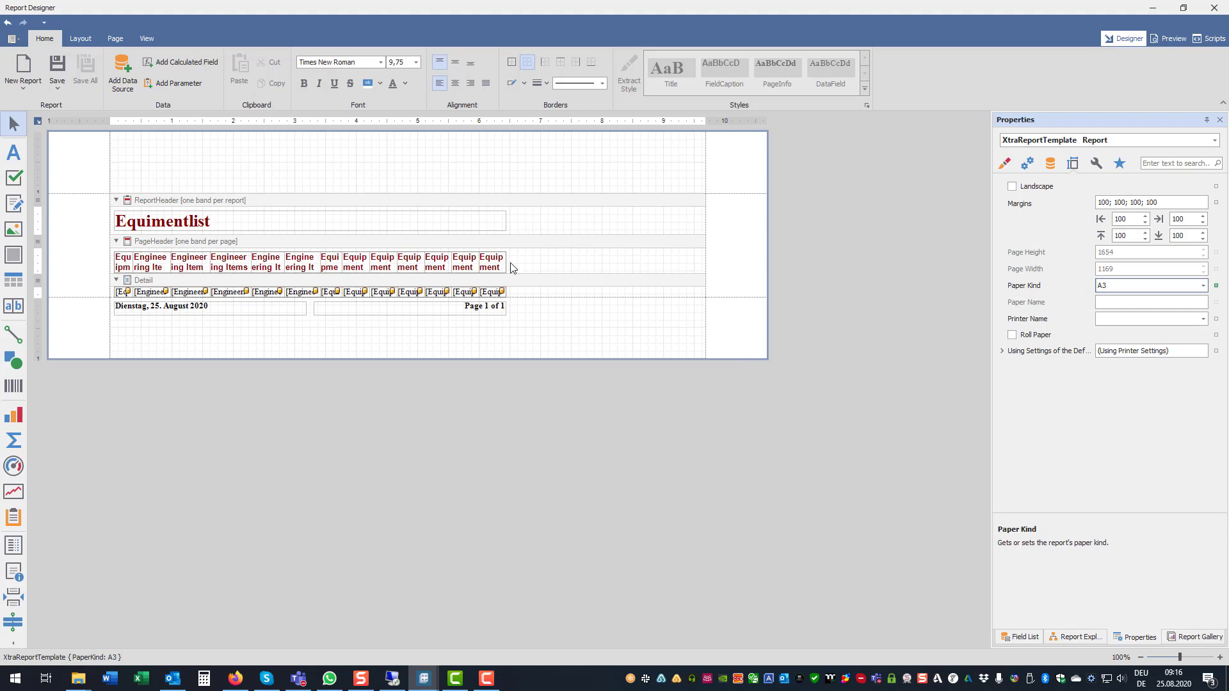
Widen the header and detail tables and narrow the Equimentlist title label
mouse_move(520, 258)
mouse_down()
mouse_move(499, 297)
mouse_move(707, 261)
mouse_up()
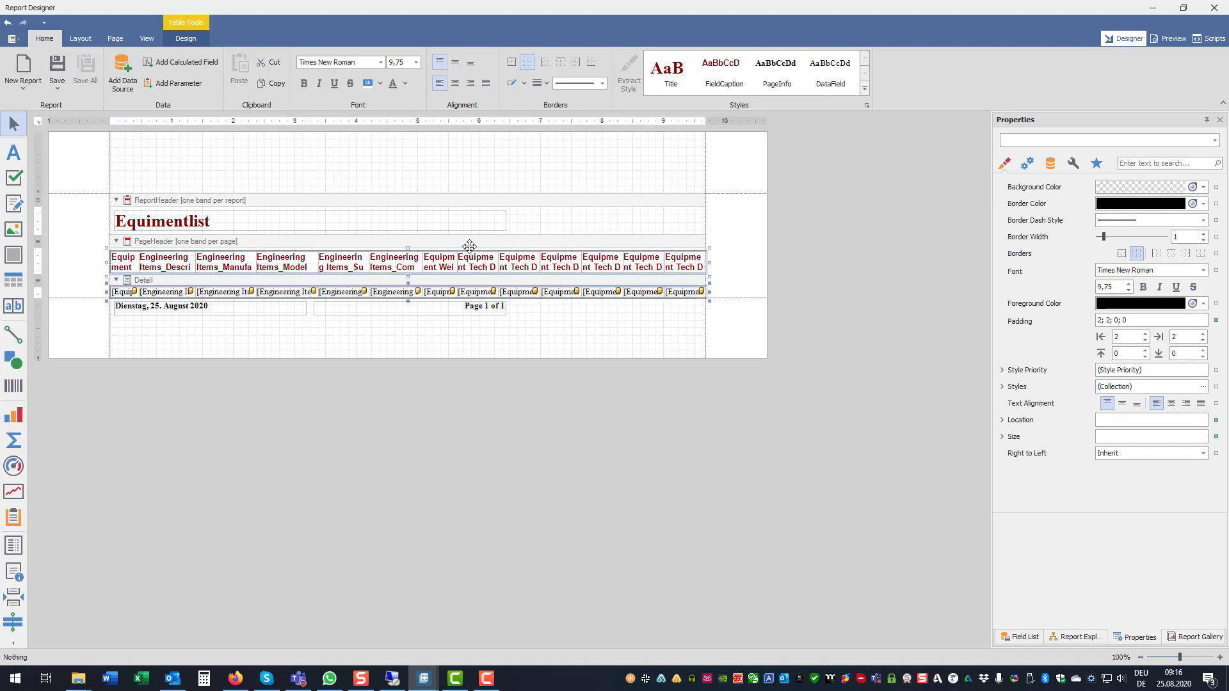
click(506, 222)
drag(507, 222, 348, 221)
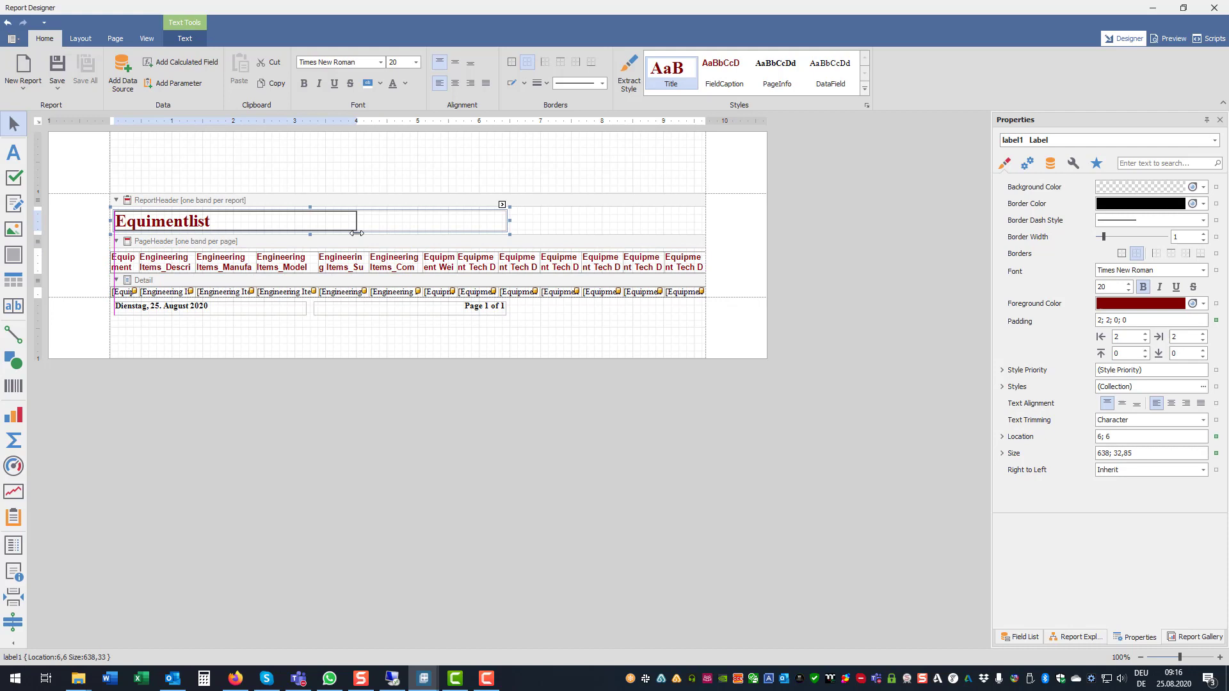
click(503, 222)
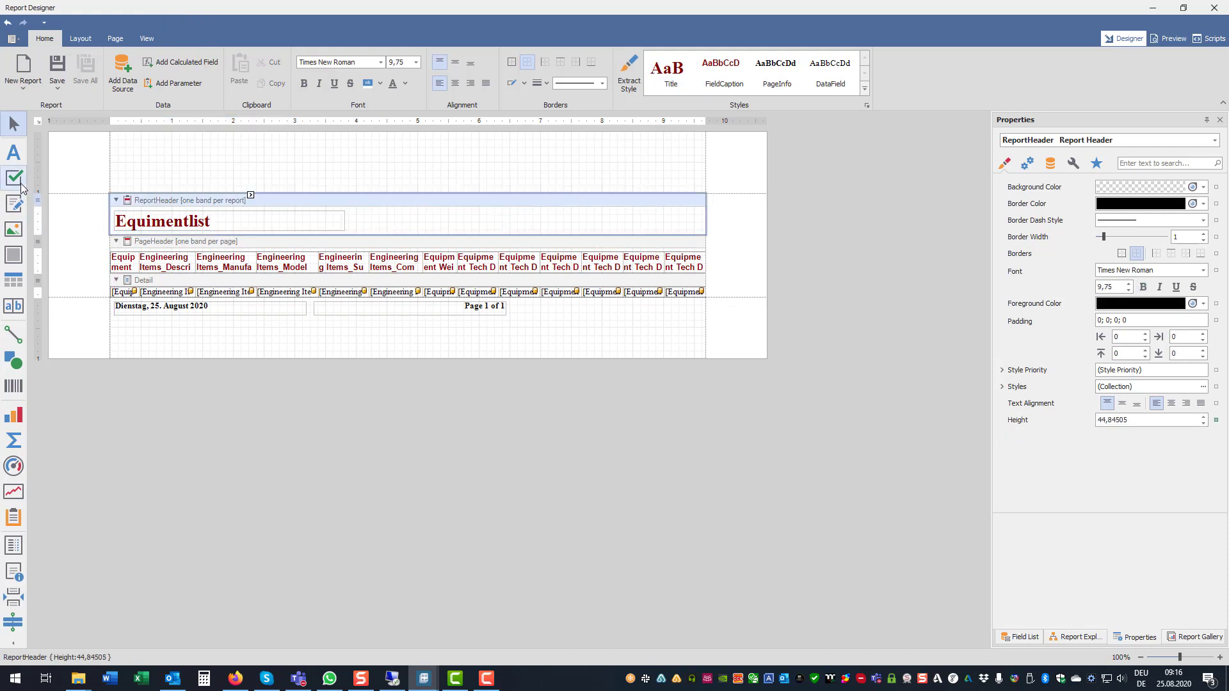
Draw a picture box in the report header and load the auxalia logo image
click(13, 229)
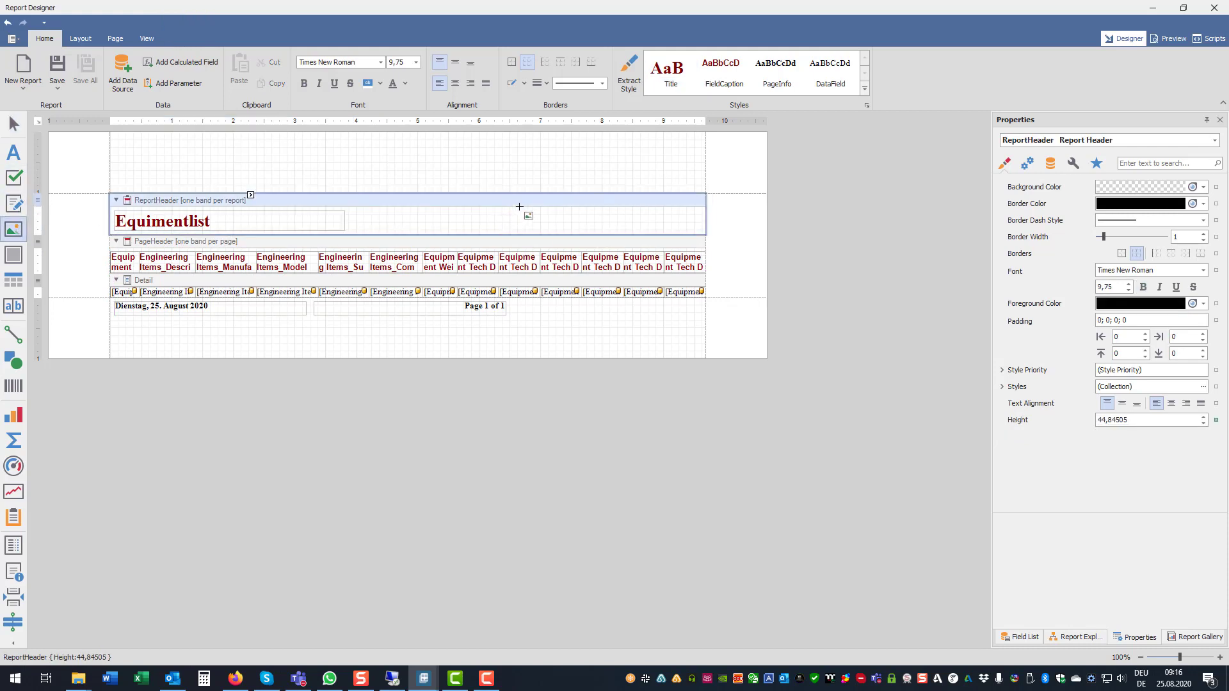
drag(520, 206, 652, 235)
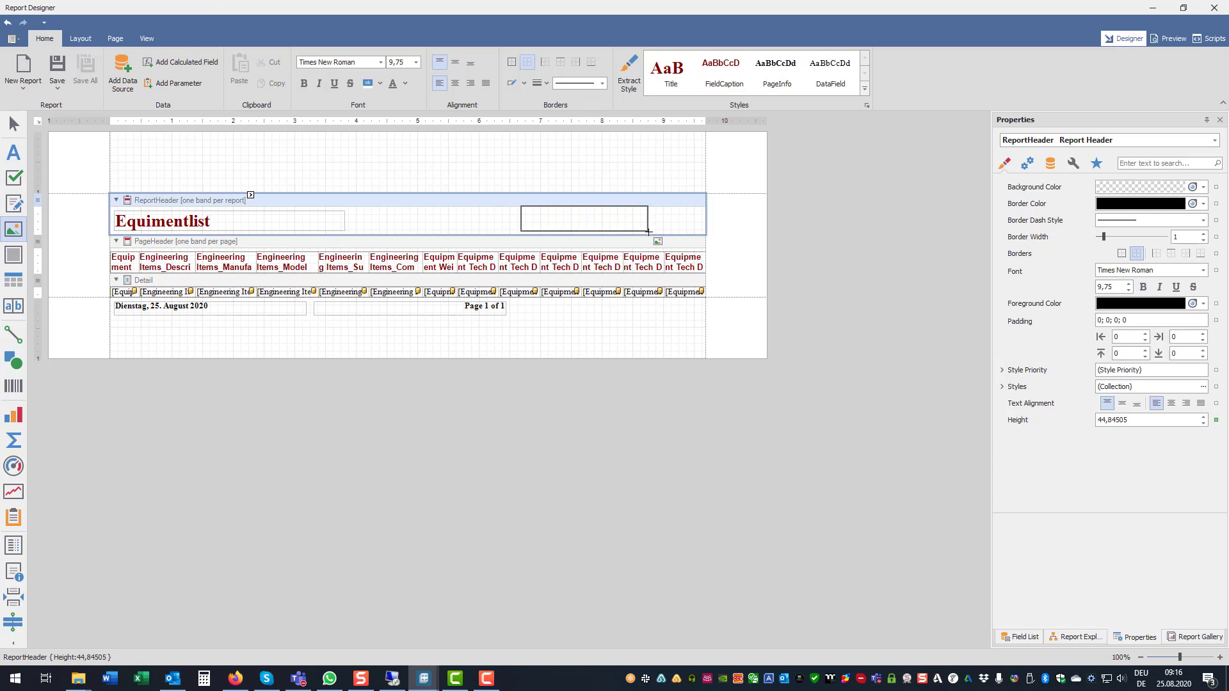
click(646, 202)
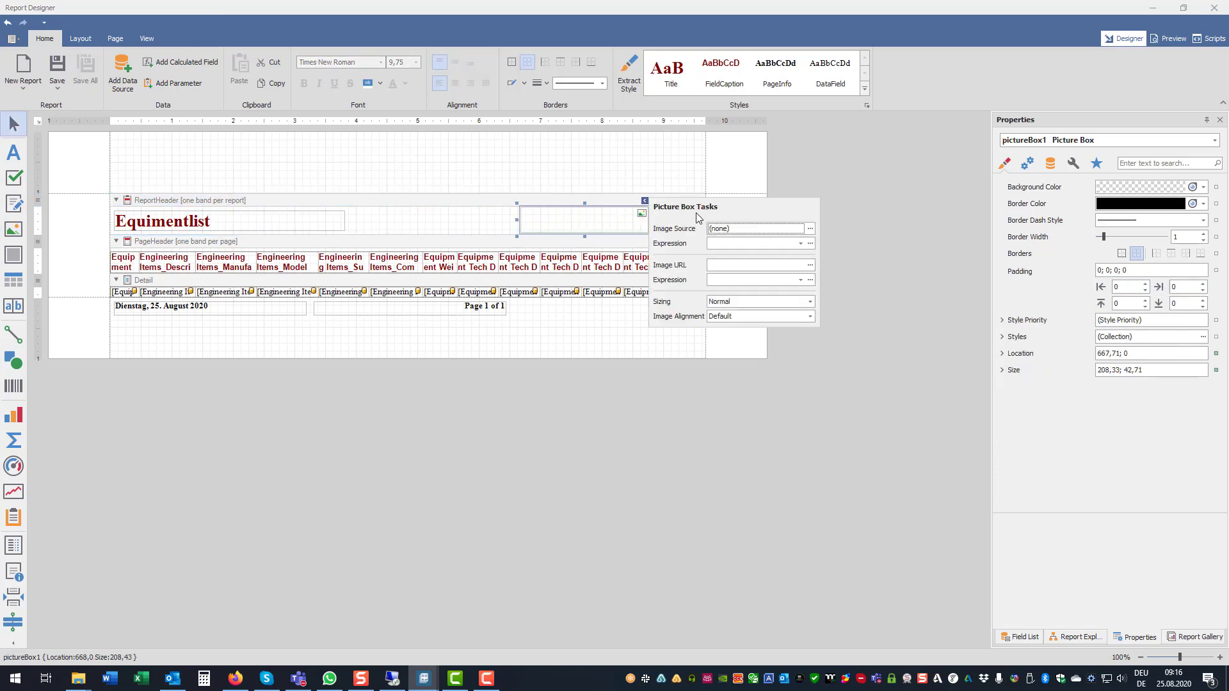
click(807, 233)
double_click(162, 108)
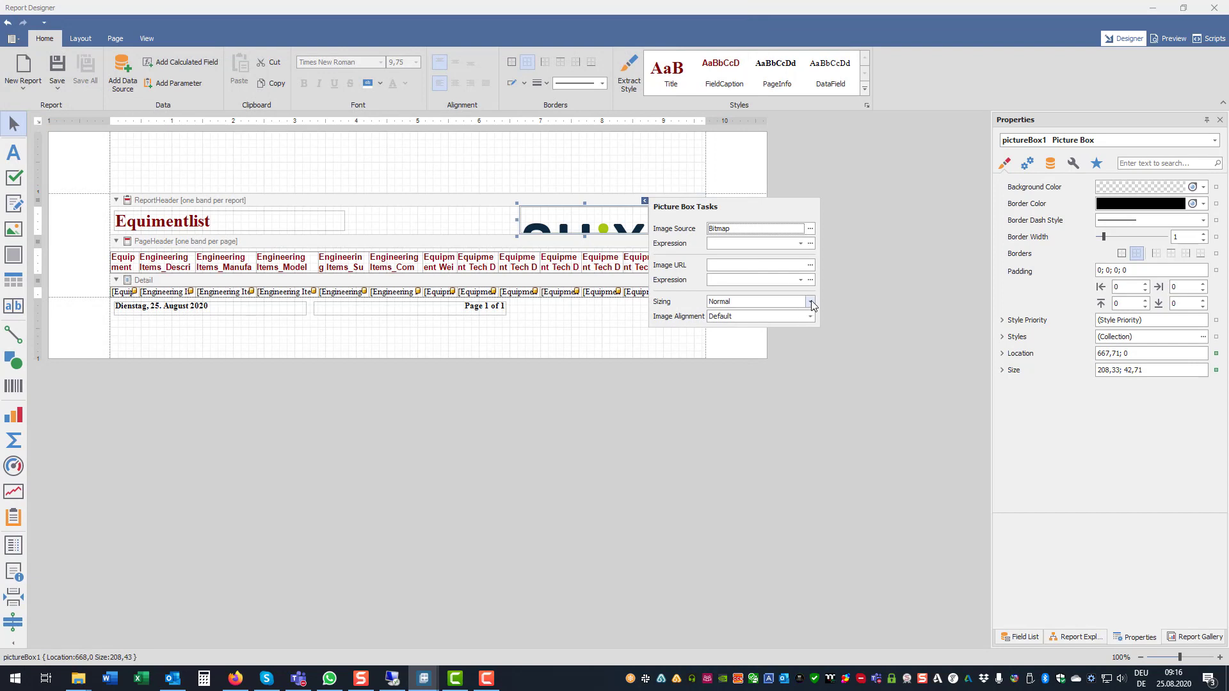
Set the logo's Sizing to Squeeze and move it to the header's right end
click(811, 303)
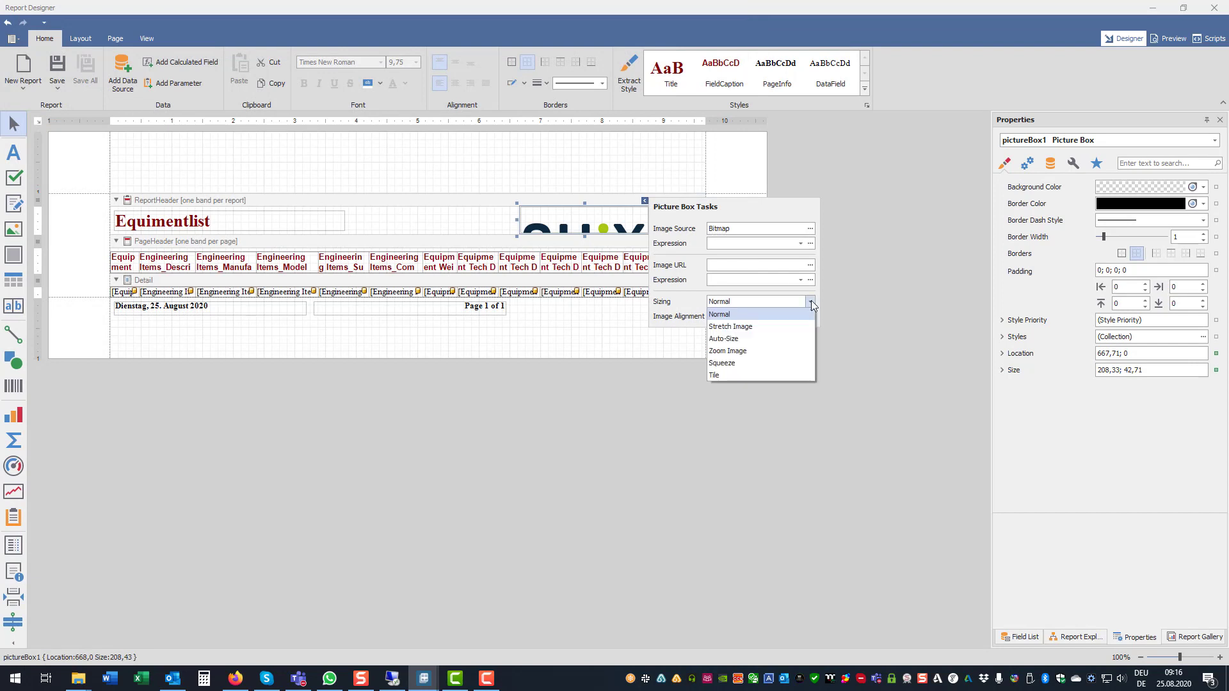
click(725, 366)
click(480, 231)
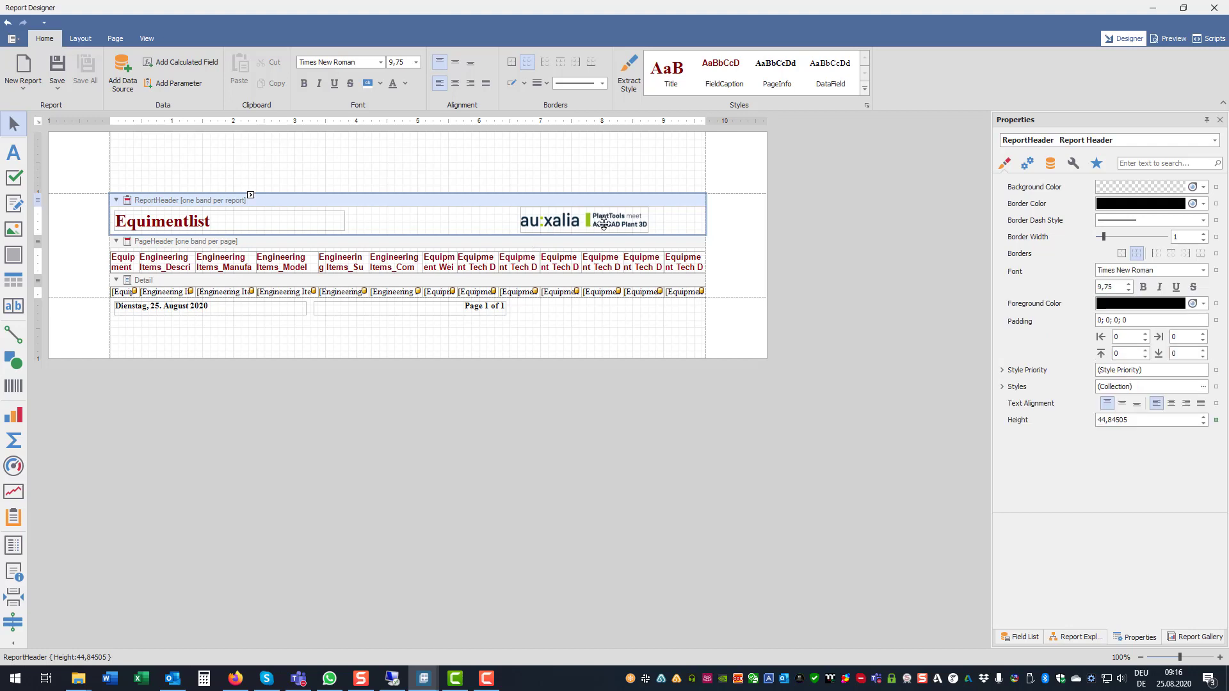
drag(596, 224, 697, 231)
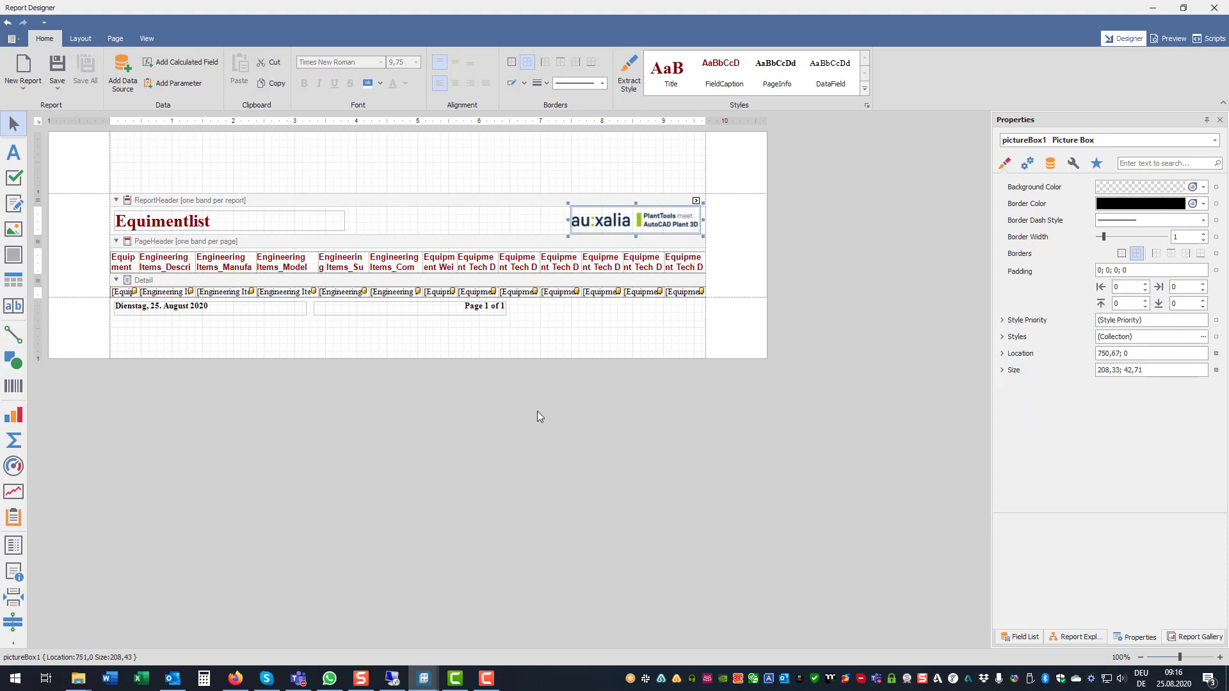
Move the page-number box to the right edge and shrink the bottom margin to about 36
click(437, 307)
drag(466, 307, 637, 310)
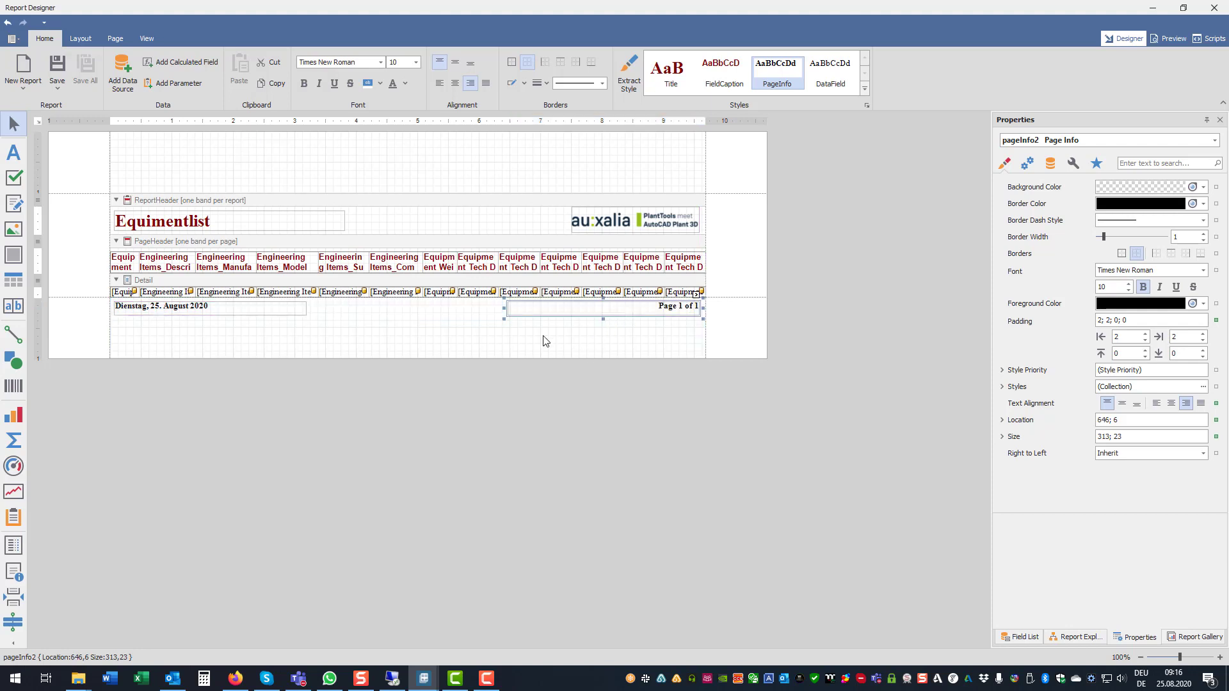
click(482, 344)
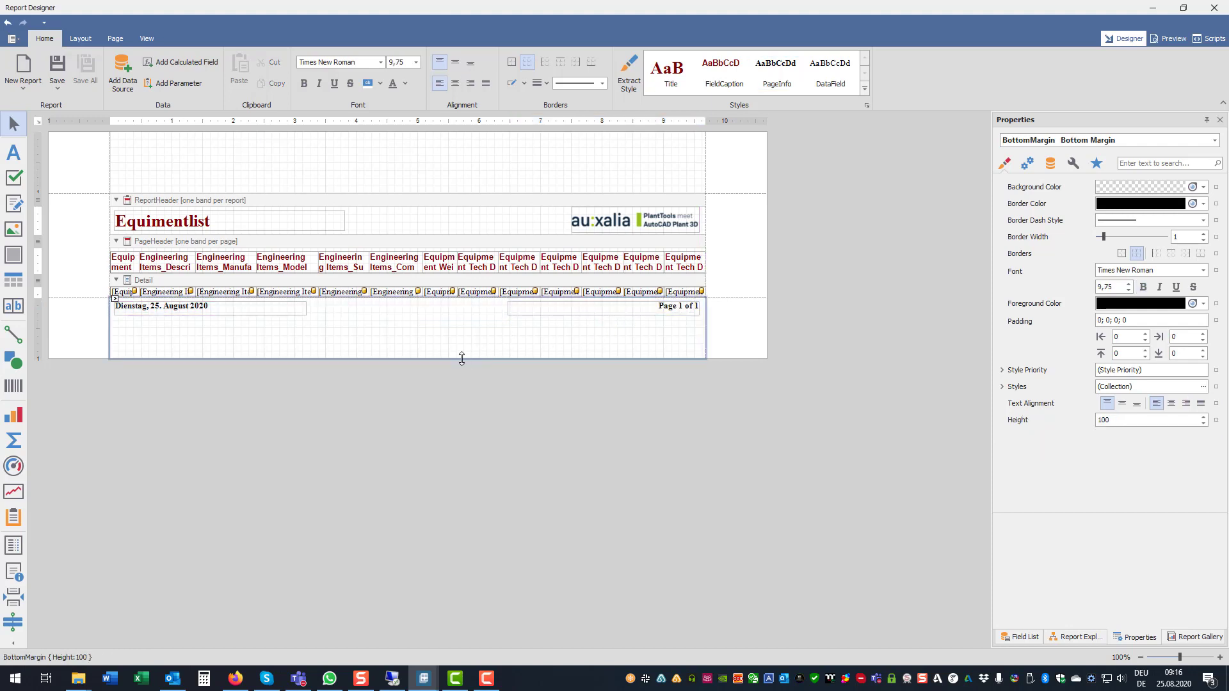
drag(461, 359, 462, 320)
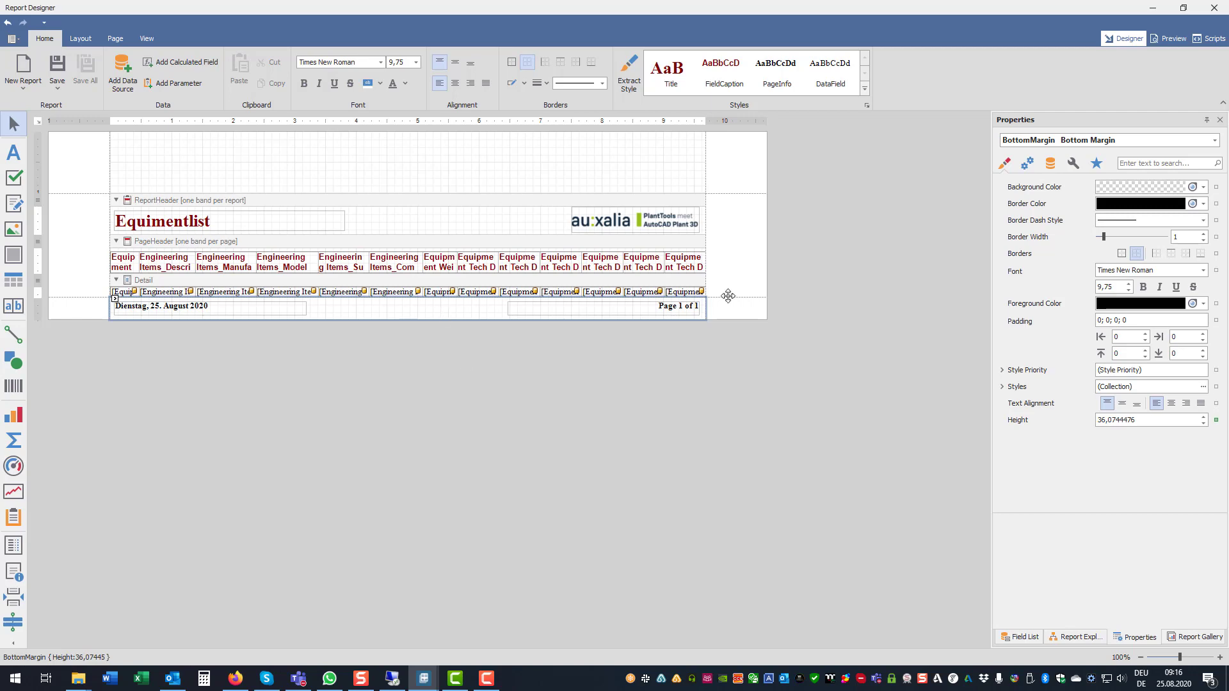
Preview the A3 report with data, then return to the designer
click(1171, 38)
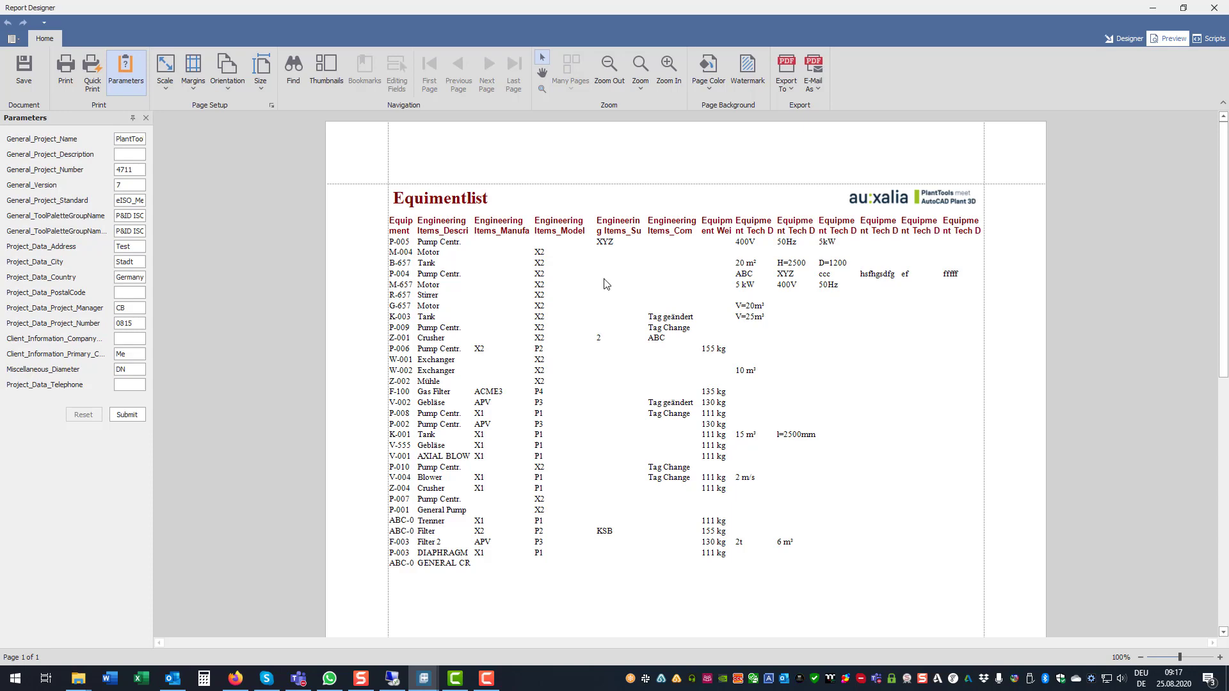
click(1125, 39)
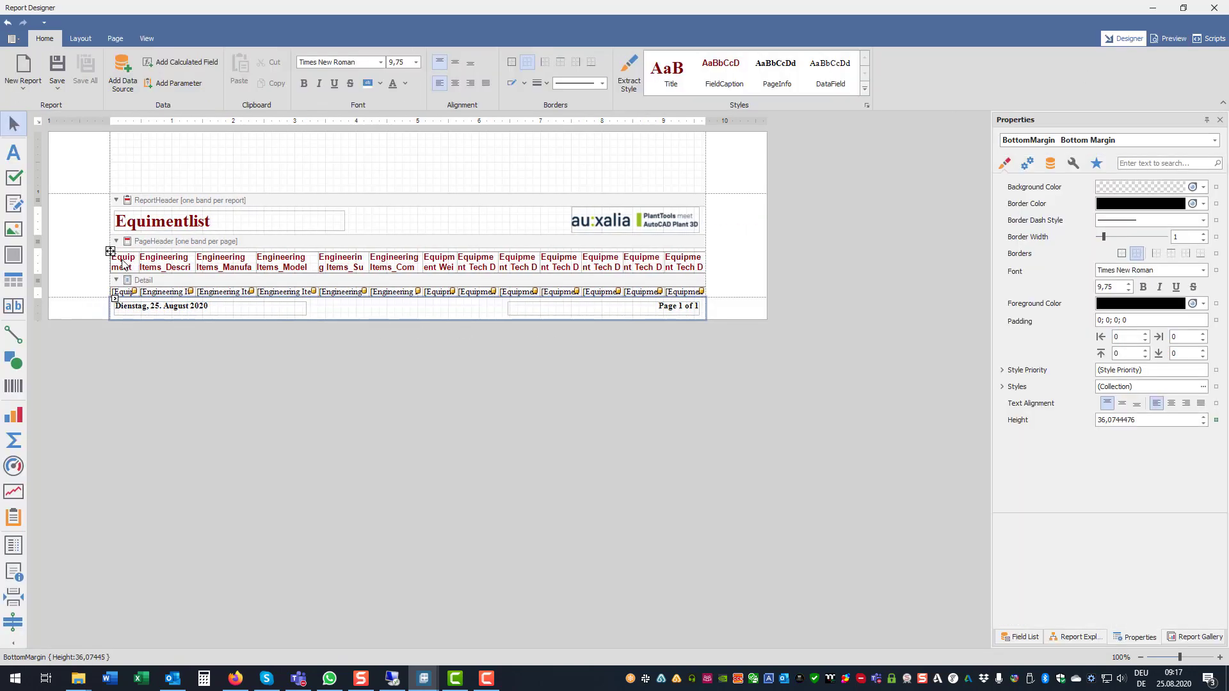
click(38, 120)
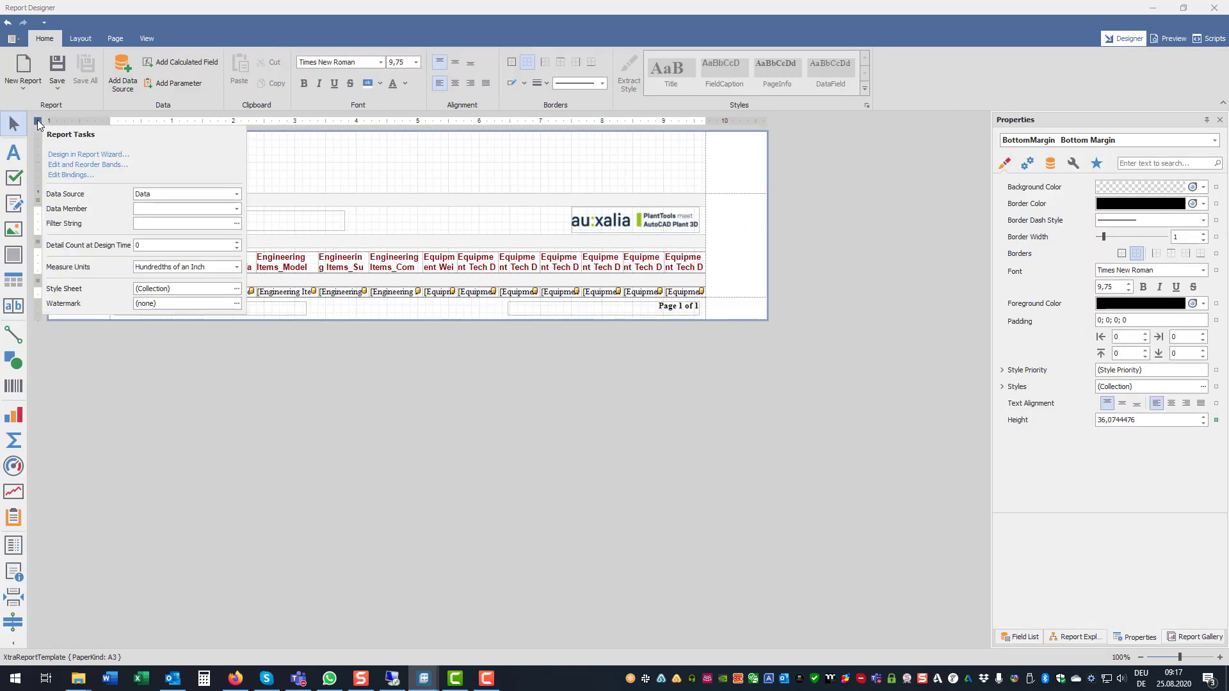
Open the Detail band's Group Field Collection Editor and add a new sort field
click(447, 452)
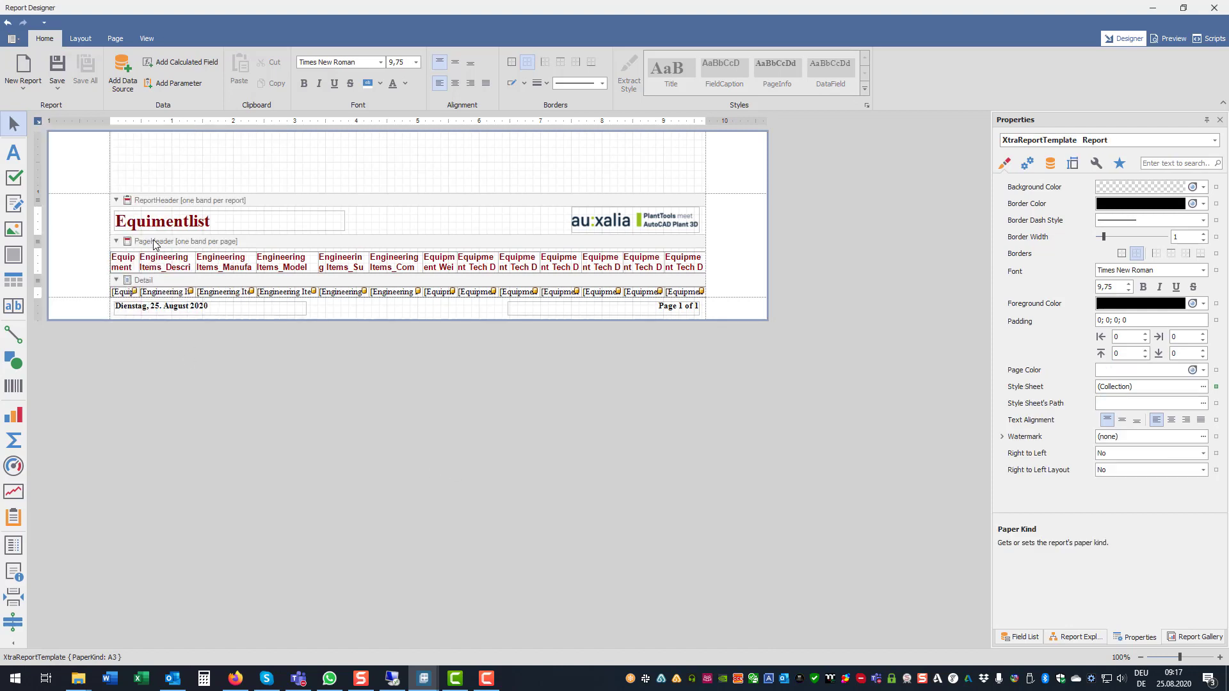
click(142, 282)
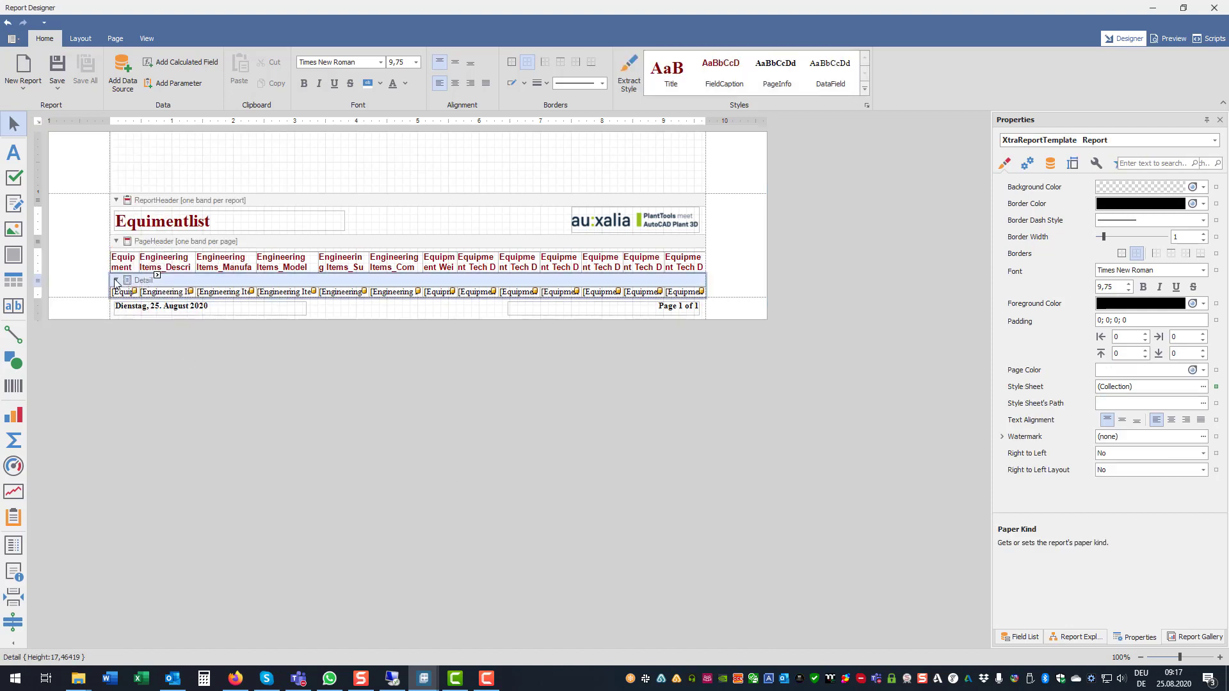
click(157, 279)
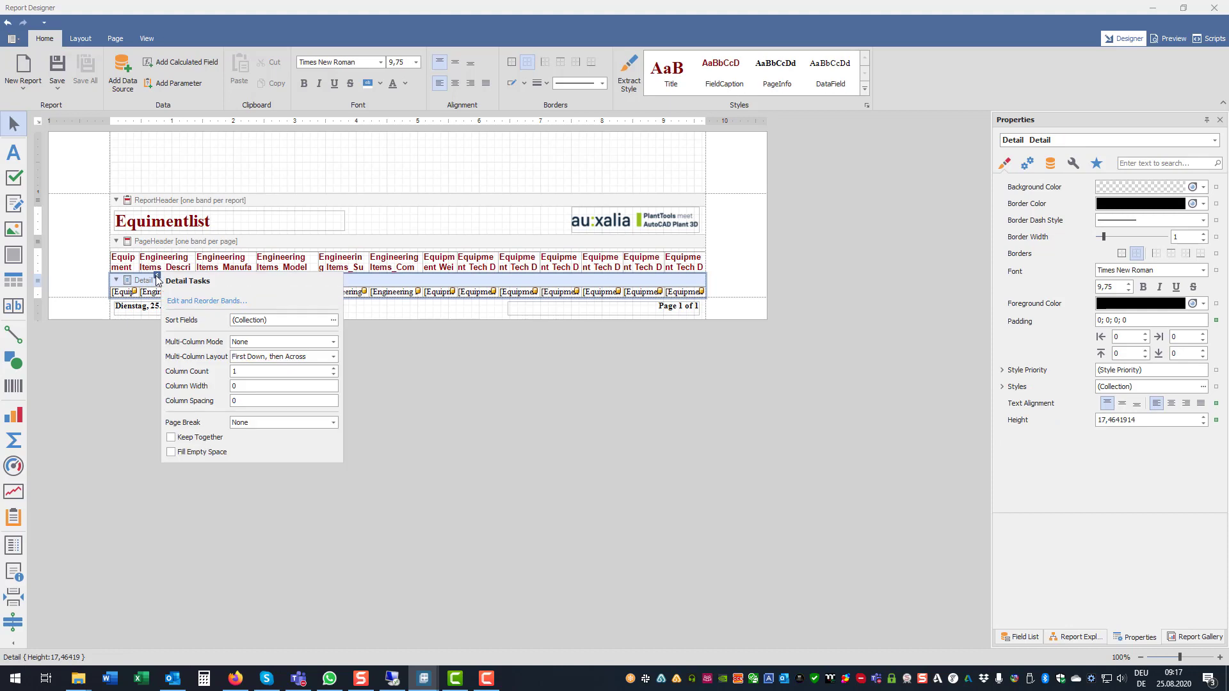
click(333, 319)
click(476, 429)
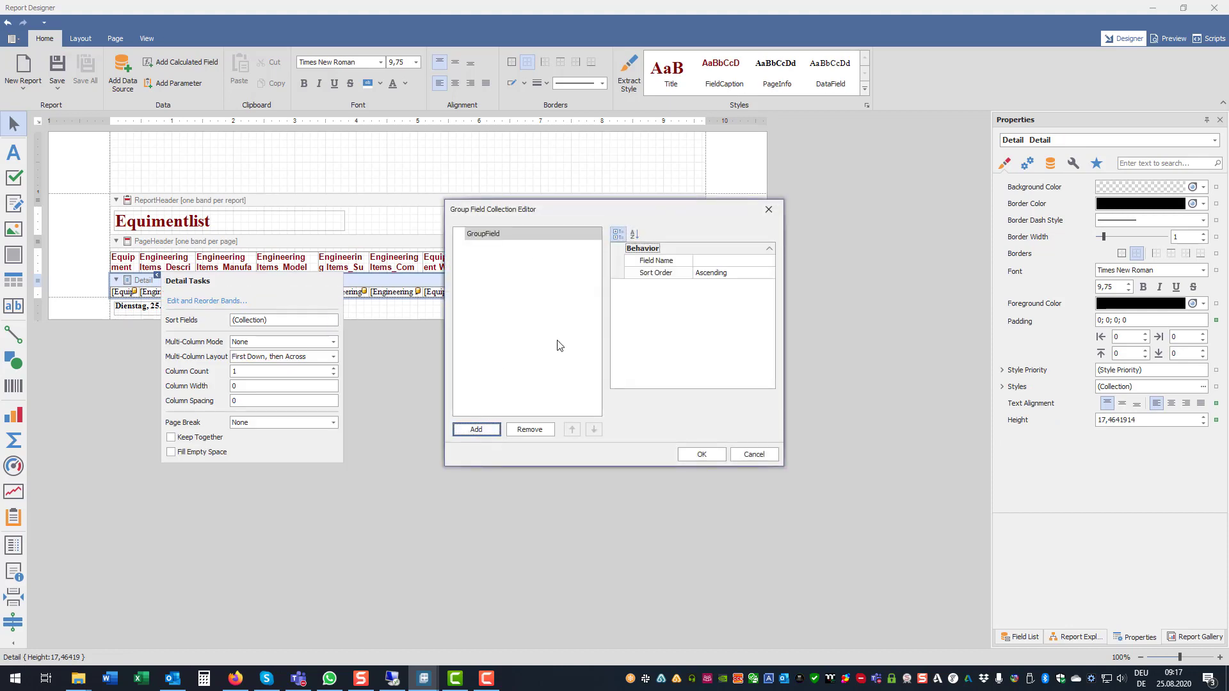
click(769, 261)
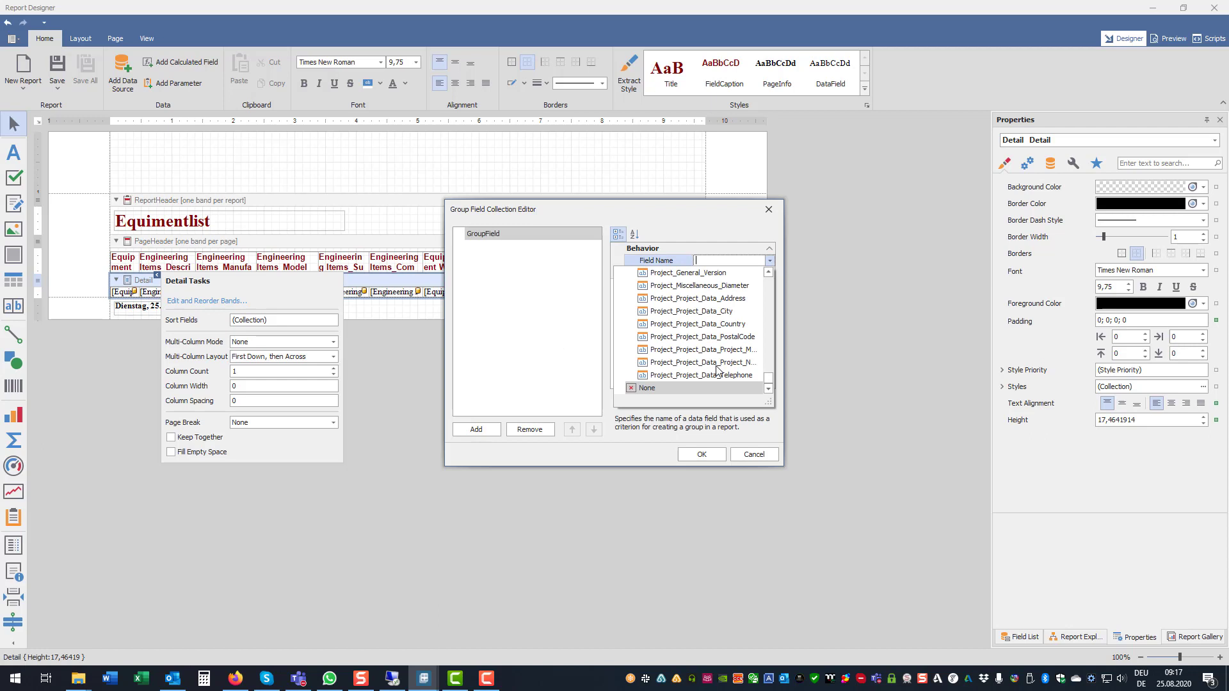
scroll(720, 355, up, 3)
scroll(720, 336, up, 2)
scroll(718, 336, up, 3)
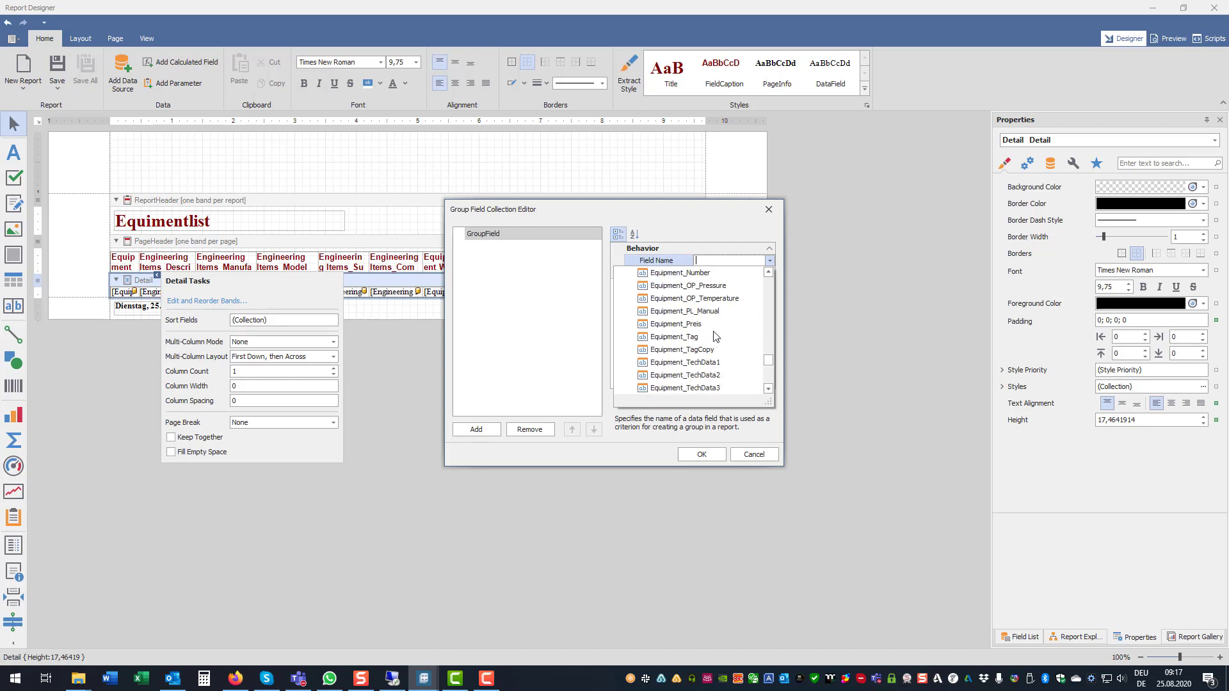
scroll(718, 337, up, 3)
scroll(717, 354, down, 1)
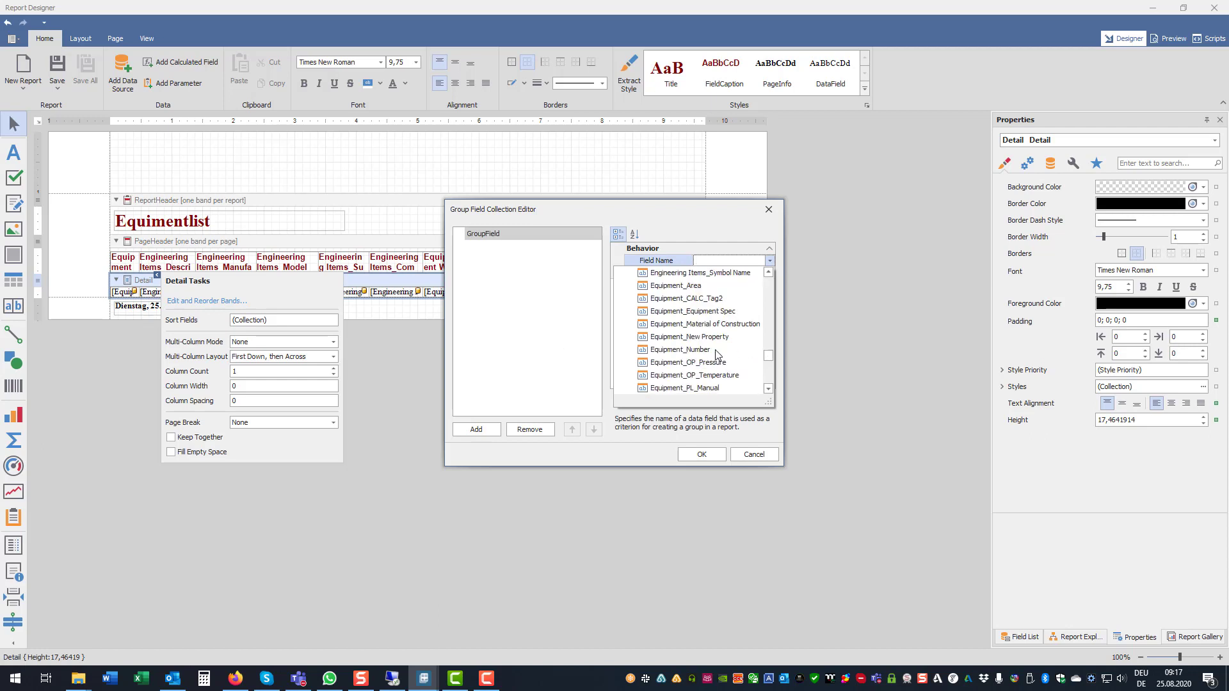
scroll(717, 353, down, 2)
Set the sort field to Equipment_Tag and preview the sorted report
click(706, 380)
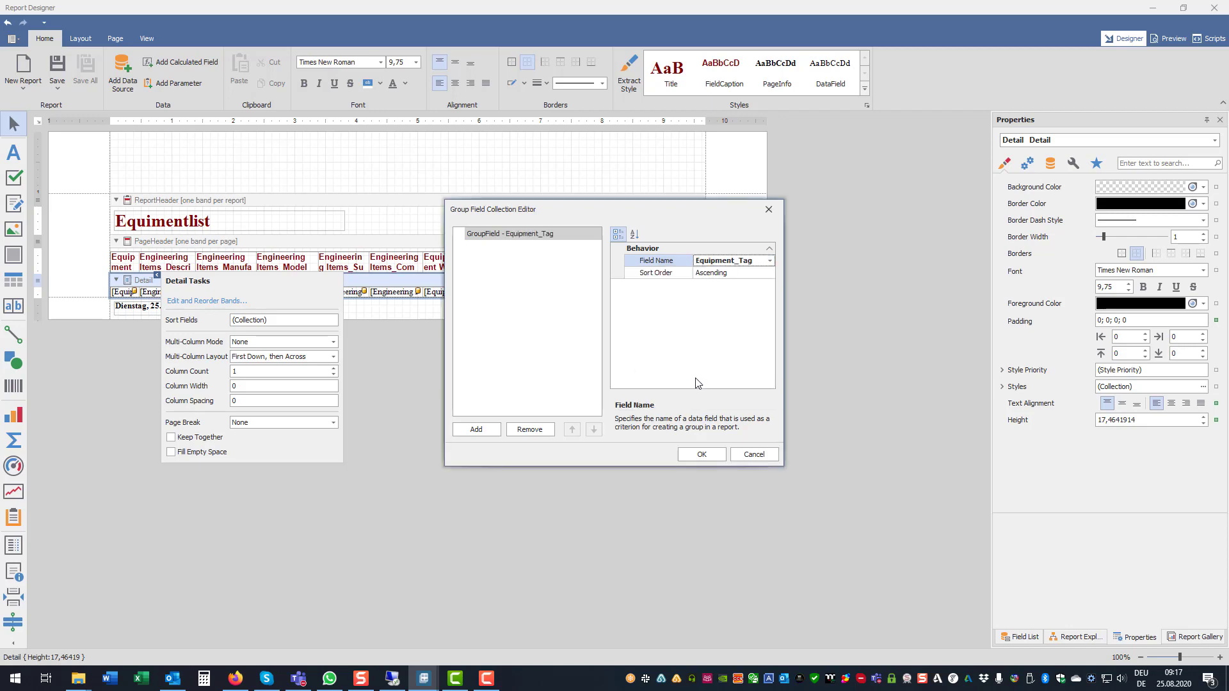
click(702, 454)
click(865, 192)
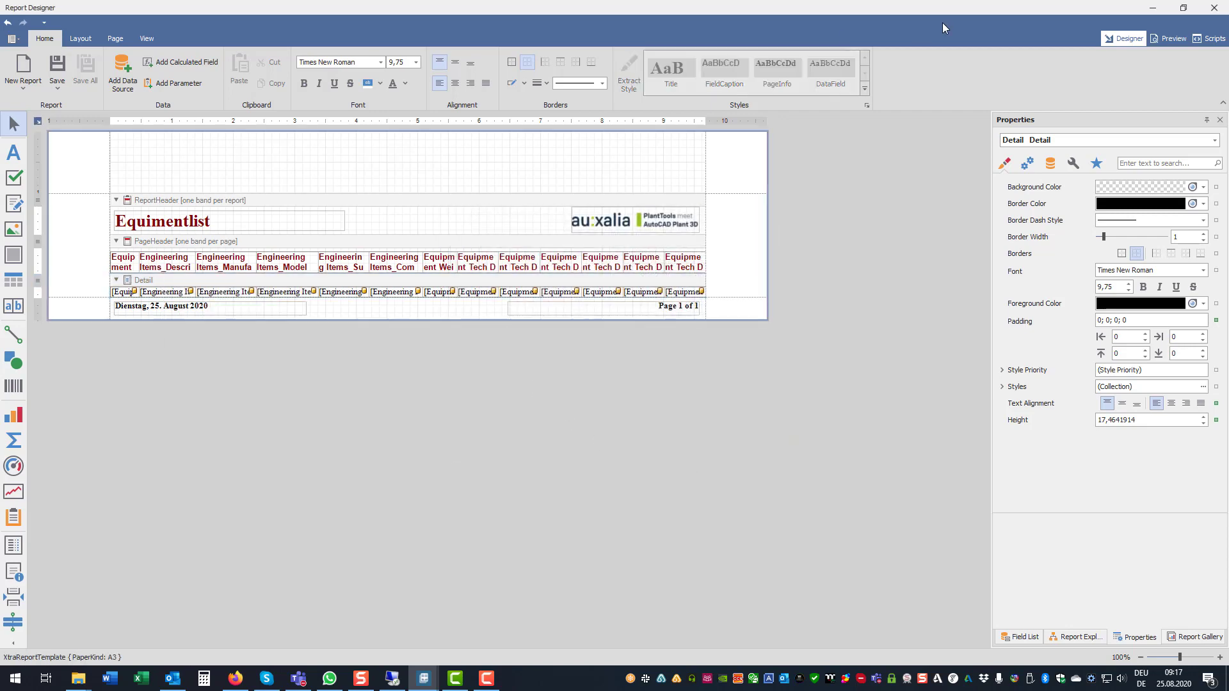
click(1169, 38)
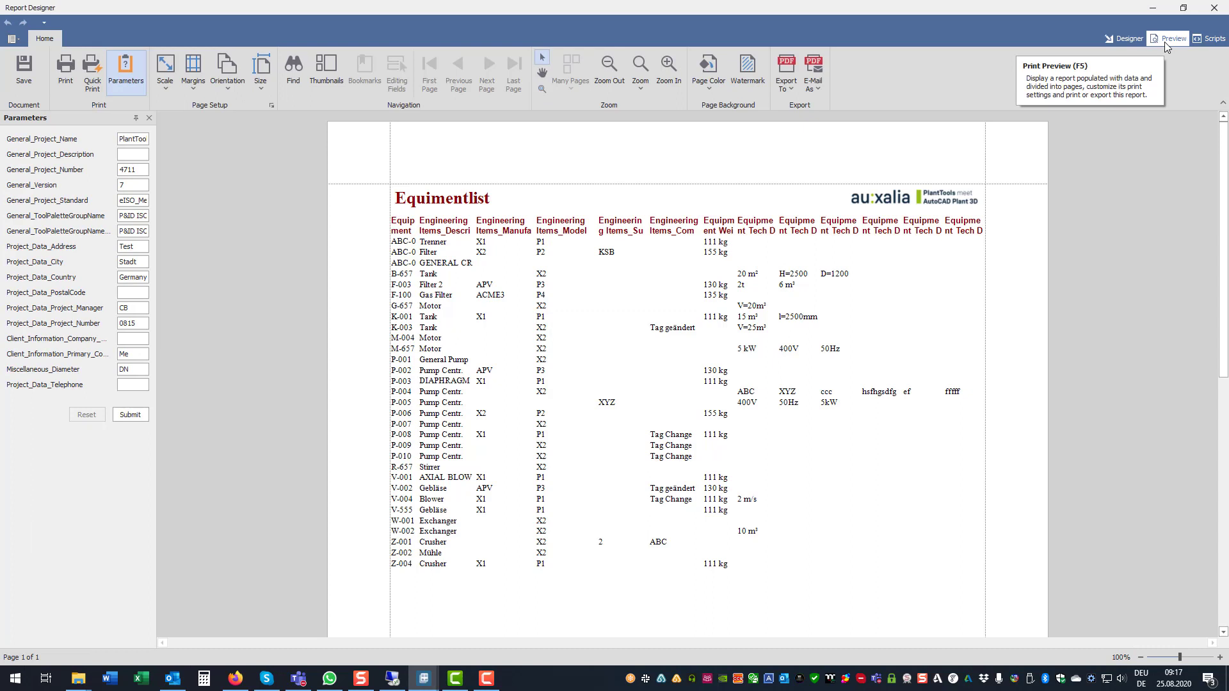
Close the designer saving the layout, and set the target to Excel File (xlsx)
click(1214, 8)
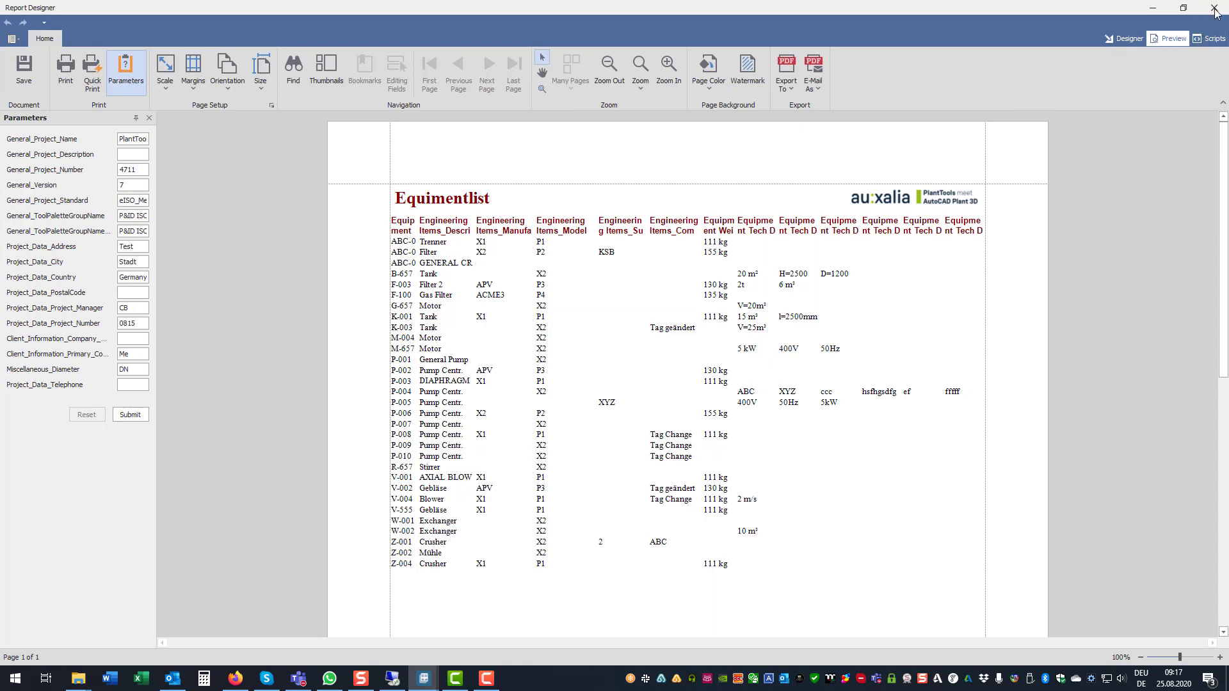
click(1142, 87)
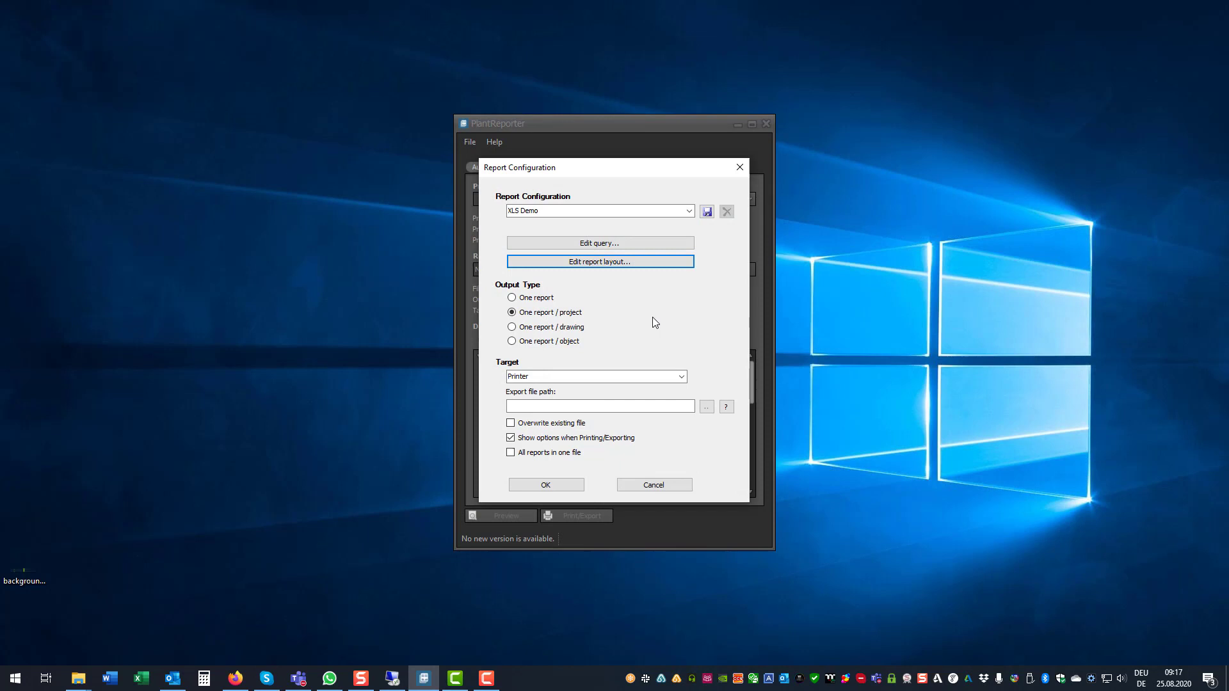
click(681, 377)
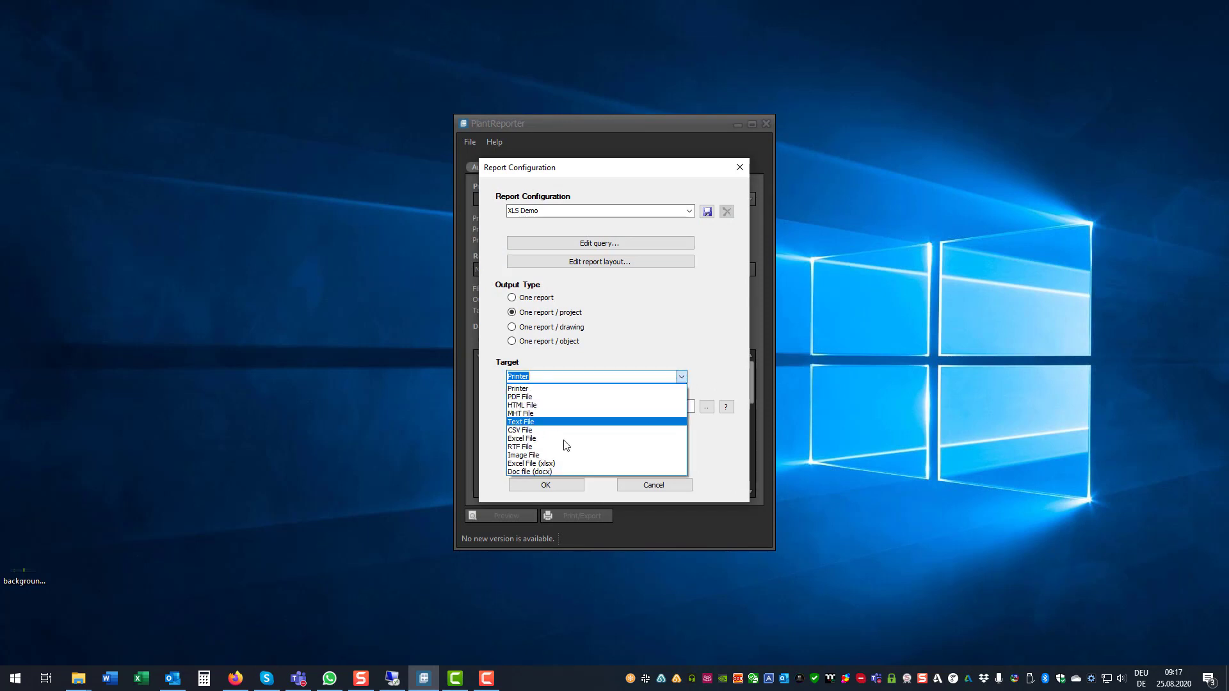
click(535, 464)
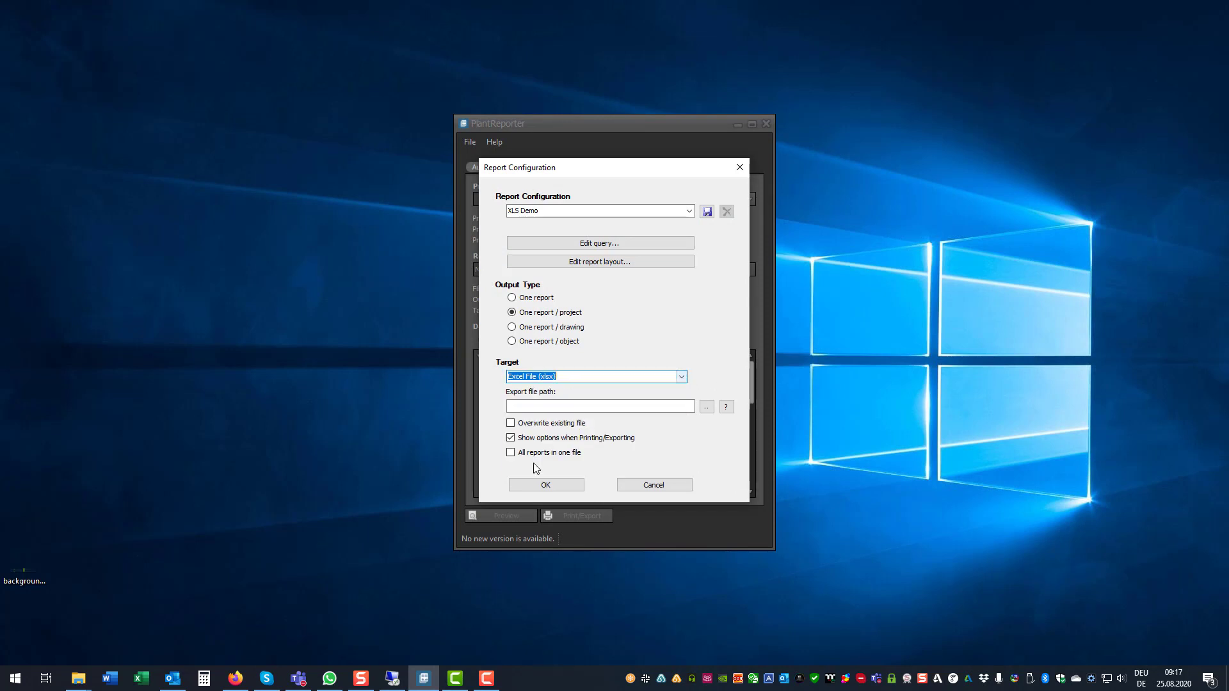
Export to the Desktop with Overwrite enabled, creating the file without versioning
click(711, 409)
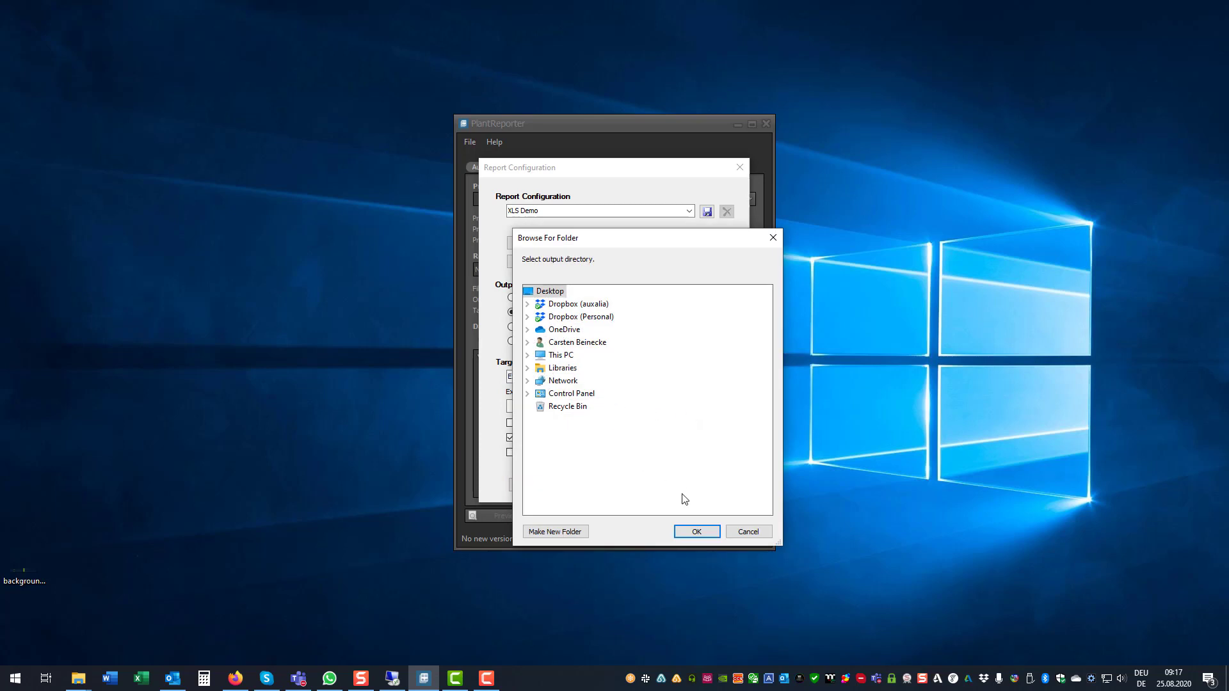
click(696, 533)
text(C:\Users\cb\Desktop\test)
click(616, 405)
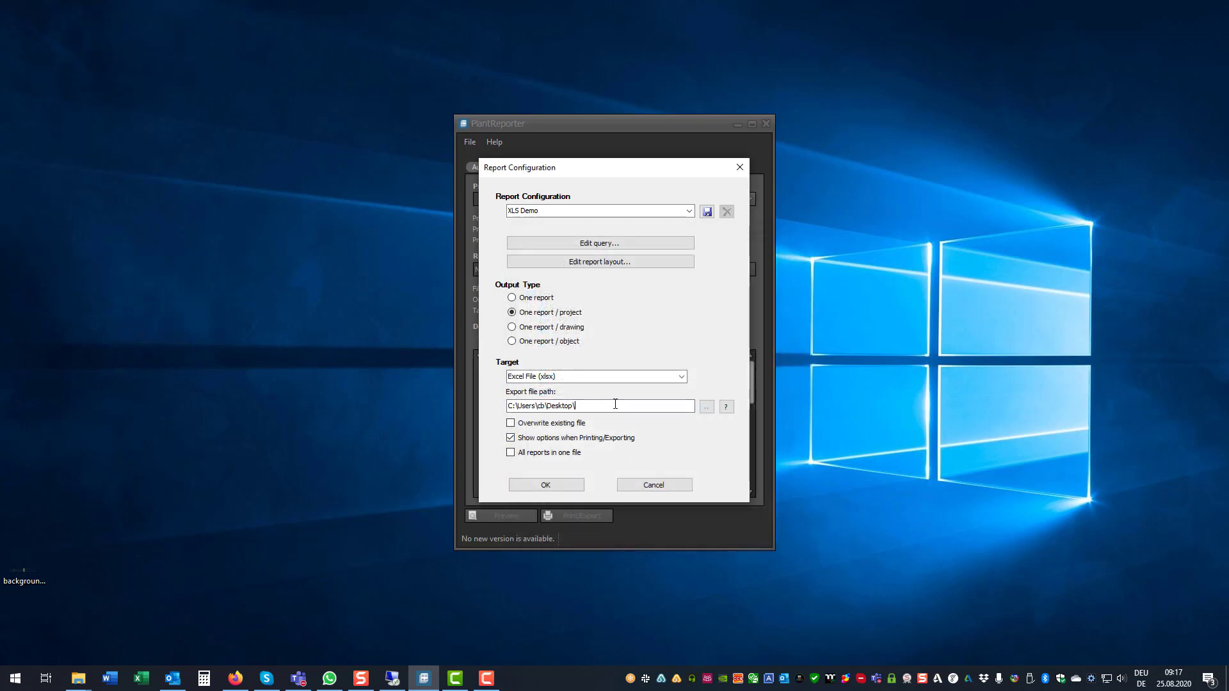
click(559, 424)
click(546, 487)
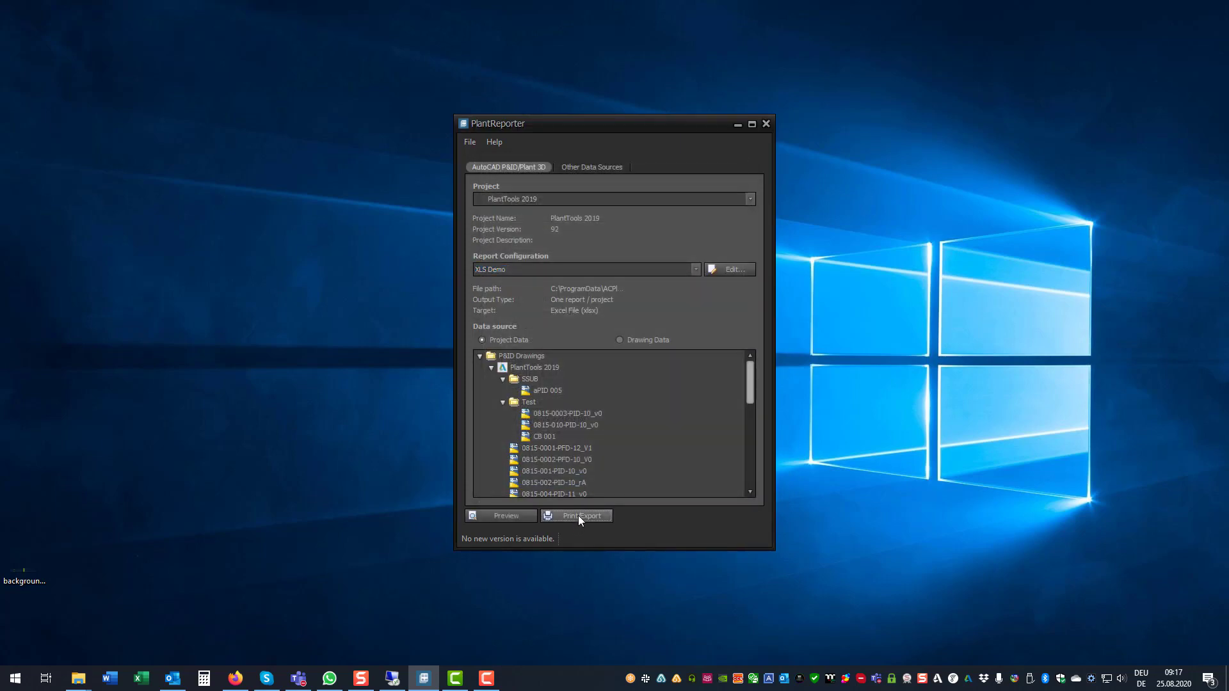
click(578, 516)
click(689, 550)
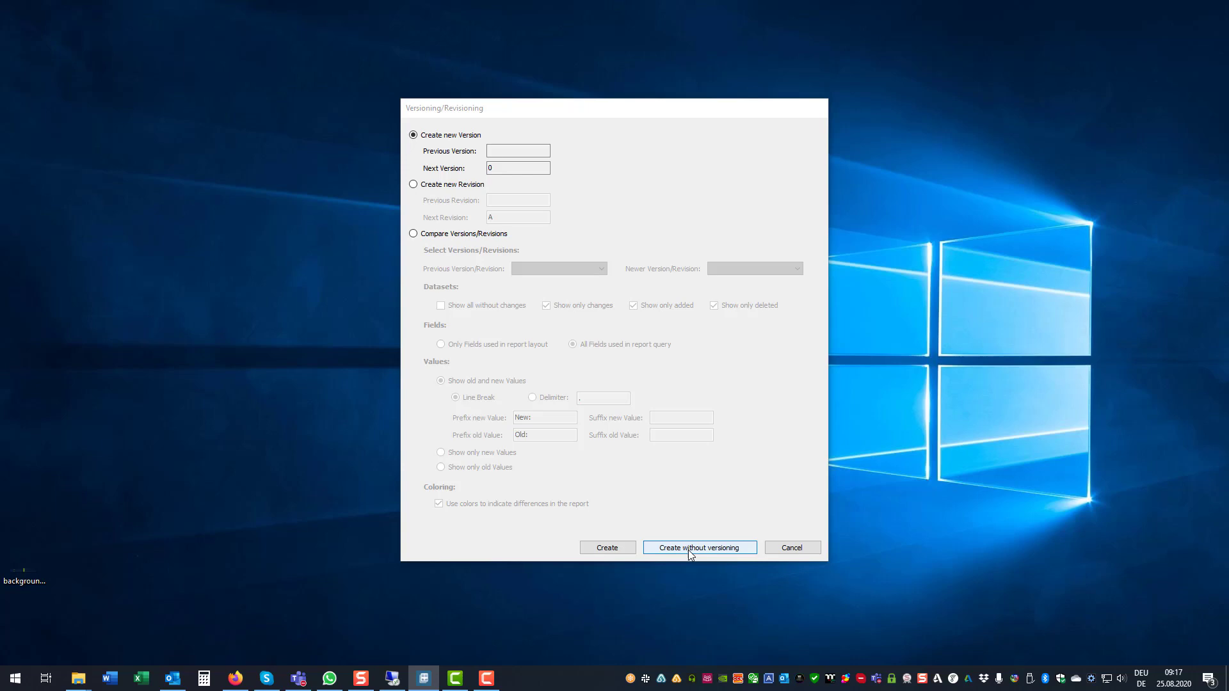
Open test.xlsx in Excel, scroll through the exported equipment list, then close it
double_click(558, 301)
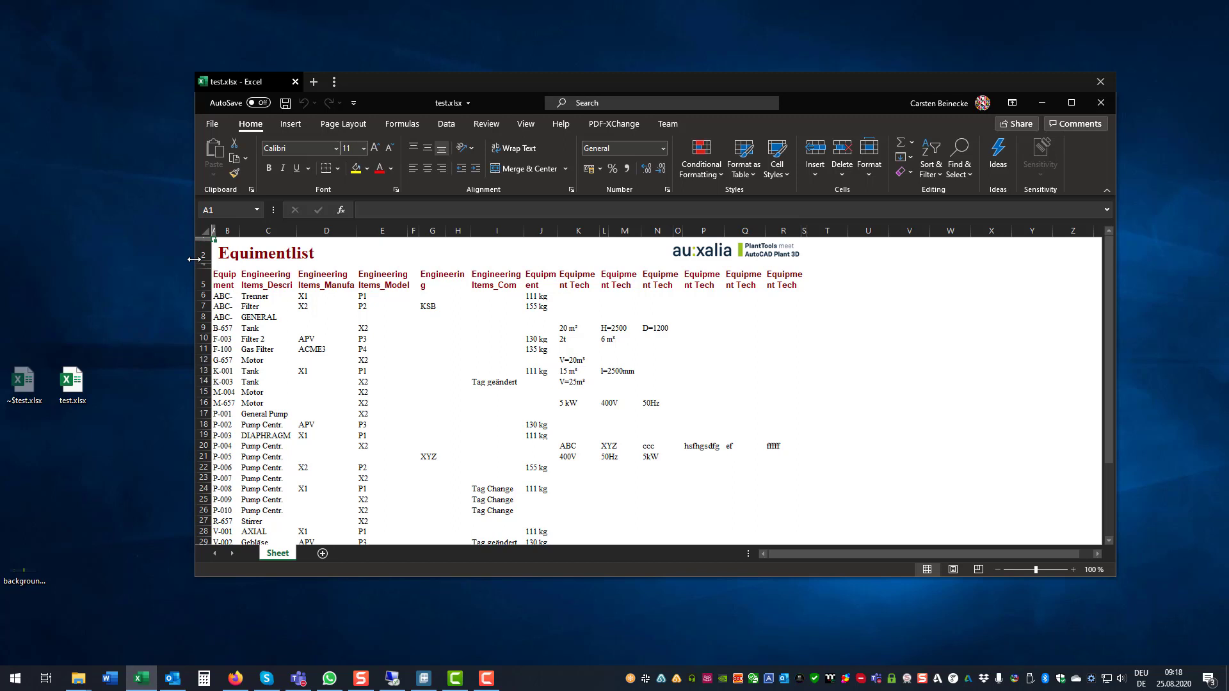
scroll(259, 384, down, 3)
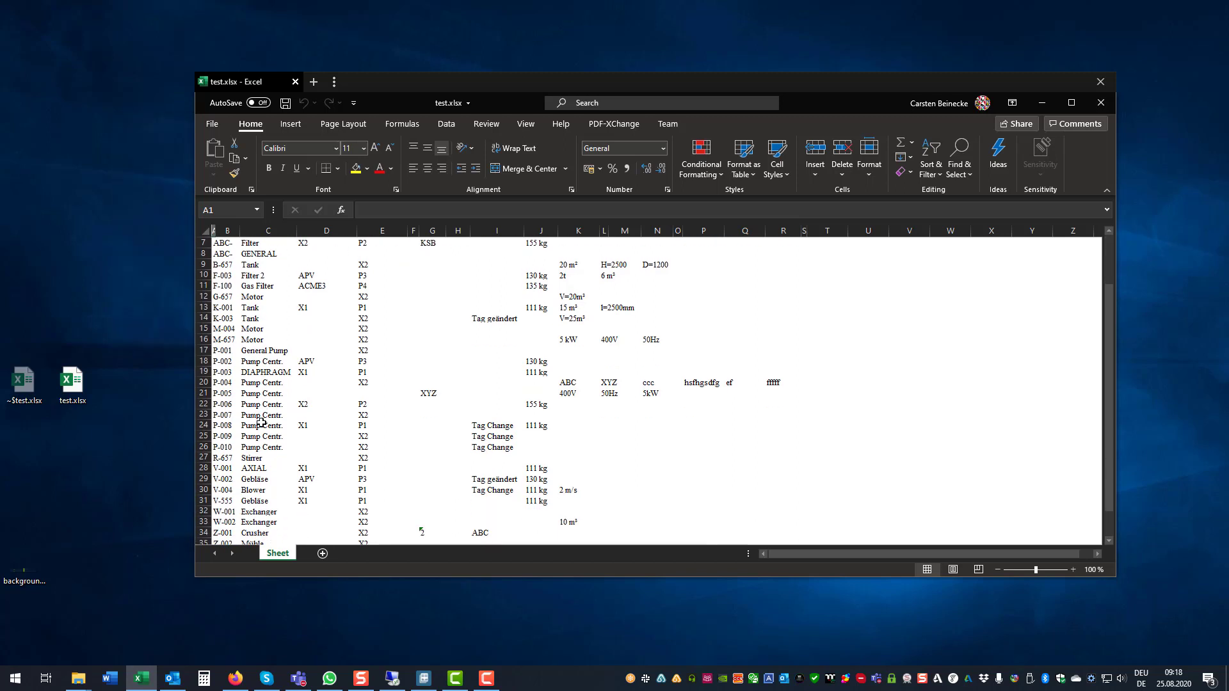
scroll(239, 451, down, 3)
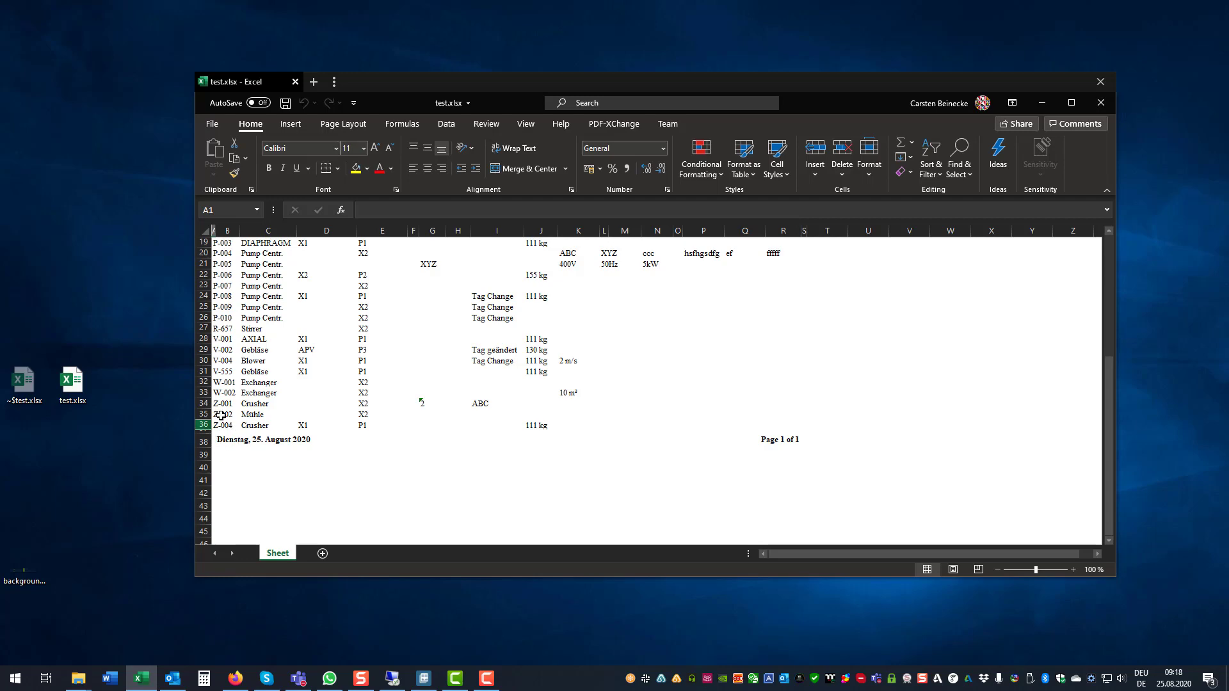
scroll(233, 446, up, 5)
scroll(297, 436, up, 2)
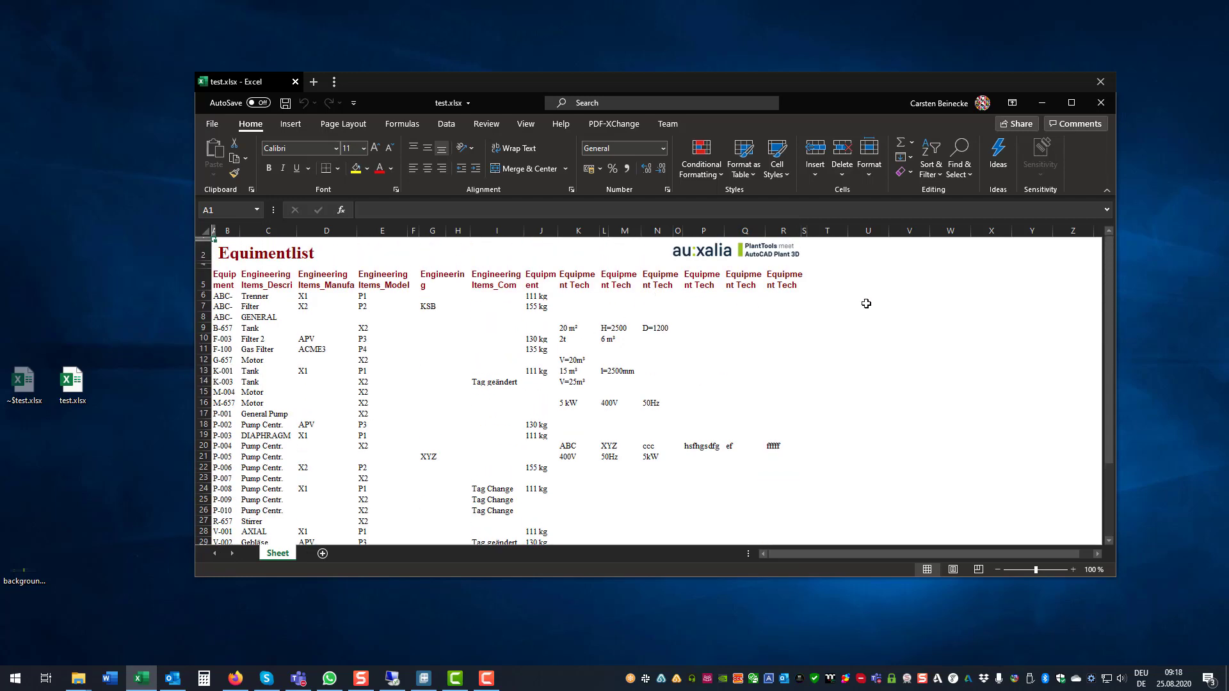
click(1103, 105)
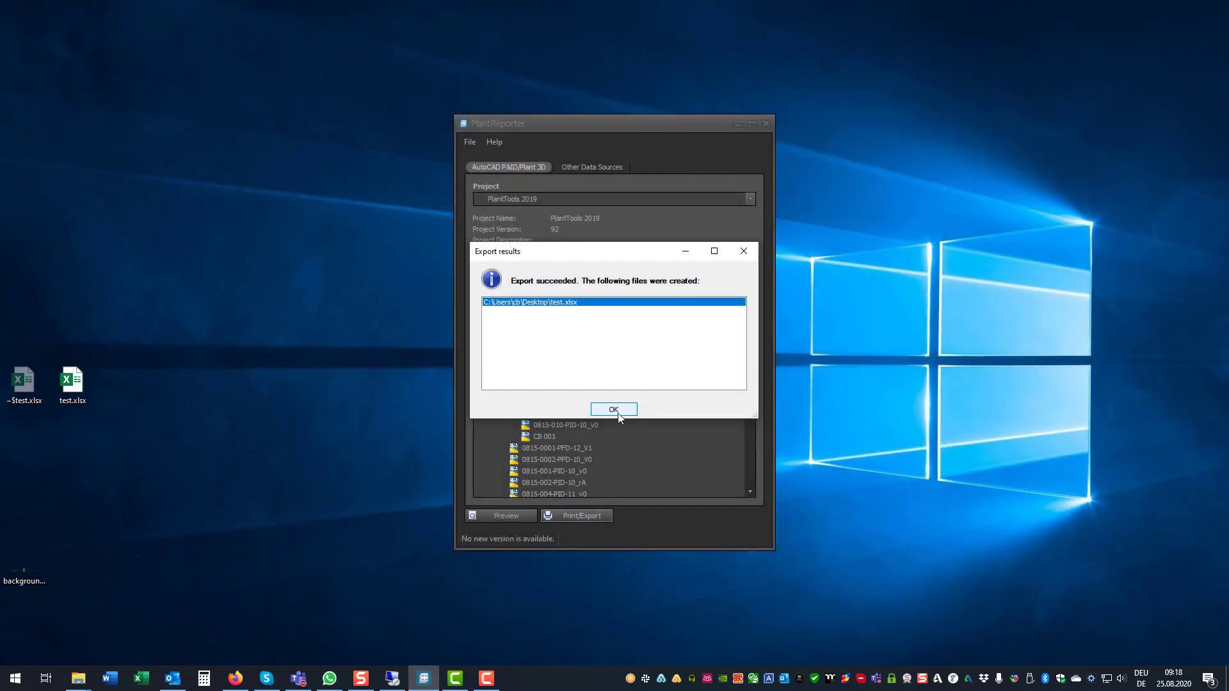
Dismiss Export results and open the A3 Equimentlist layout in the Report Designer
click(614, 410)
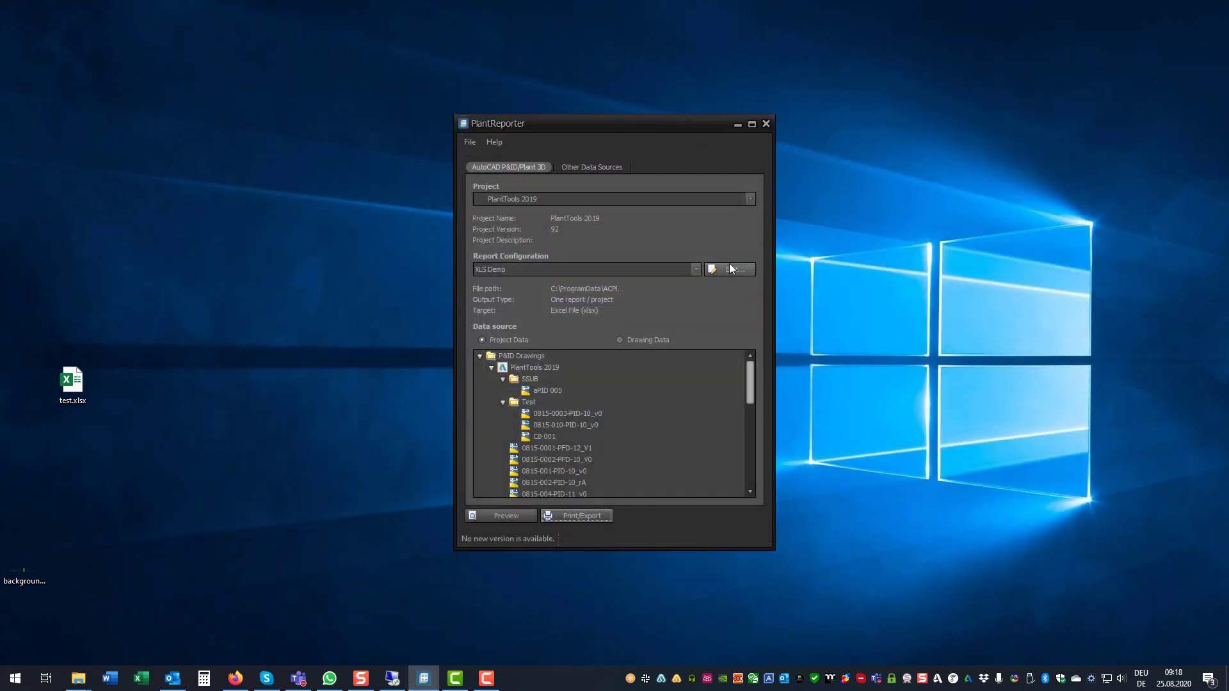
click(731, 269)
click(631, 262)
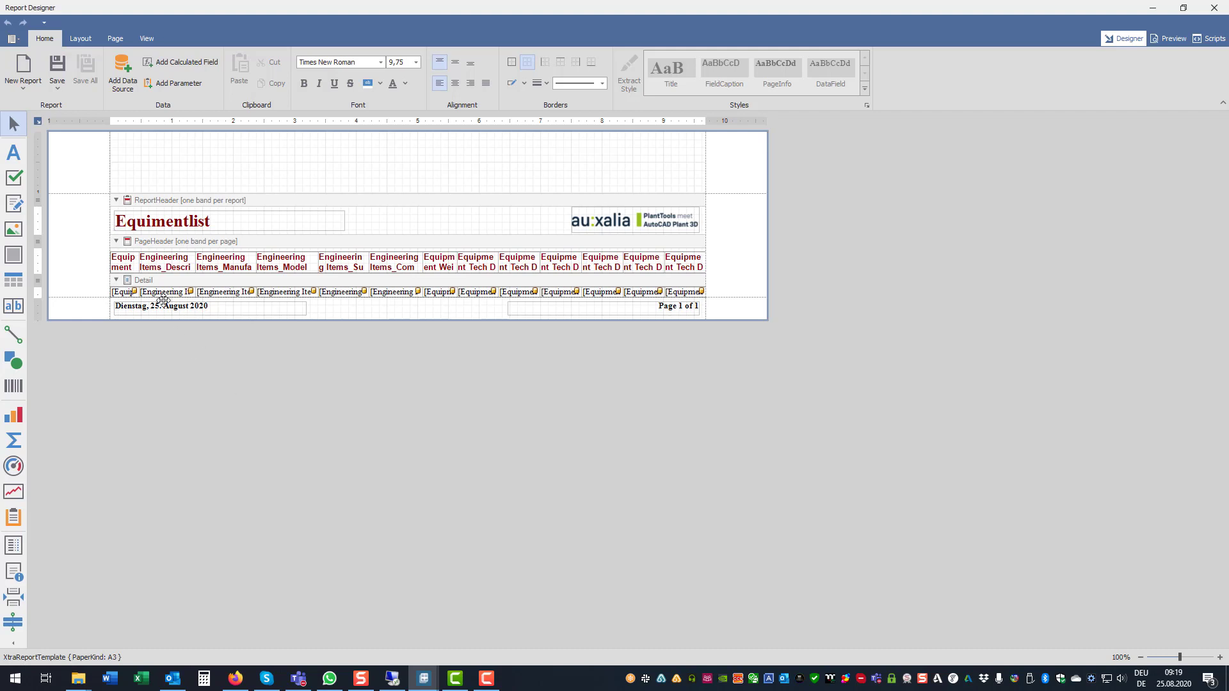
Reposition the Equimentlist title label at the top-left edge of the report header
click(144, 221)
double_click(144, 222)
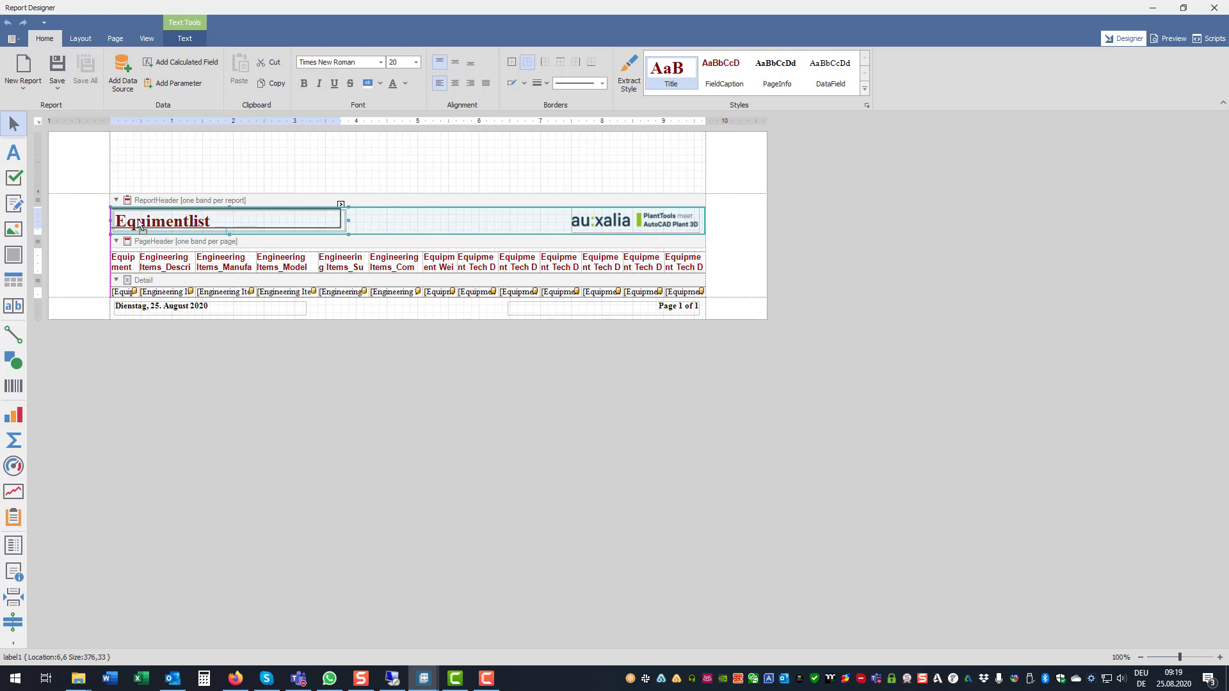
drag(142, 229, 138, 224)
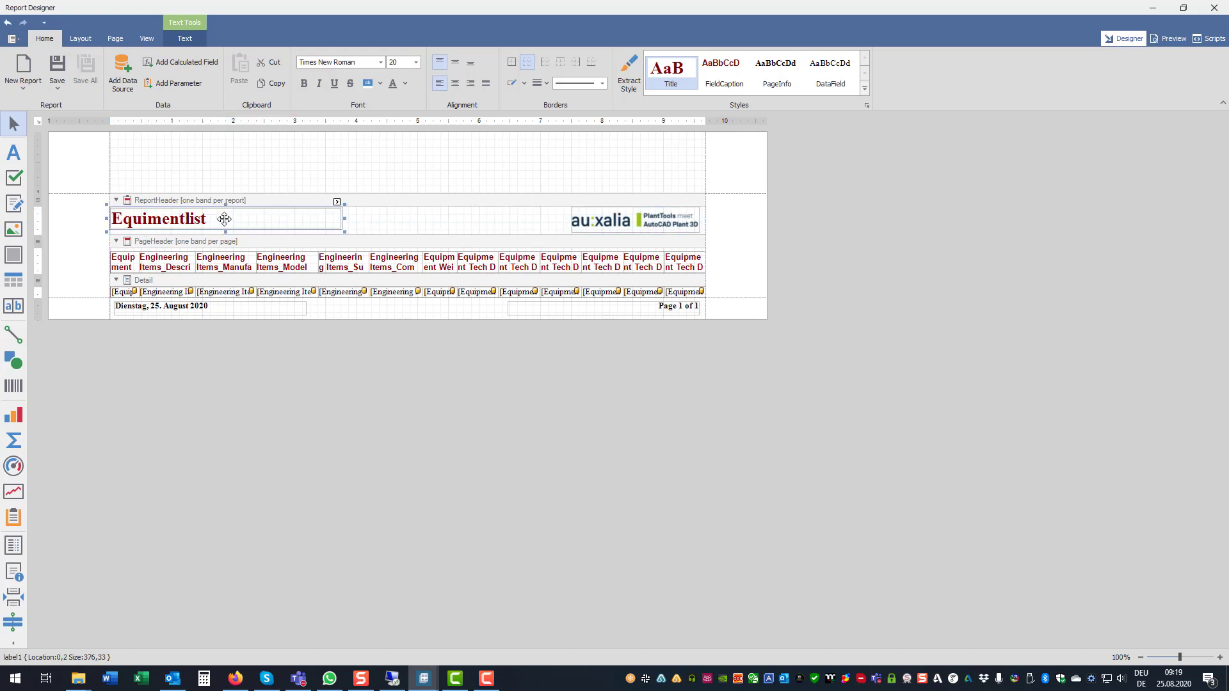
drag(225, 219, 225, 226)
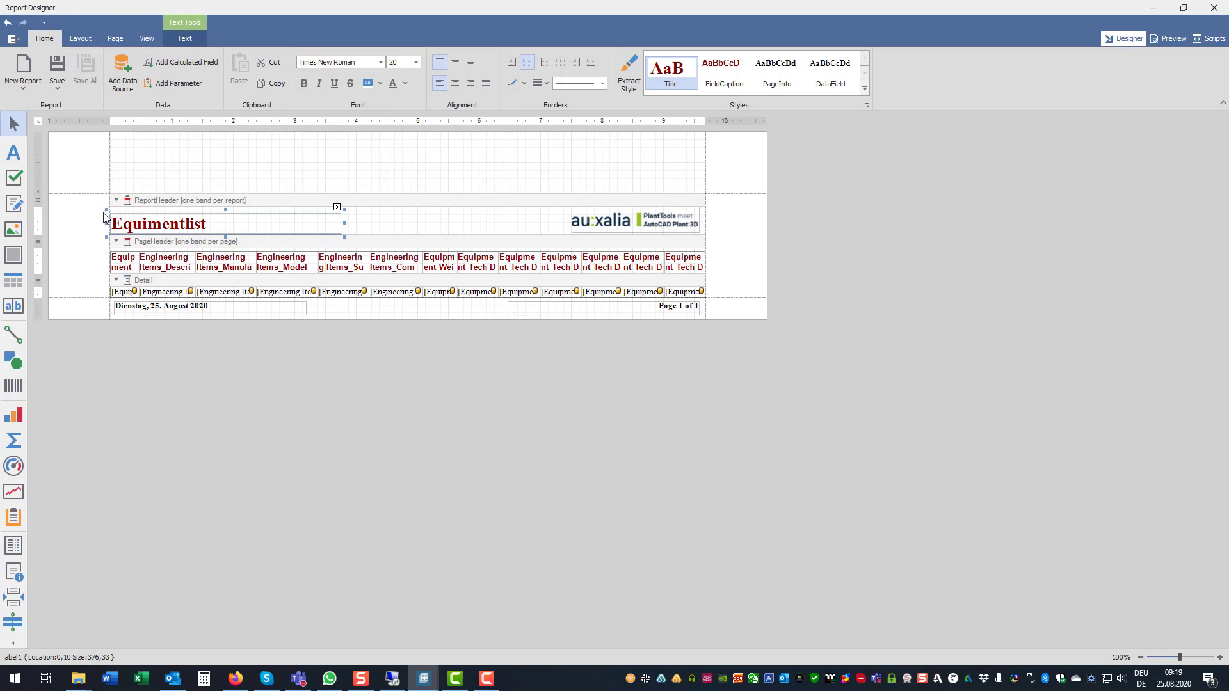
click(146, 229)
drag(146, 229, 144, 219)
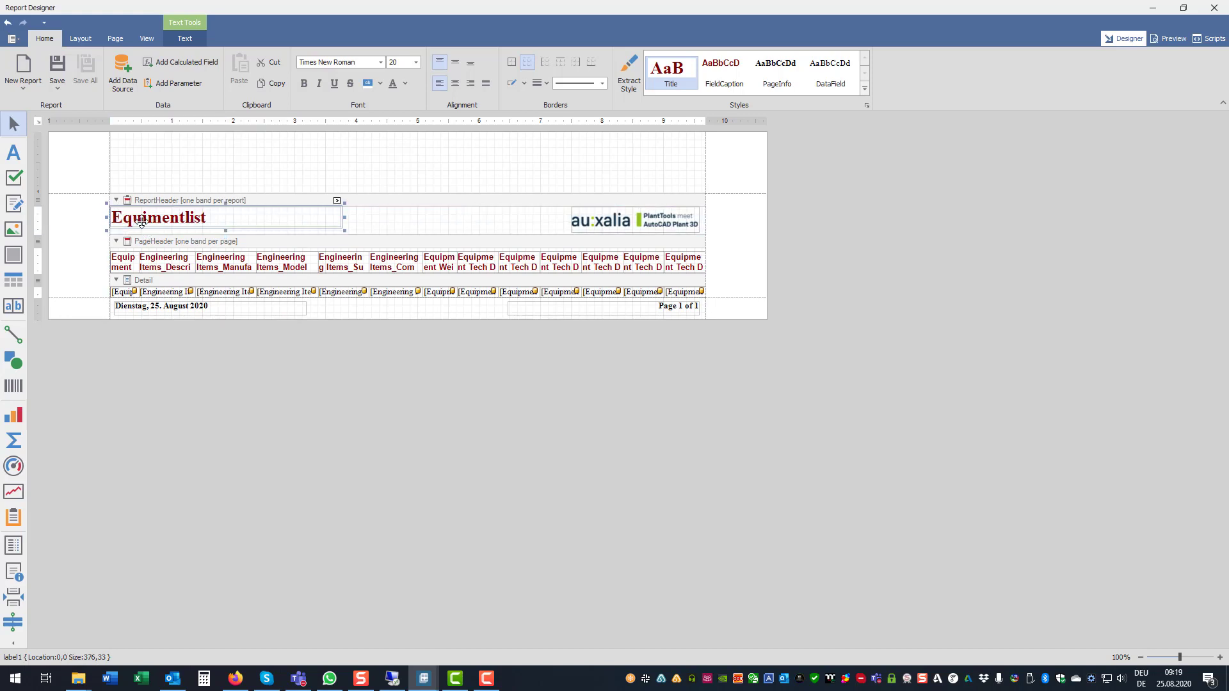
Resize the logo picture to the title's height and make the report header band taller
drag(643, 224, 649, 224)
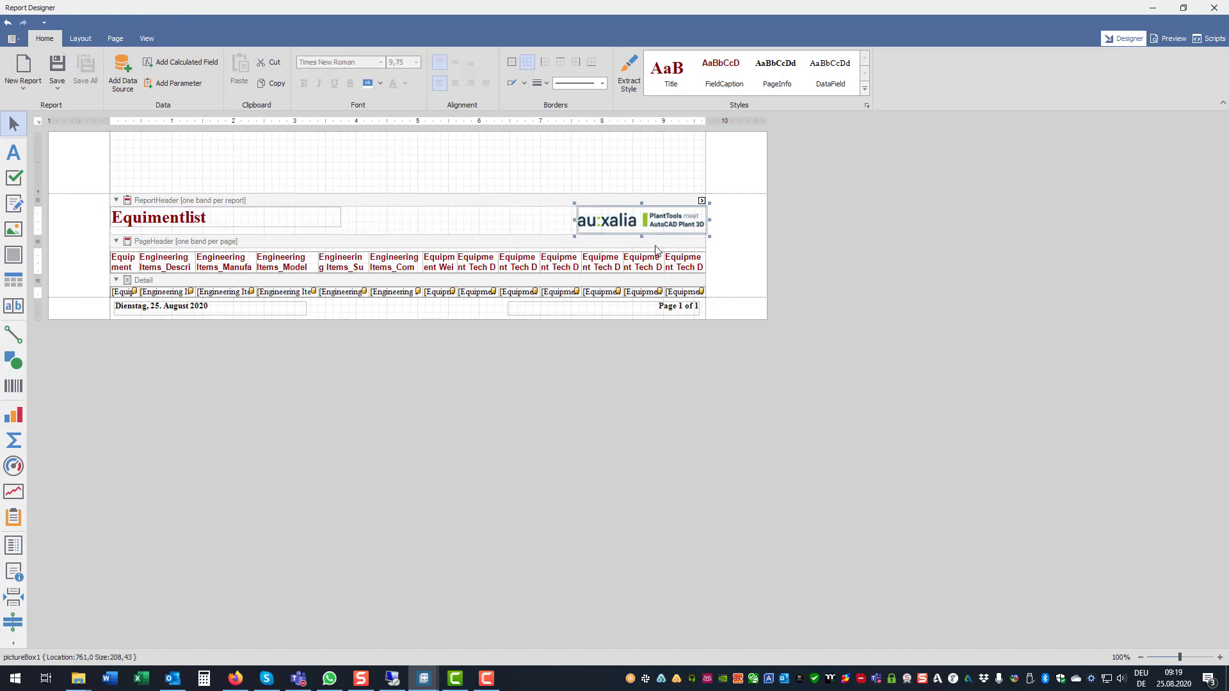
drag(641, 236, 641, 228)
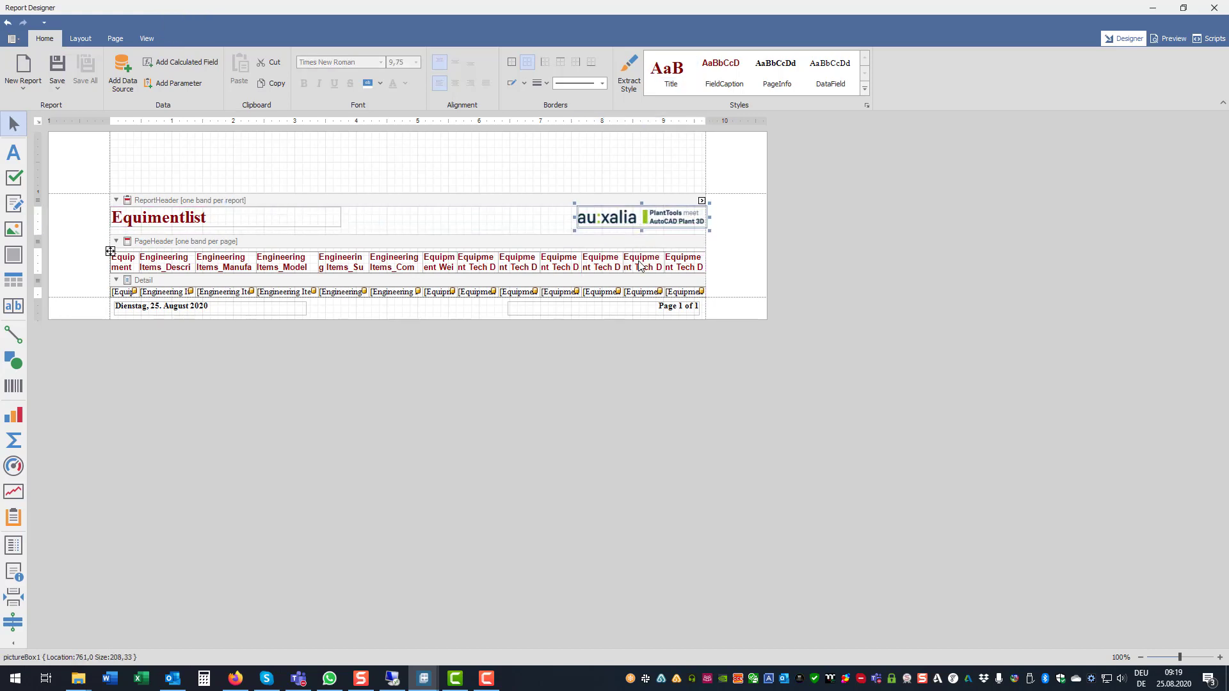
click(364, 244)
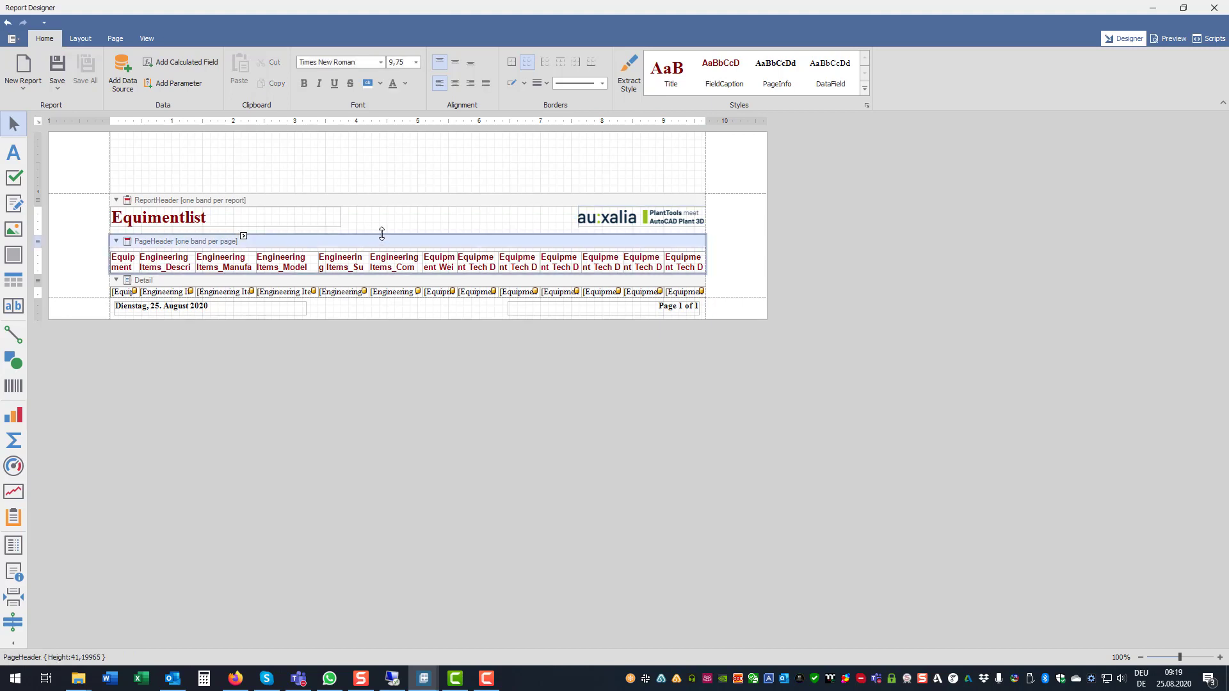
drag(381, 233, 380, 239)
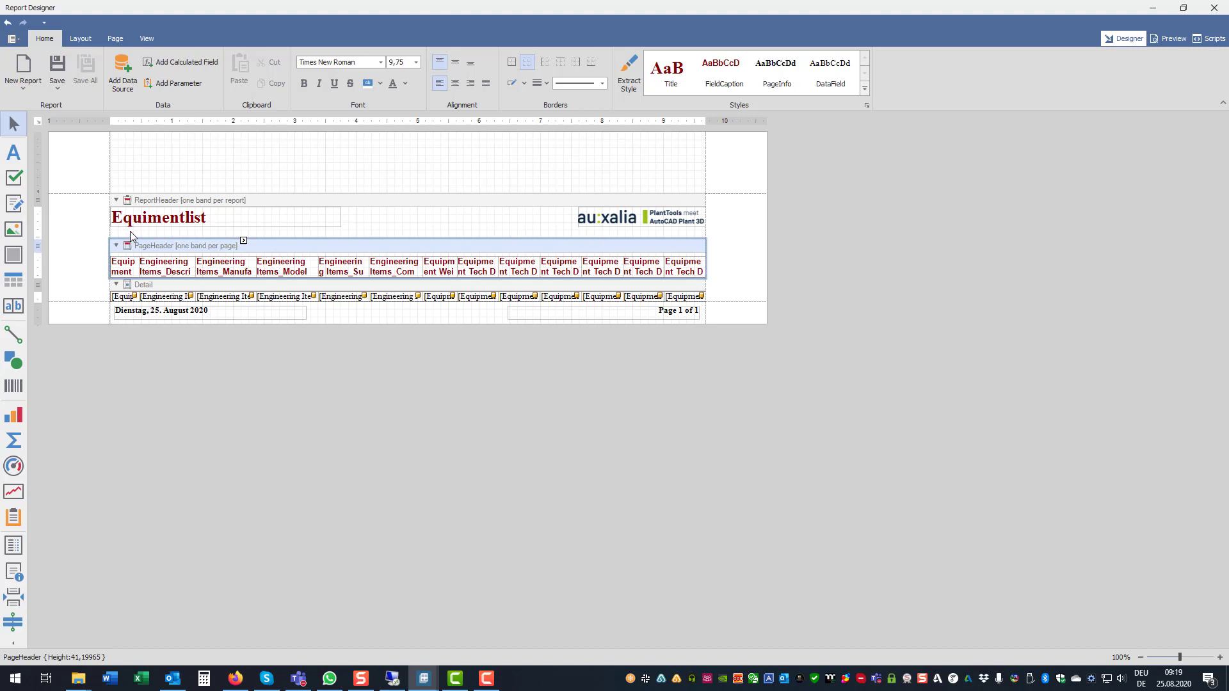
click(604, 220)
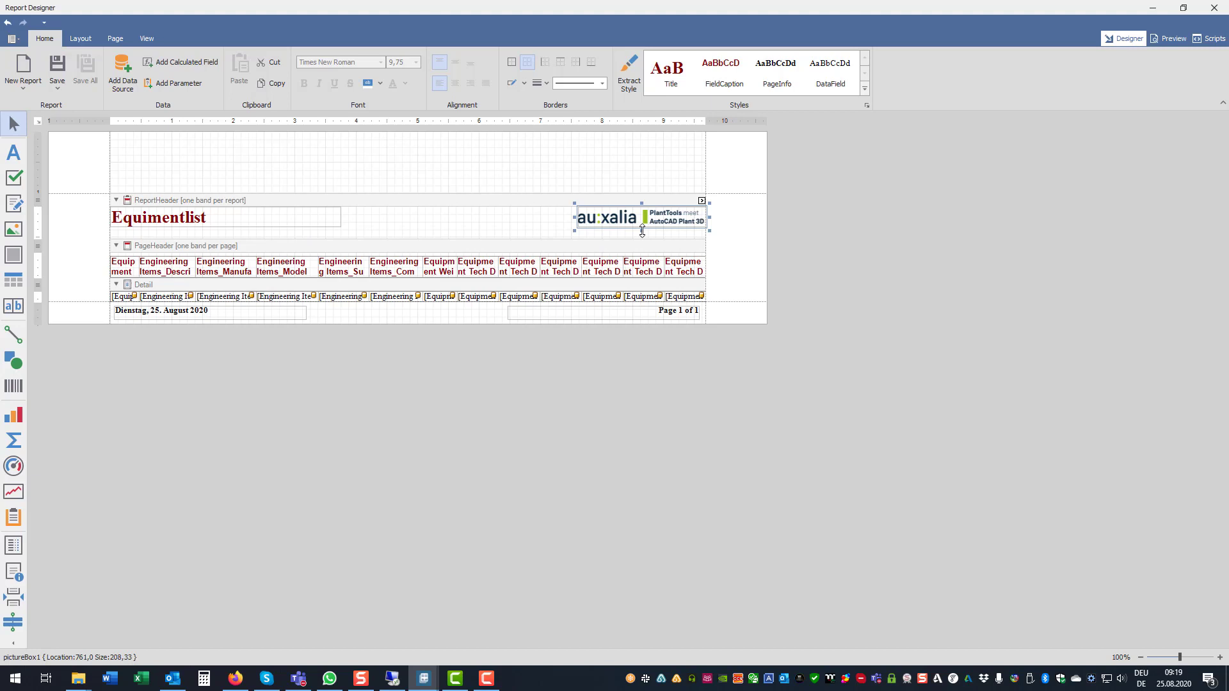
drag(642, 231, 642, 237)
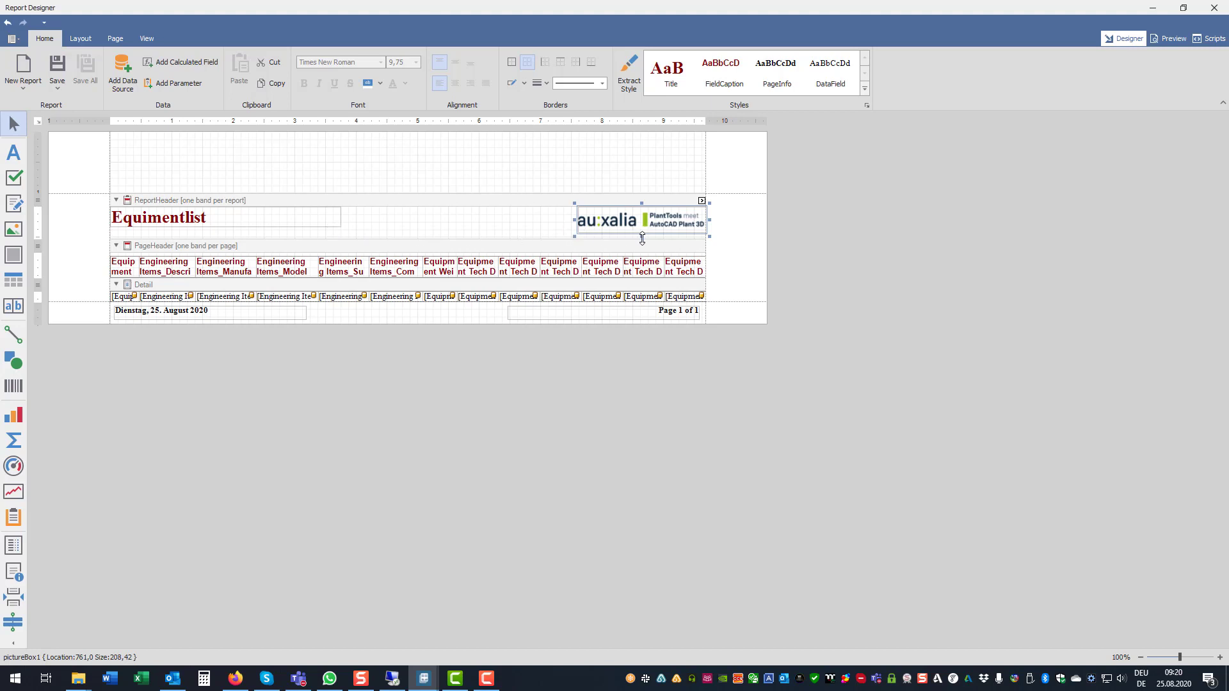
drag(644, 237, 643, 232)
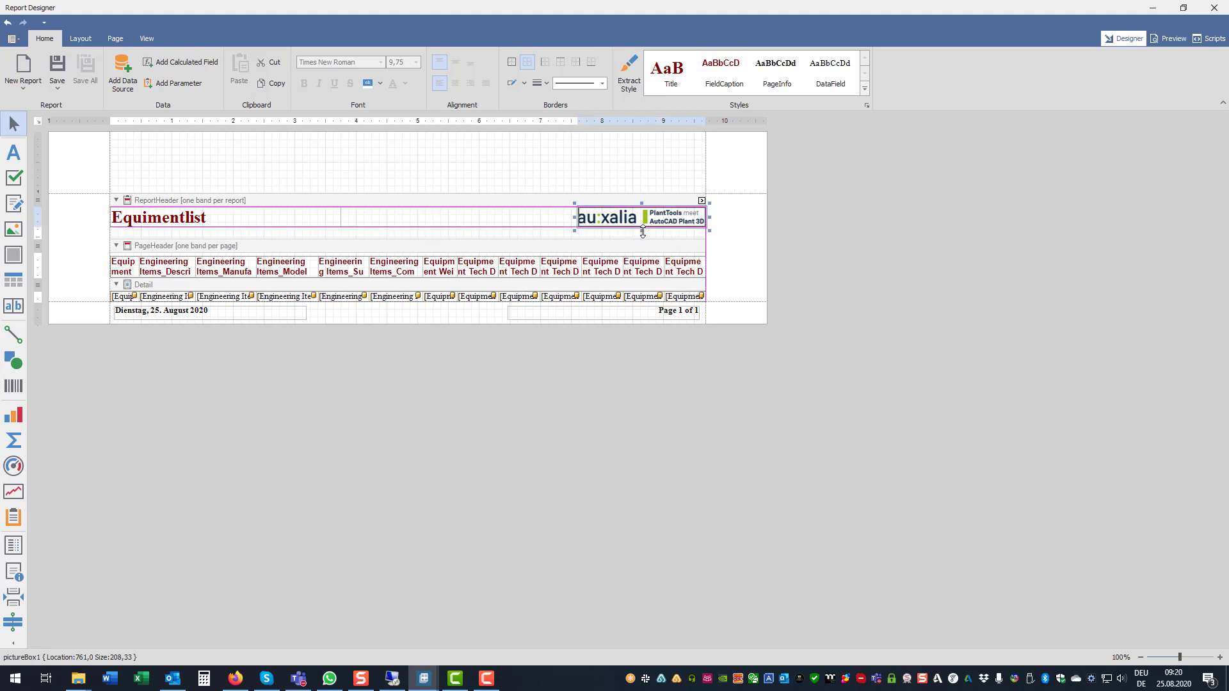
Narrow the Equimentlist title label from its right and the logo from its left
click(337, 248)
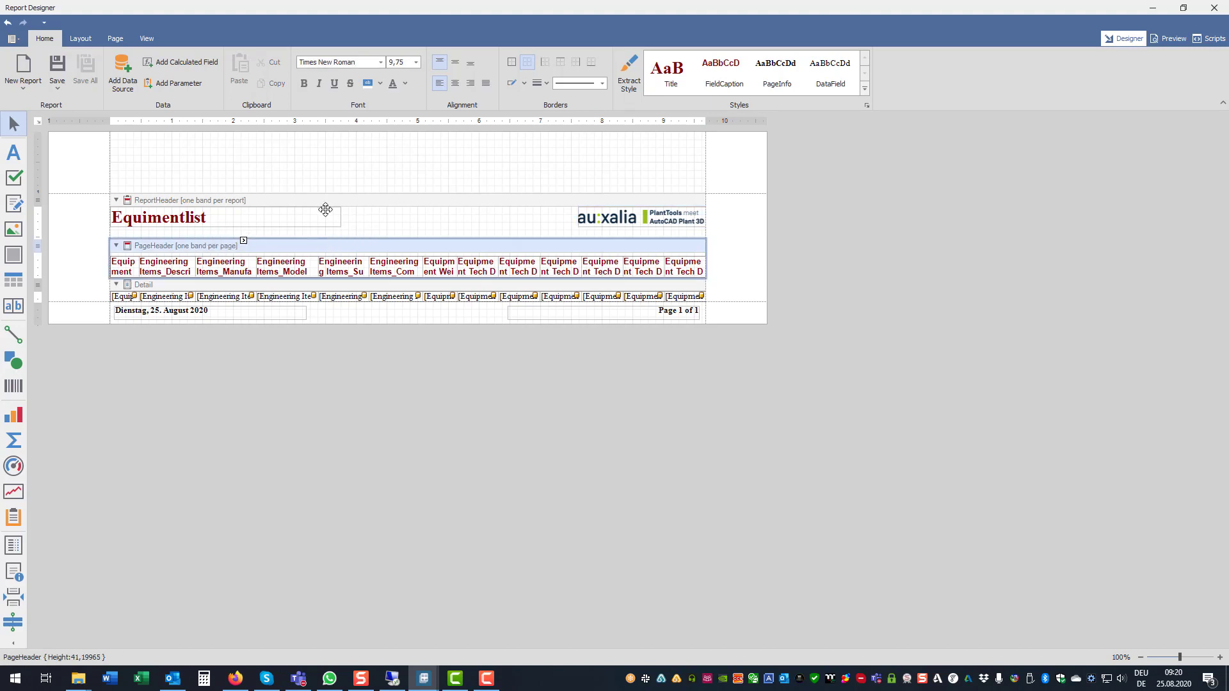
click(326, 212)
drag(342, 218, 326, 217)
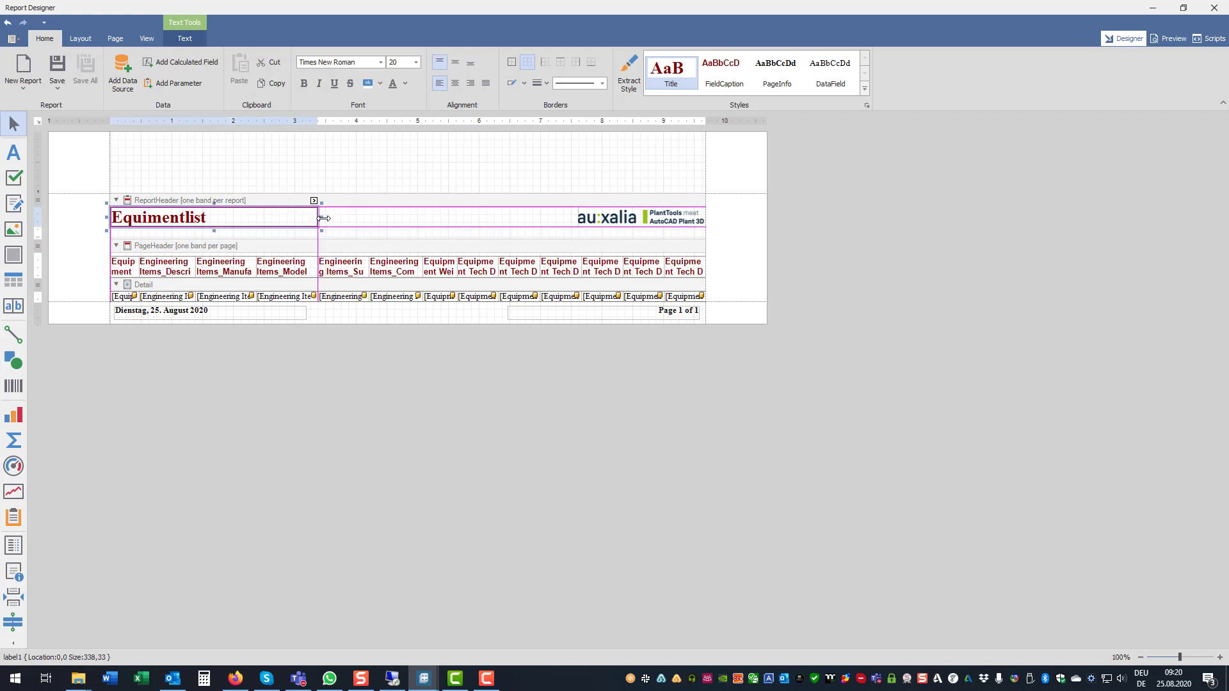
drag(324, 218, 320, 222)
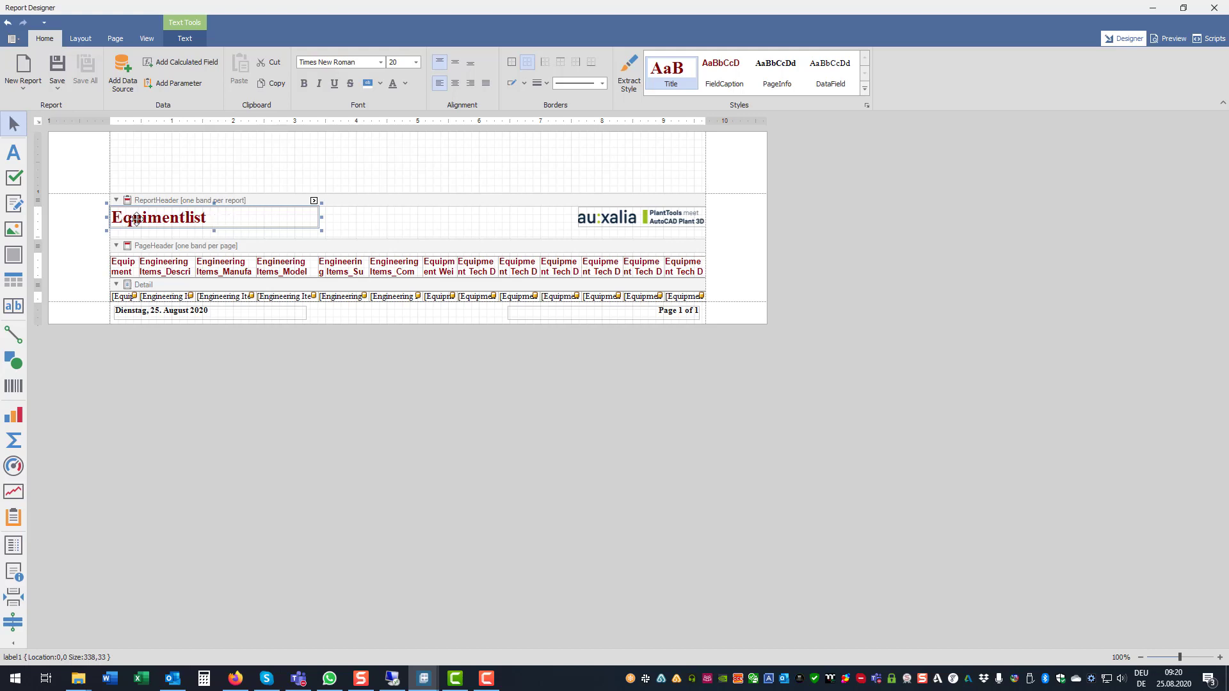
click(612, 220)
drag(572, 219, 577, 219)
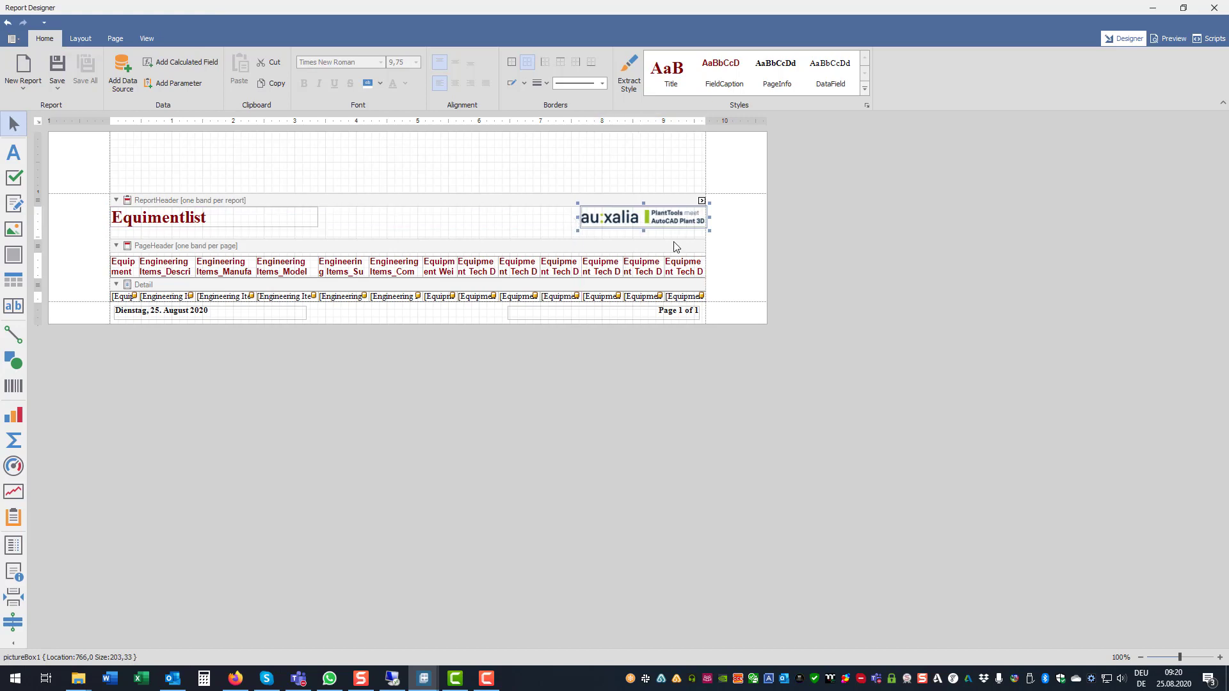
Shorten the Page 1 of 1 and date footer fields and shrink the bottom margin to about 23
click(657, 313)
drag(658, 317, 658, 309)
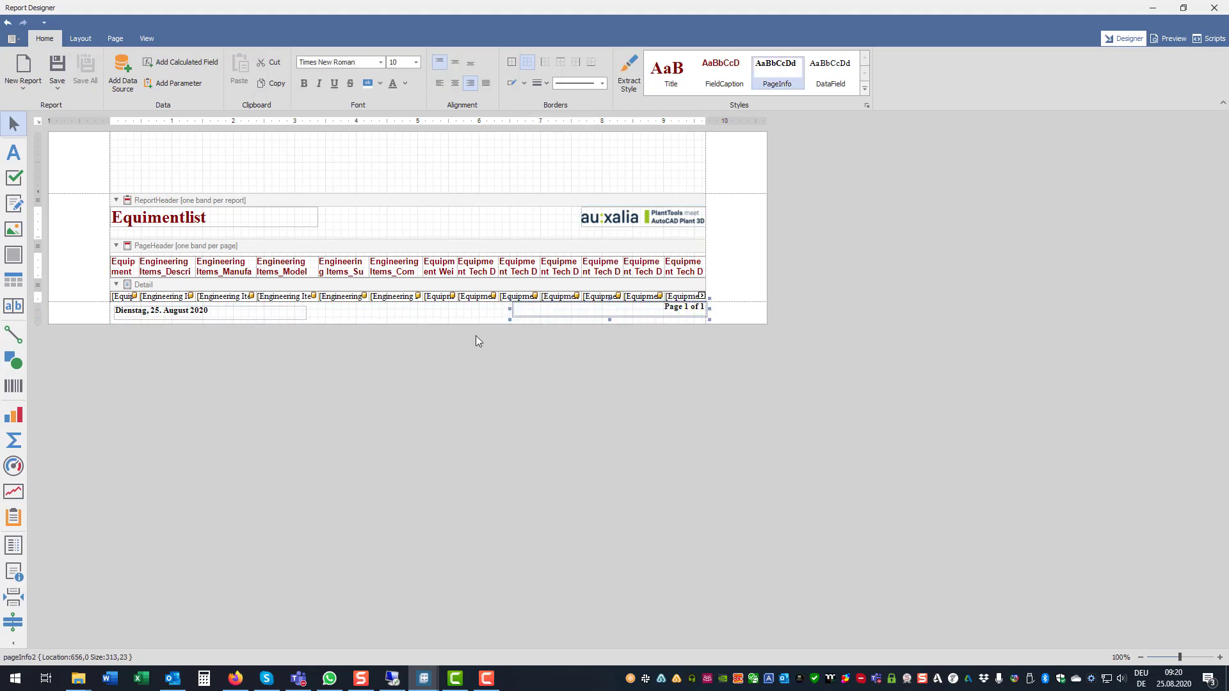
click(188, 313)
drag(210, 321, 210, 314)
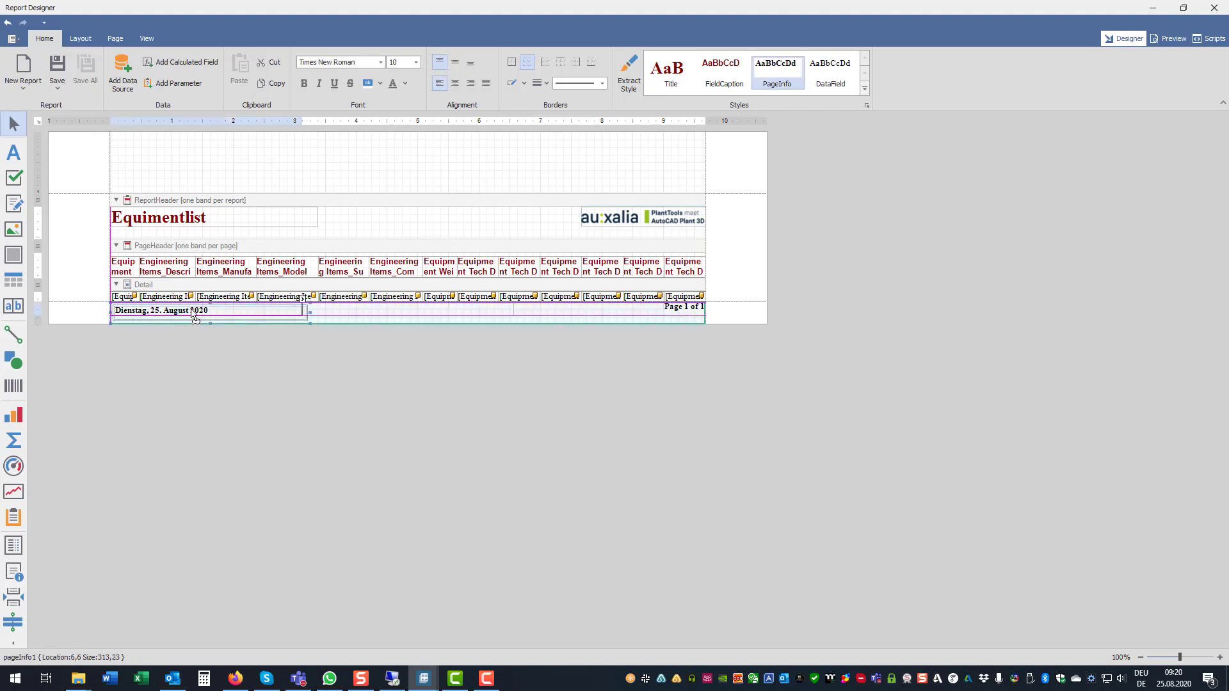
click(360, 326)
drag(359, 321, 360, 310)
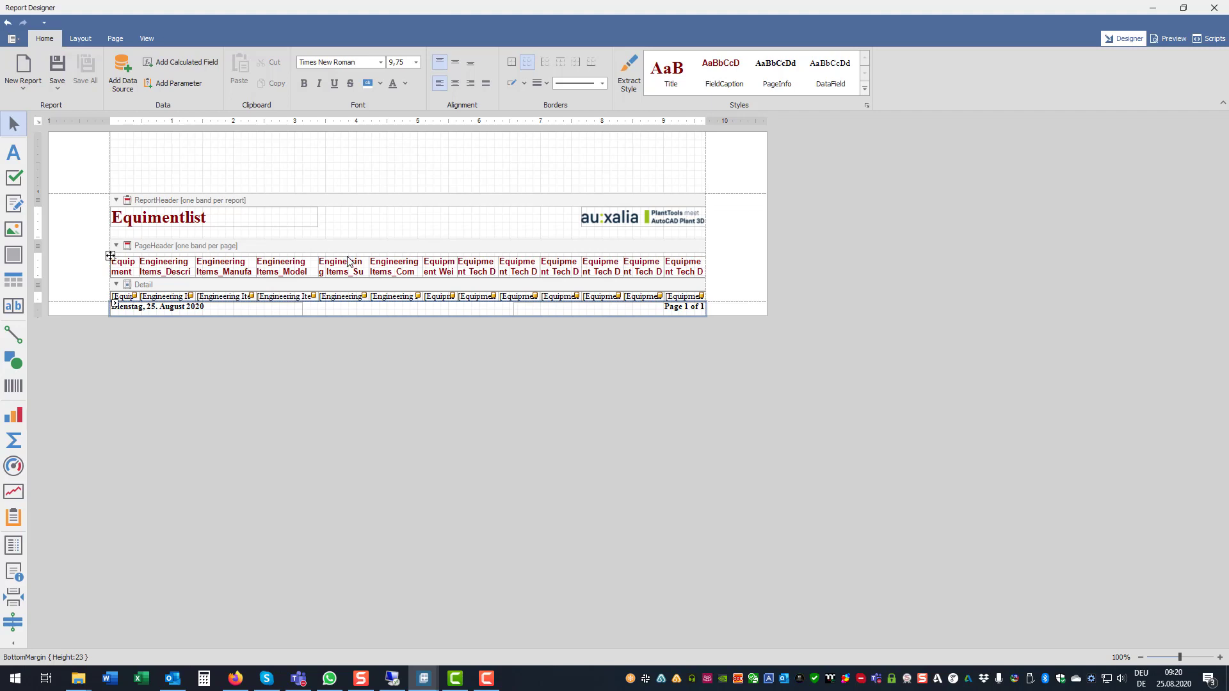
click(349, 262)
Move the table1 column headings up to location 0,0 in the PageHeader band
click(101, 274)
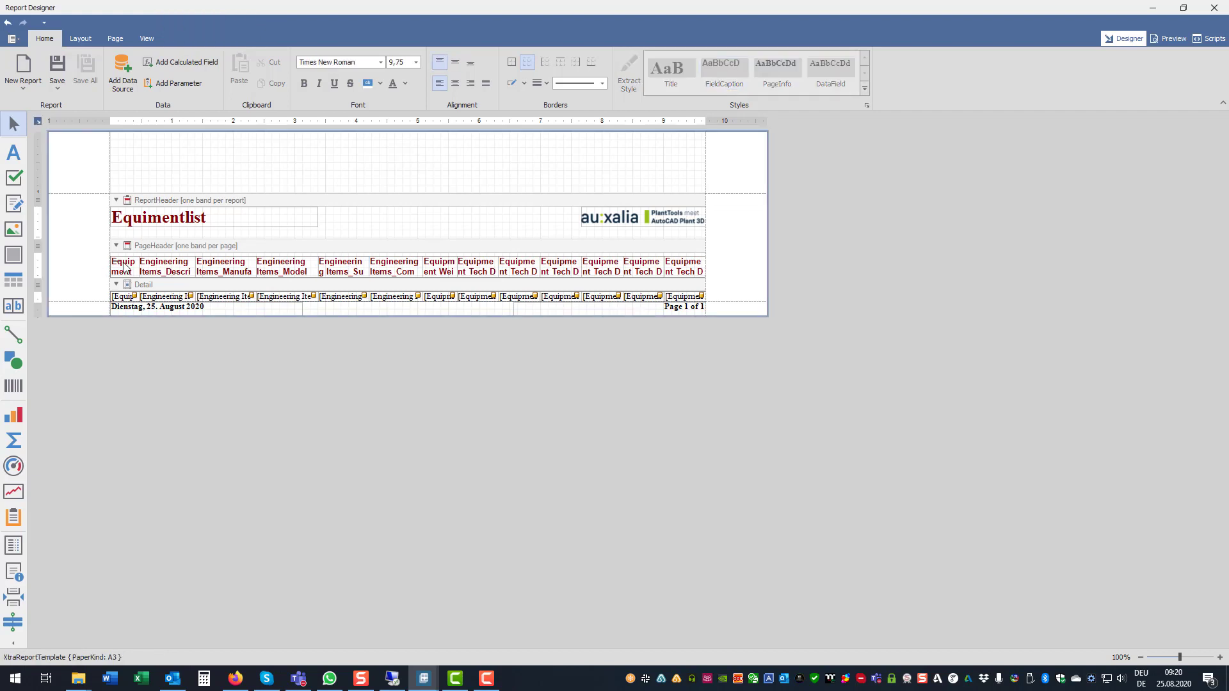
click(107, 273)
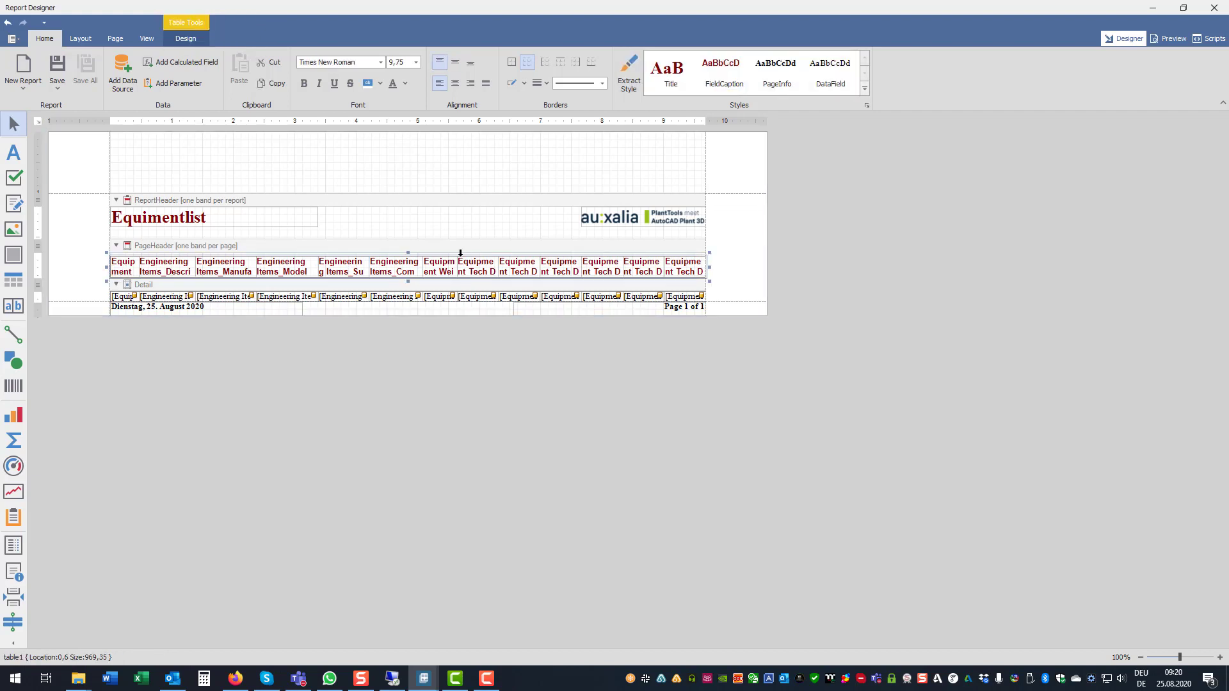
drag(410, 254, 412, 246)
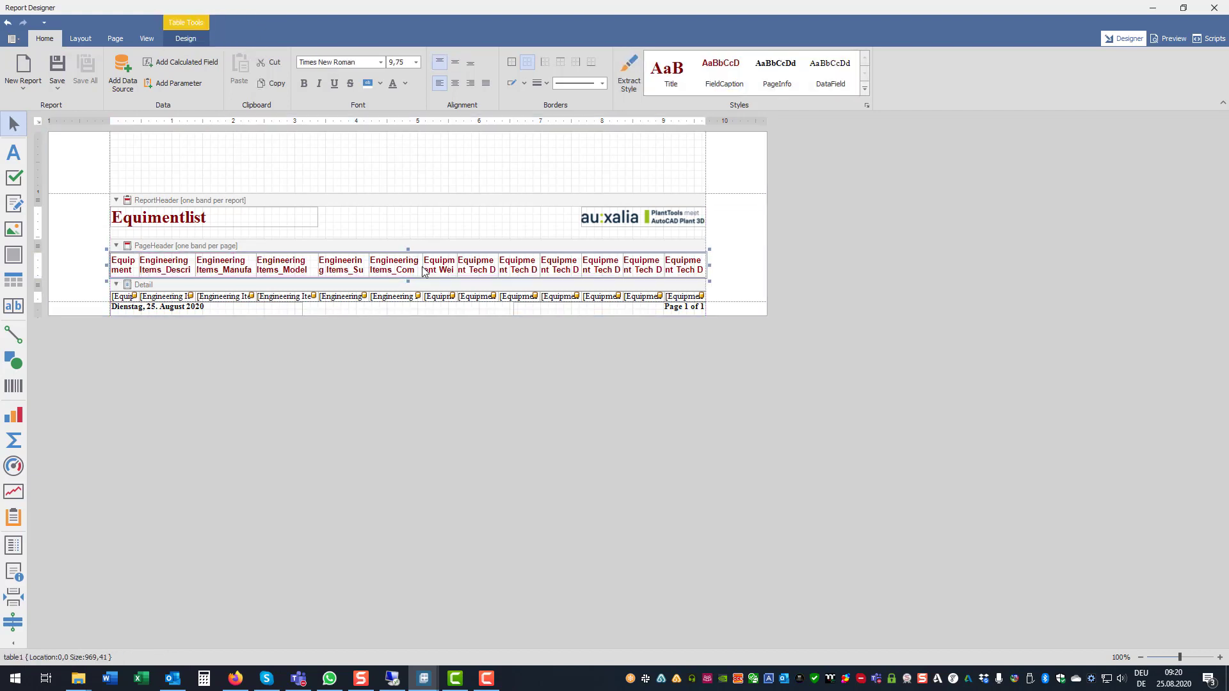
click(416, 247)
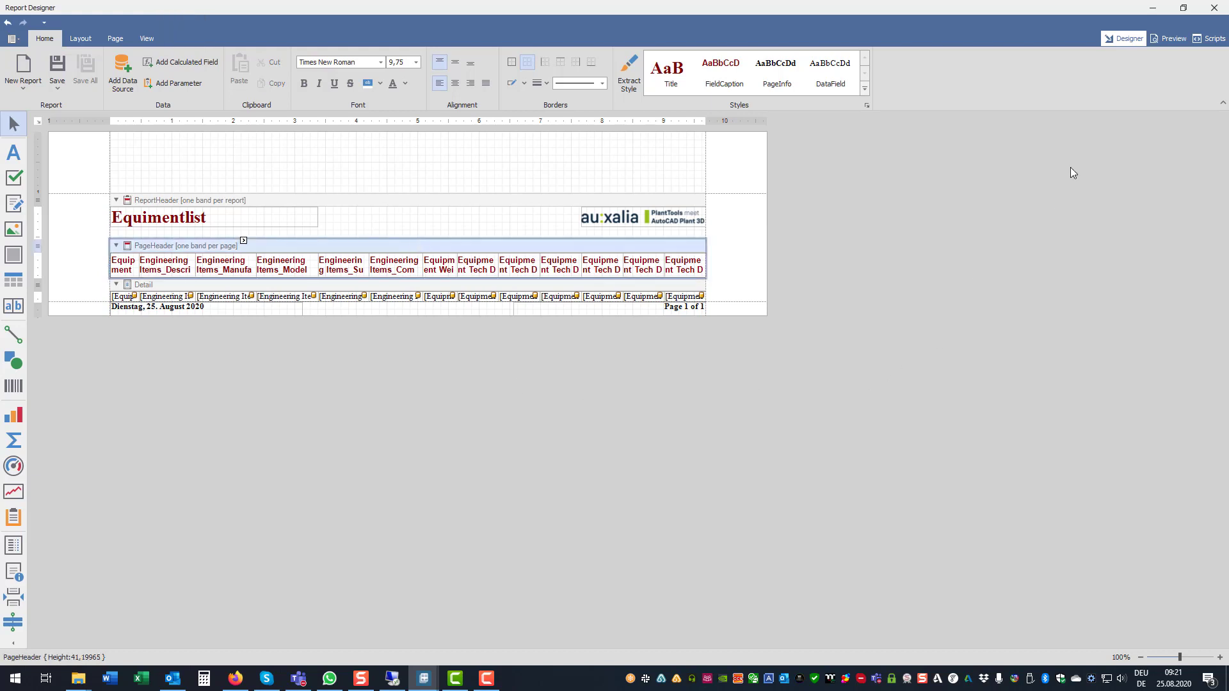
Preview the report with data, save the layout changes and close Report Configuration
click(1168, 39)
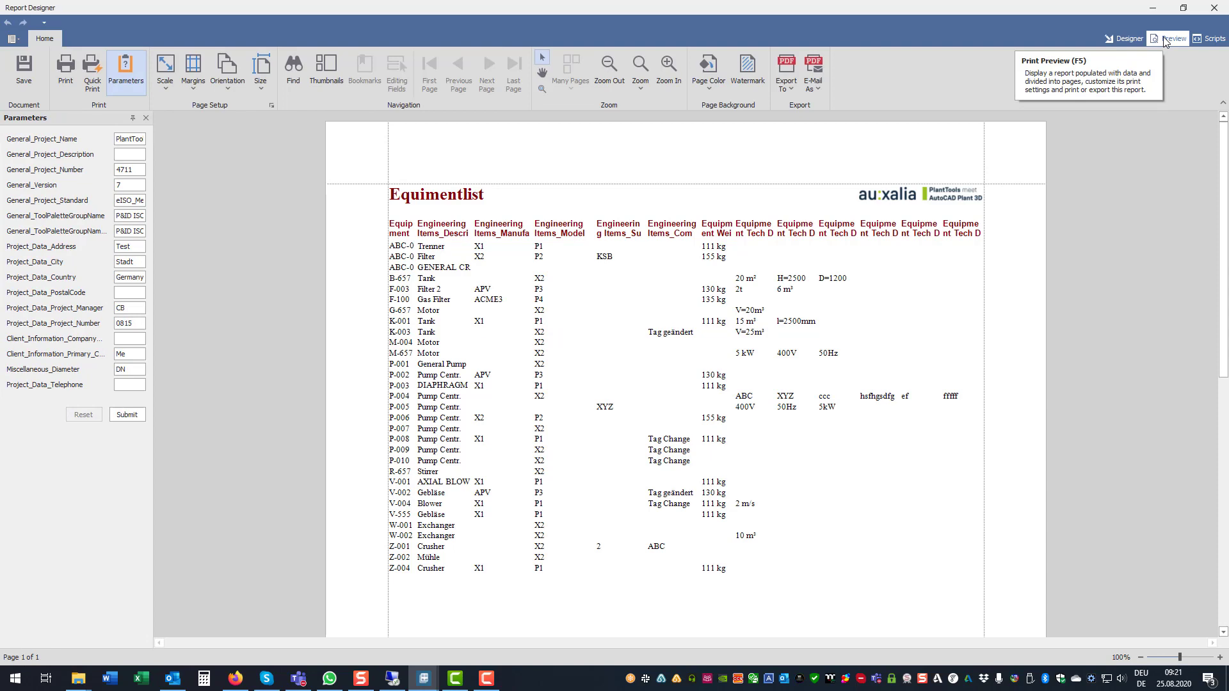
click(1215, 10)
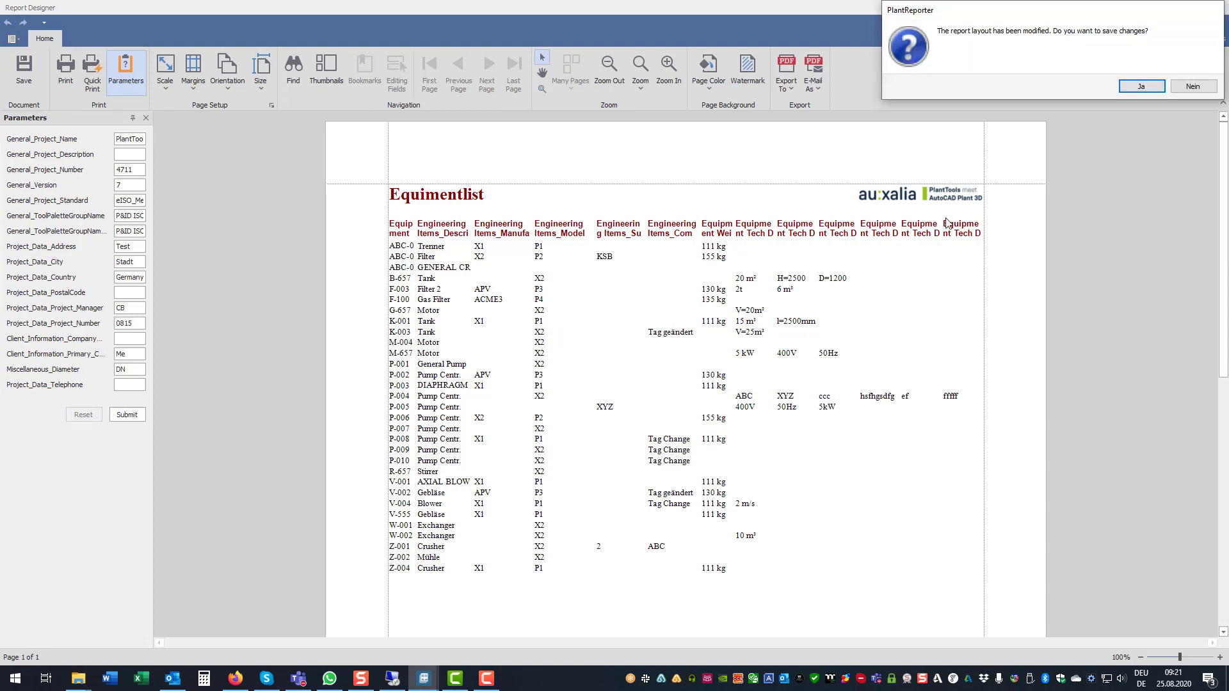
click(1142, 88)
click(546, 485)
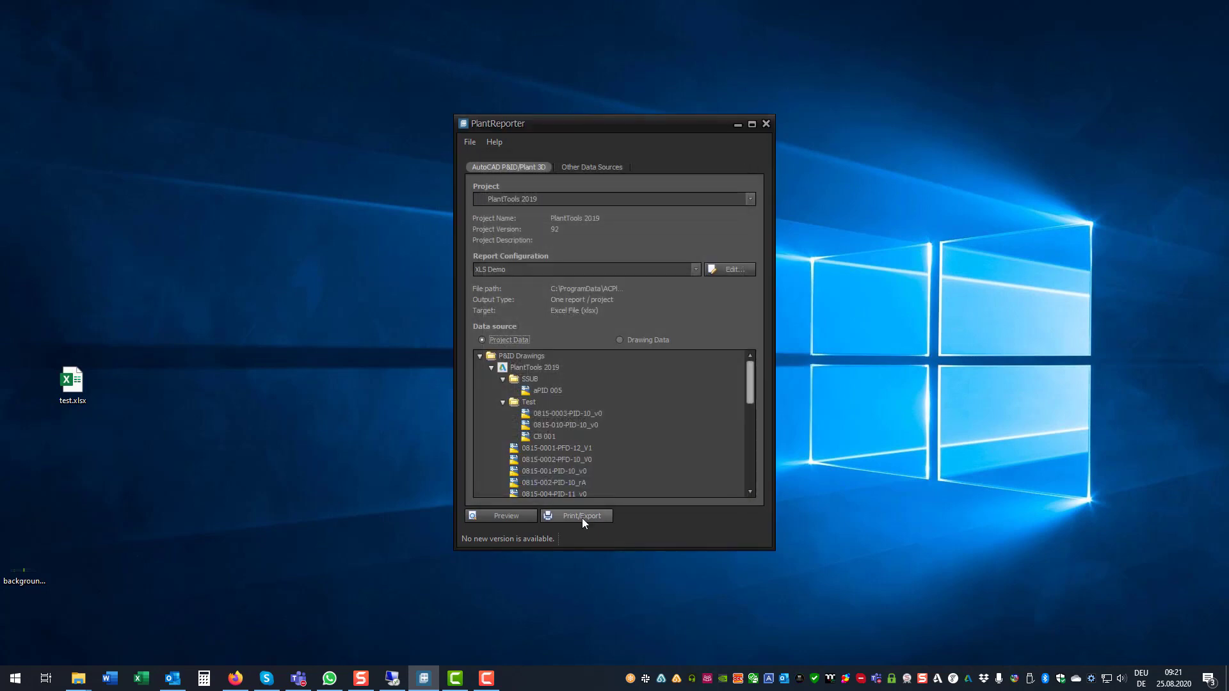
Export the equipment report and open the resulting test.xlsx in Excel
click(585, 515)
click(669, 546)
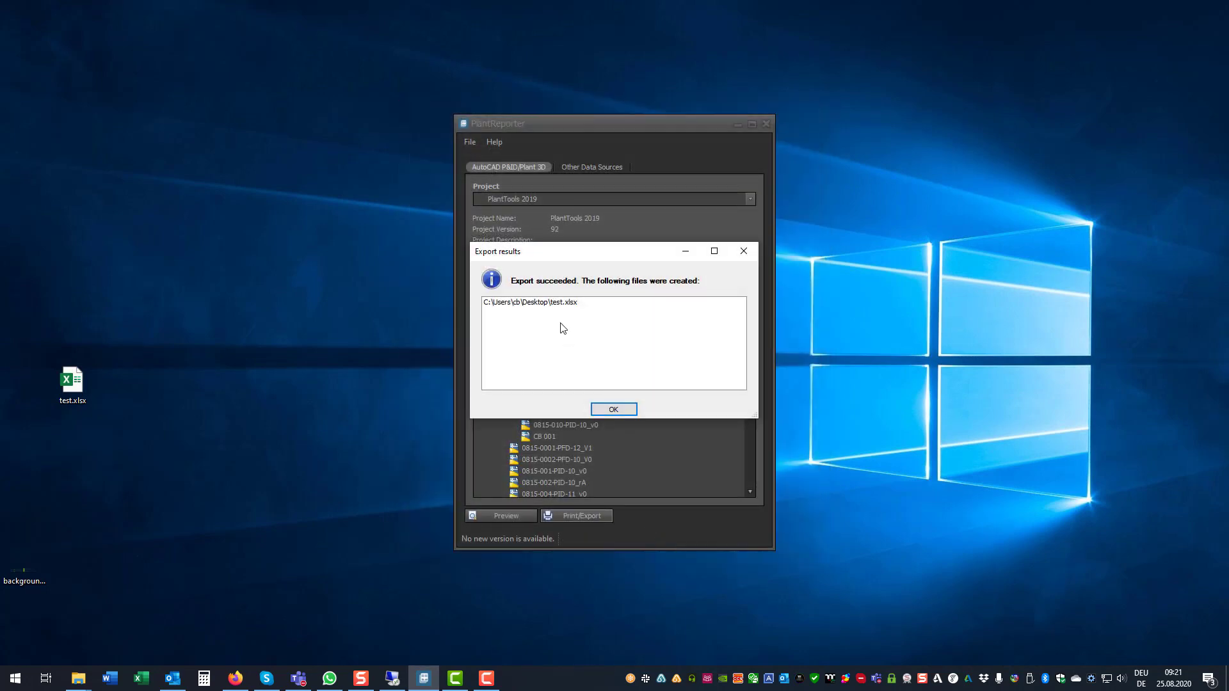
click(563, 303)
double_click(562, 303)
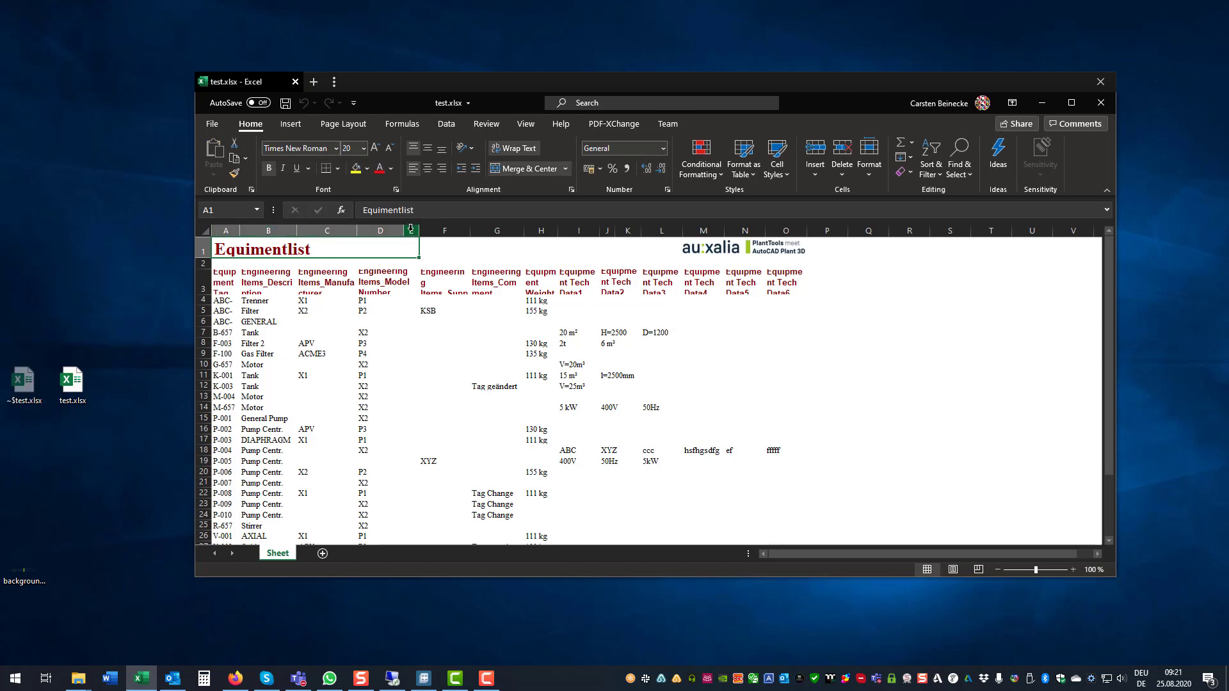
scroll(418, 308, down, 4)
scroll(418, 346, down, 3)
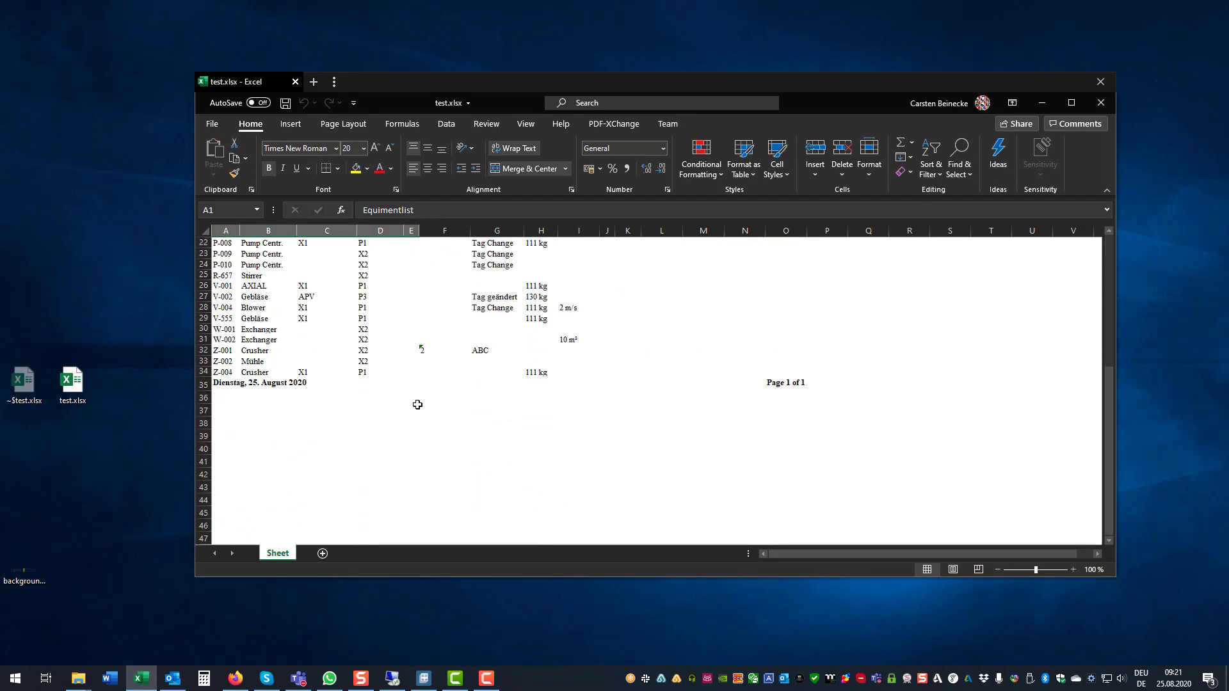
Inspect the date in A35 and Page 1 of 1 in K35, then close test.xlsx and Excel
click(291, 383)
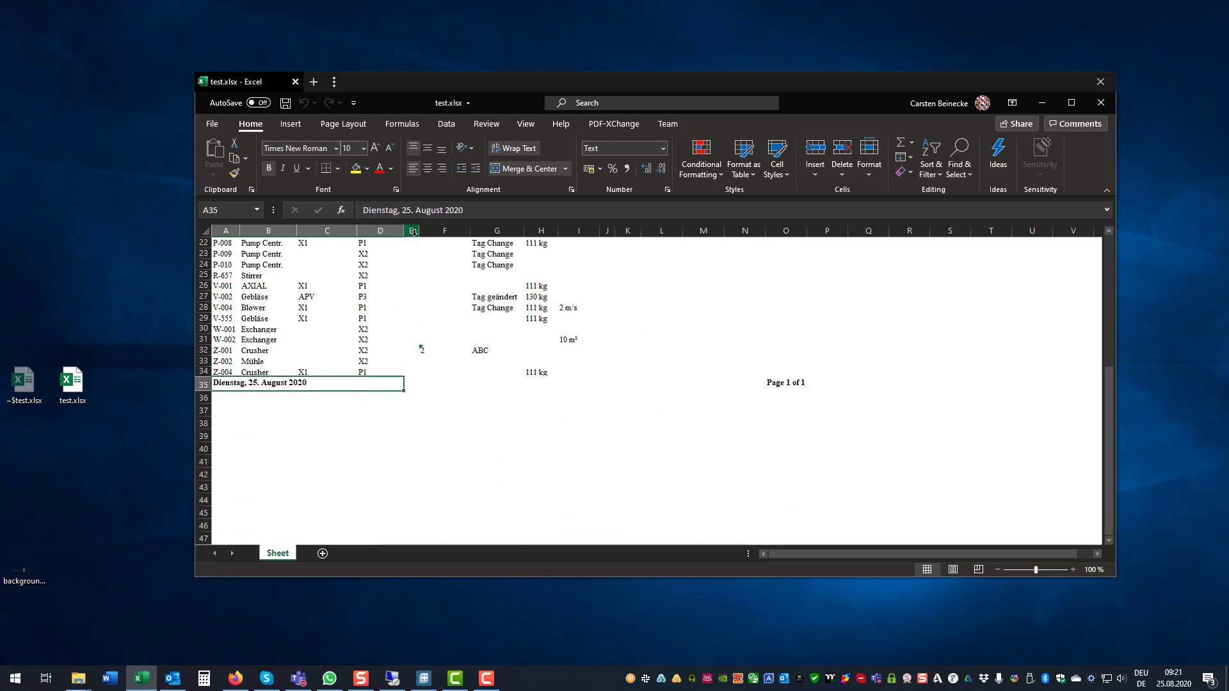
scroll(763, 410, up, 3)
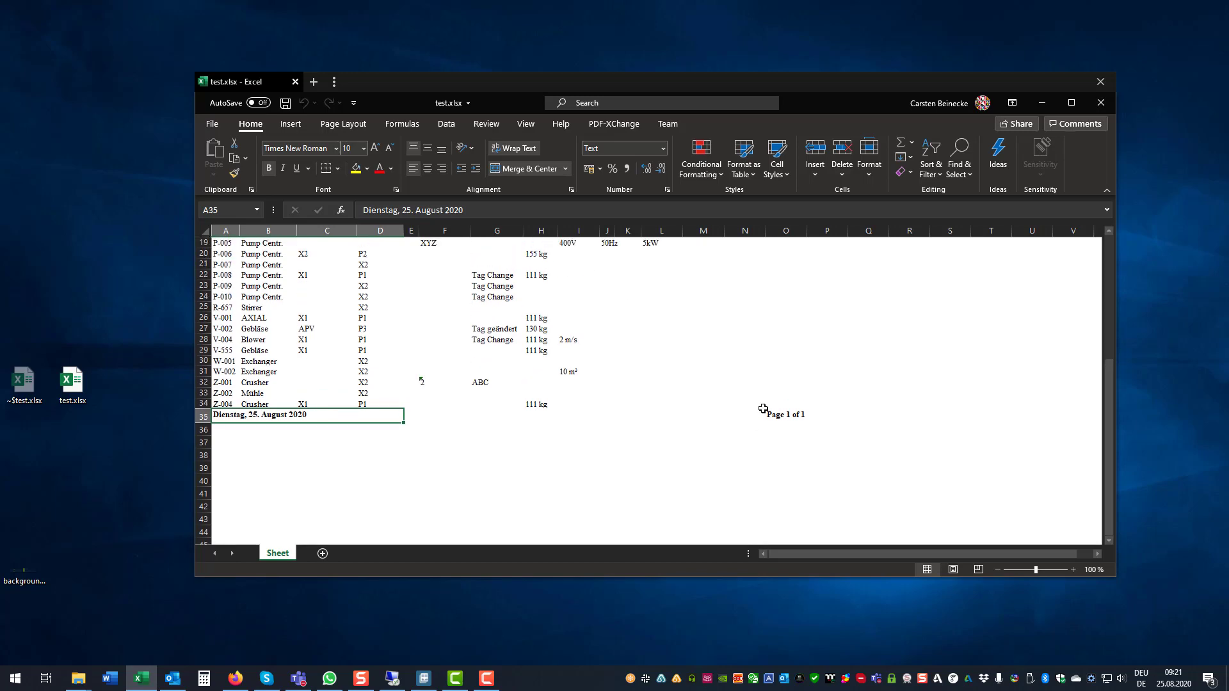
click(763, 410)
scroll(835, 383, up, 1)
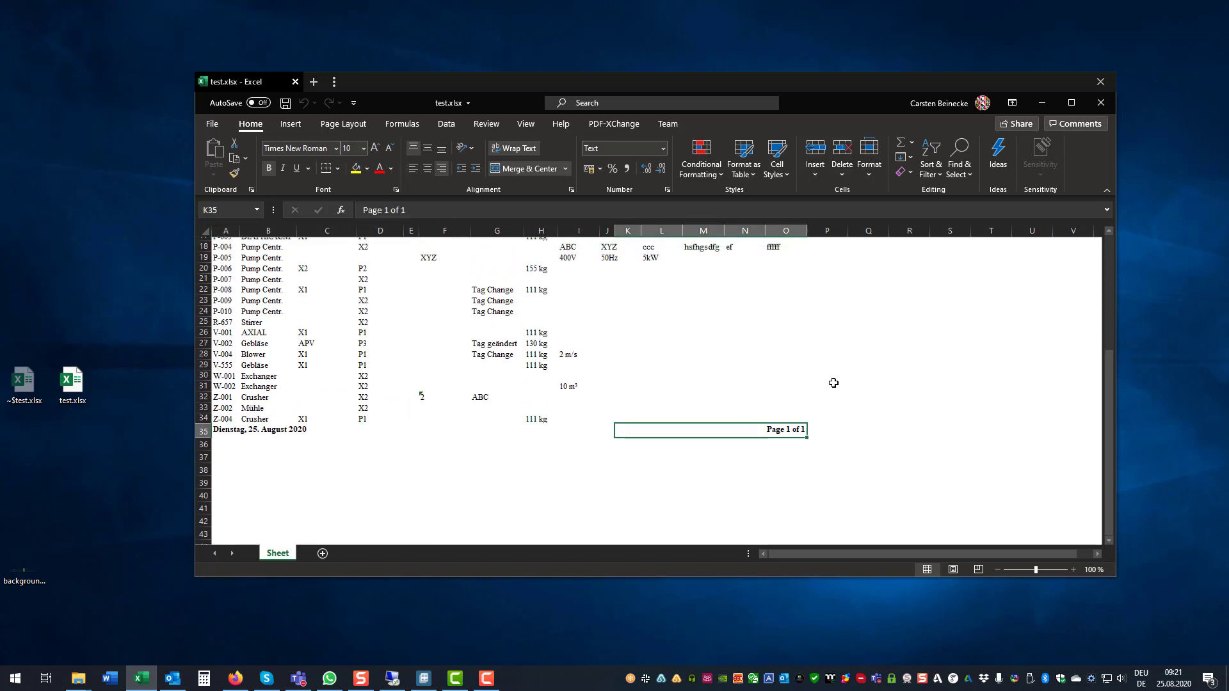
scroll(834, 383, up, 10)
scroll(589, 395, up, 8)
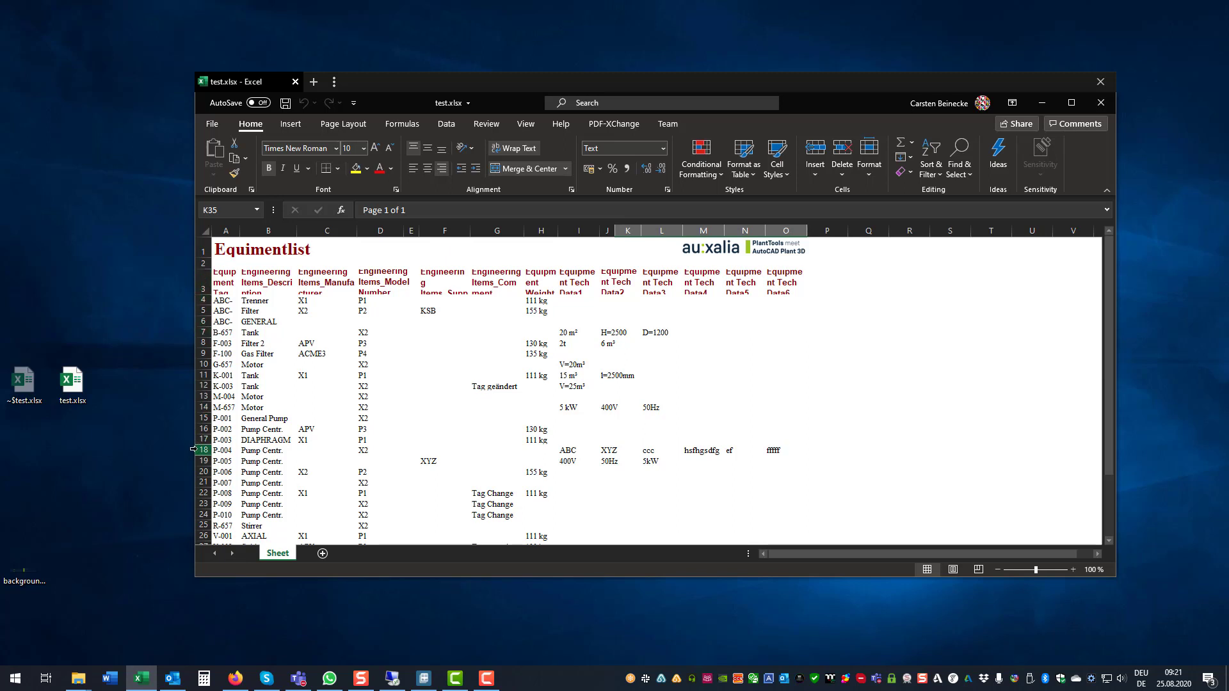
scroll(201, 450, down, 5)
scroll(202, 451, down, 2)
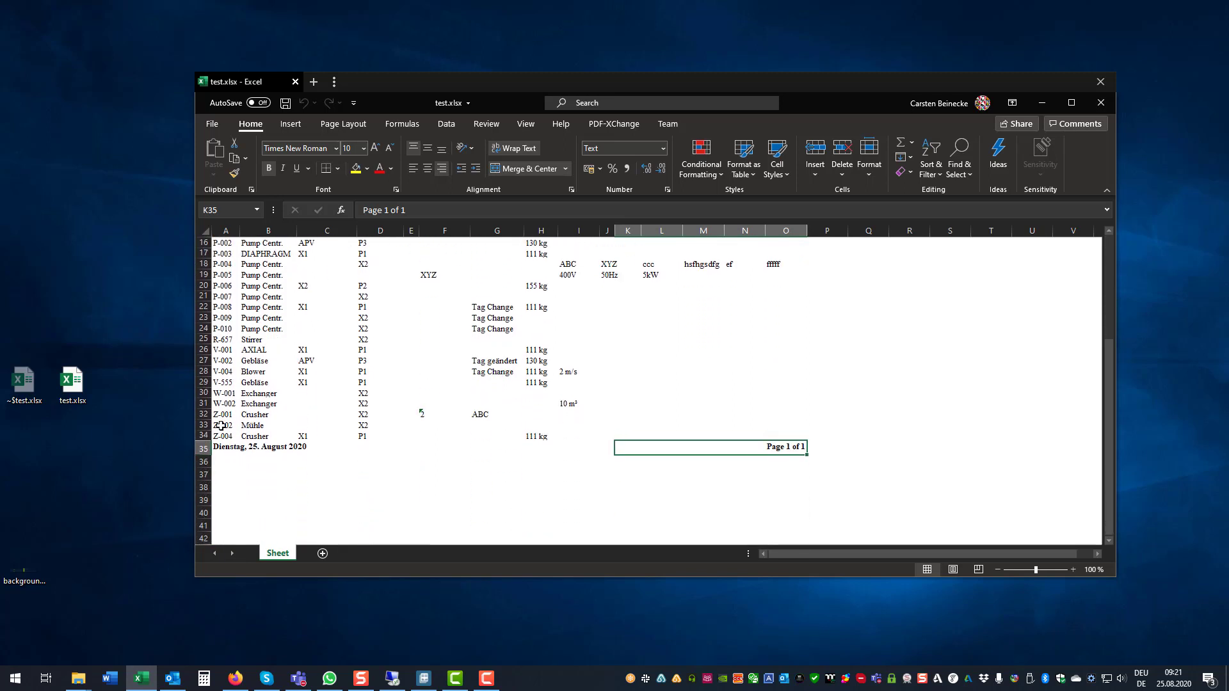
click(1100, 81)
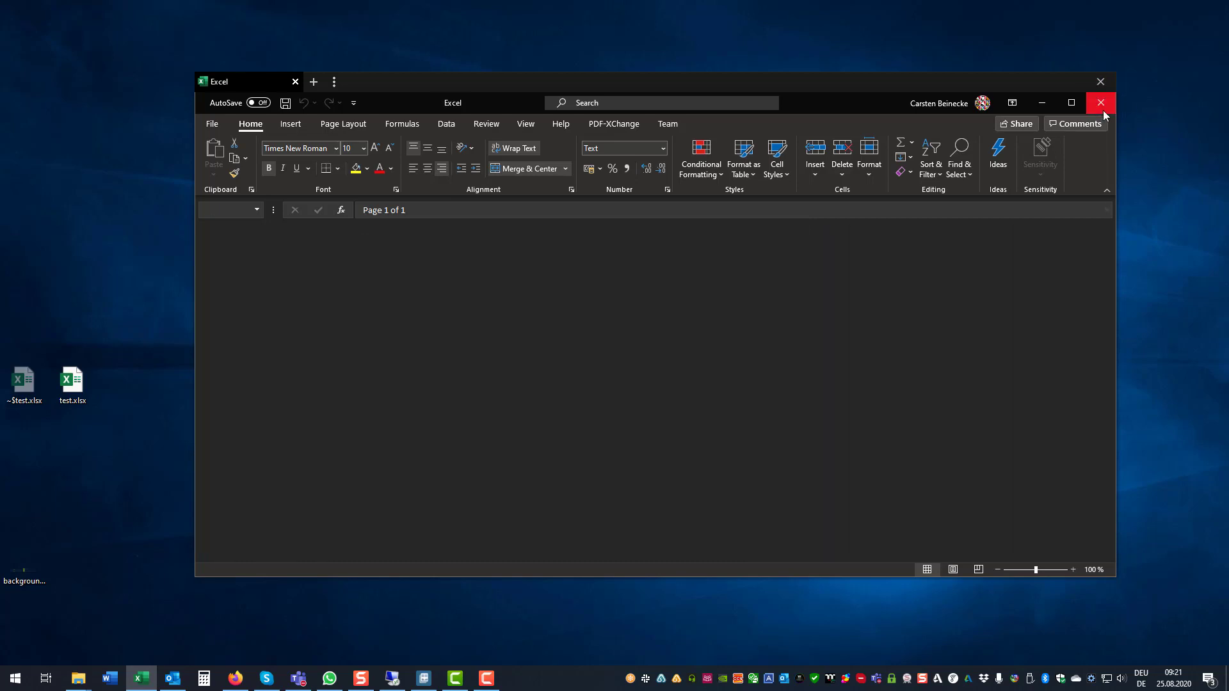
click(1100, 103)
Reopen the layout and narrow the Page 1 of 1 footer field from its left side
click(613, 410)
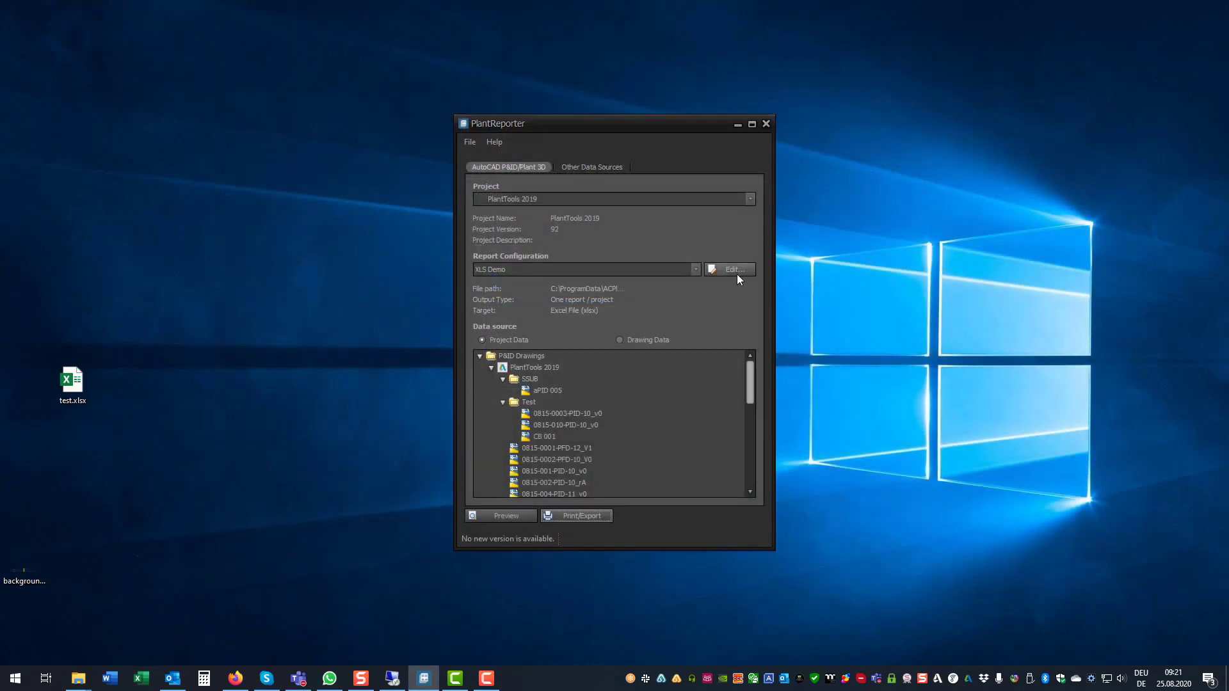
click(736, 270)
click(648, 263)
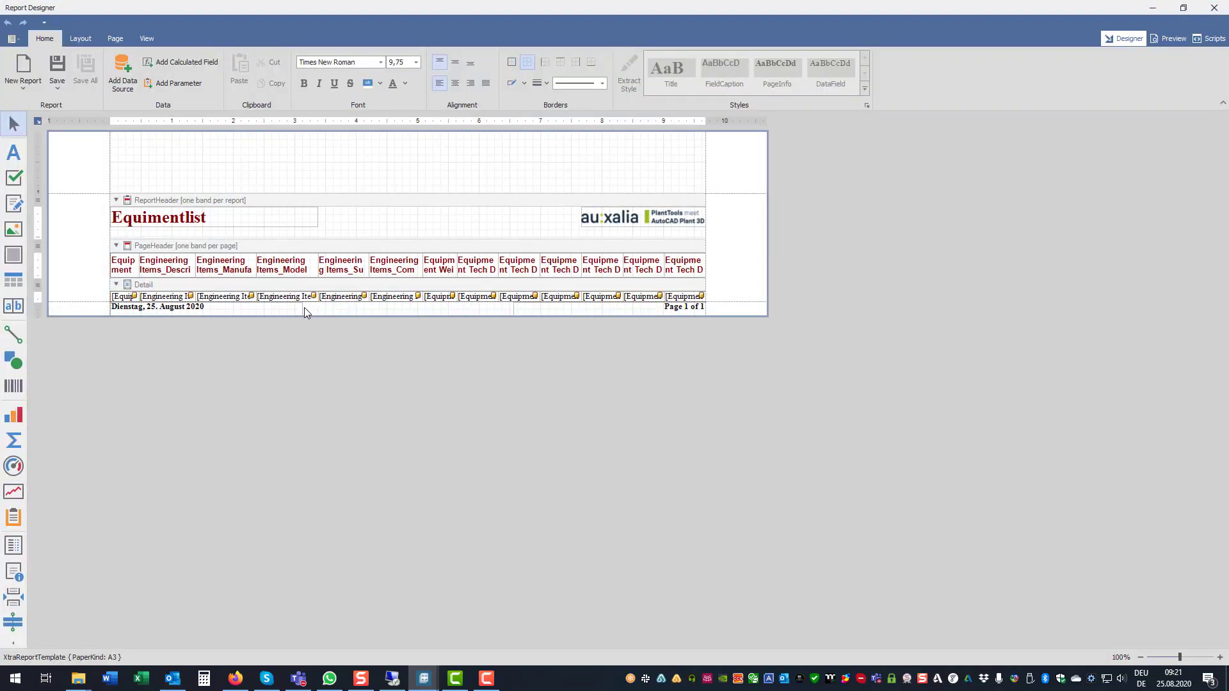
click(308, 308)
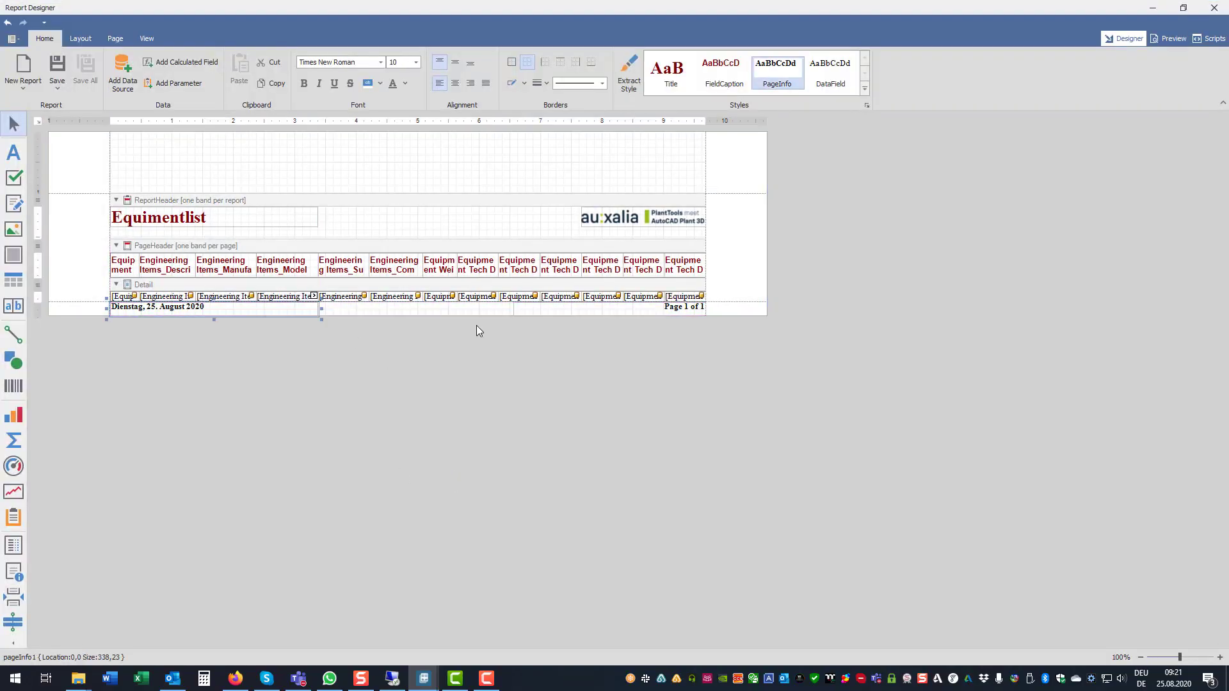
click(586, 310)
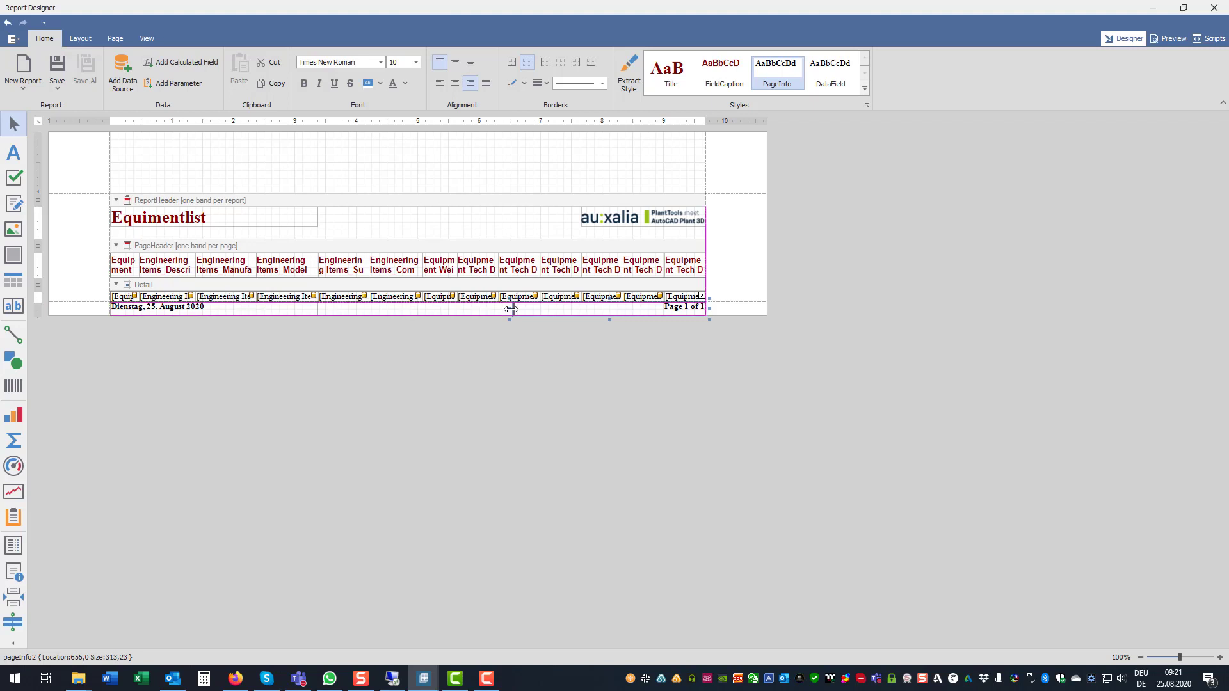
drag(511, 309, 581, 313)
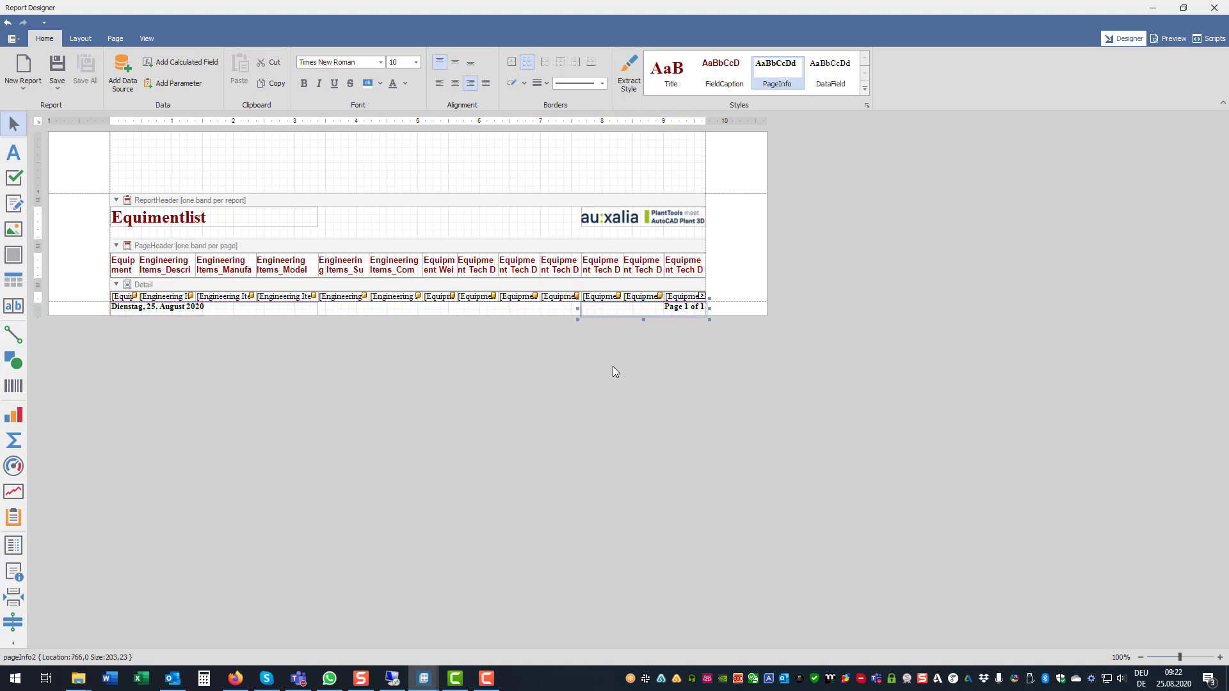
click(889, 365)
Save the layout, export without versioning, and open the new test.xlsx
click(1213, 10)
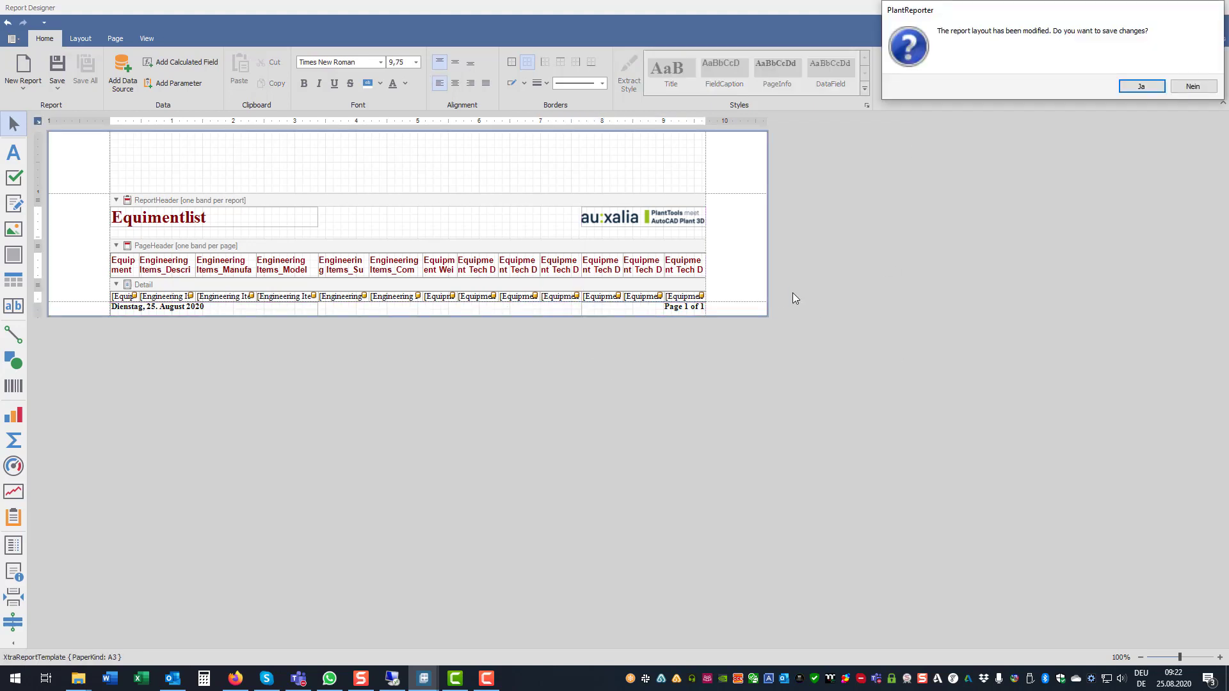
click(1143, 90)
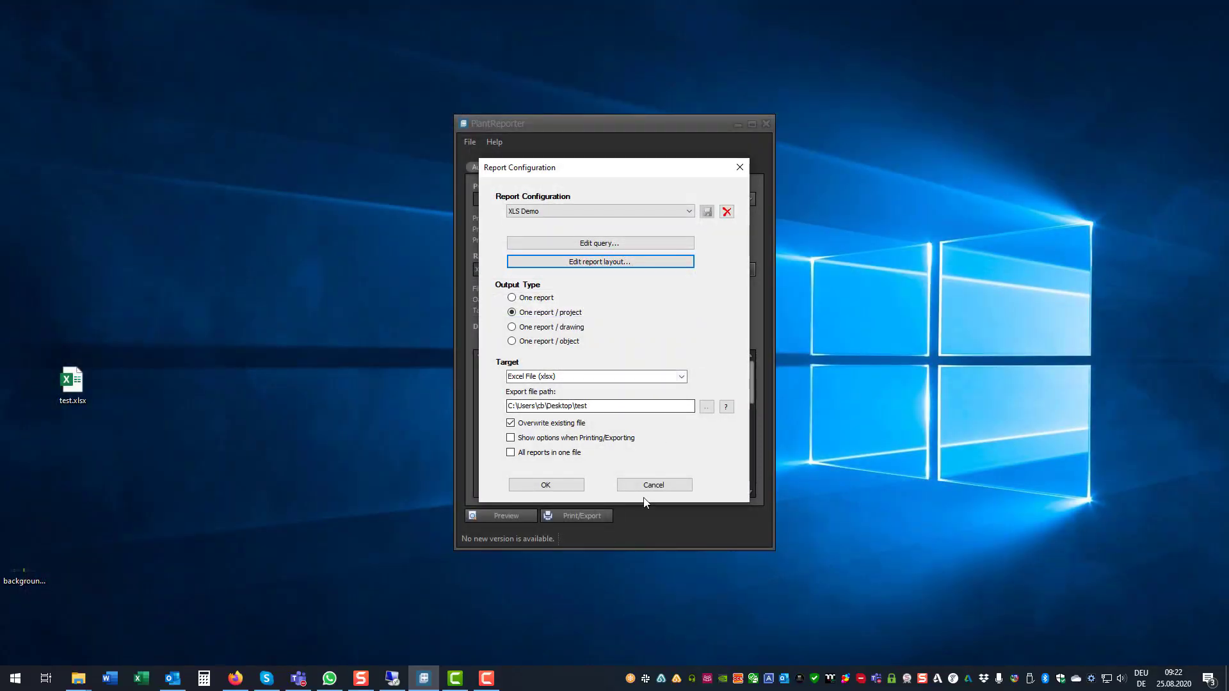
click(545, 486)
click(574, 515)
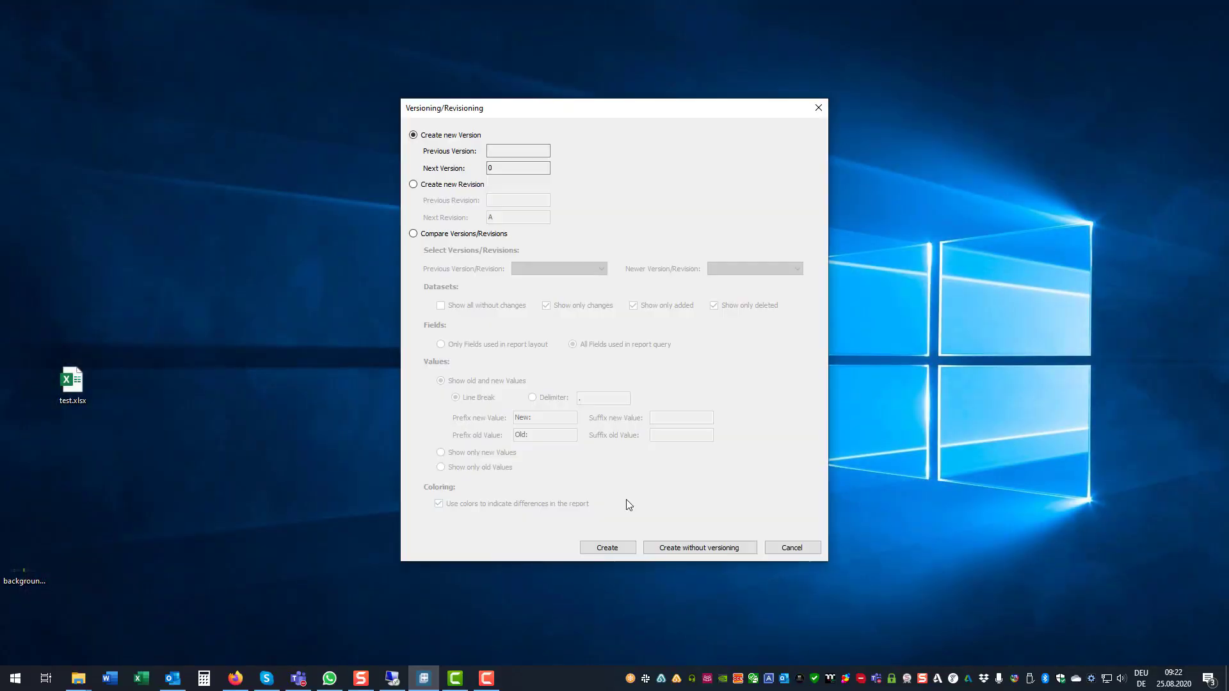
click(680, 549)
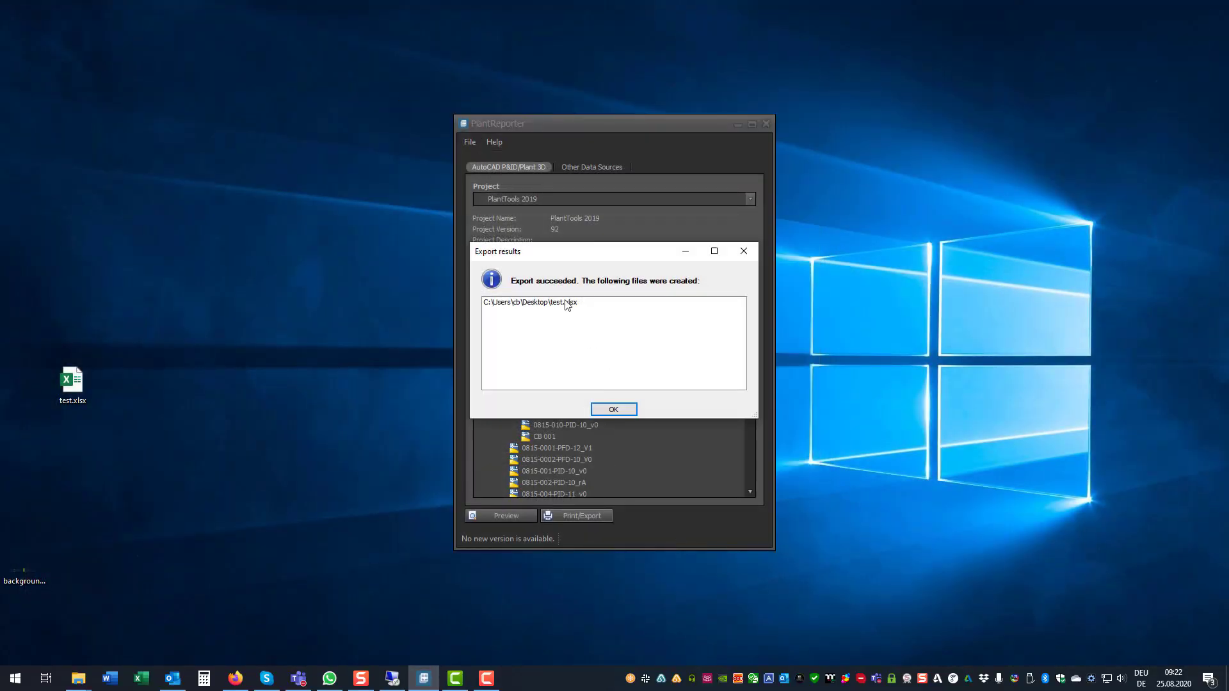
double_click(567, 303)
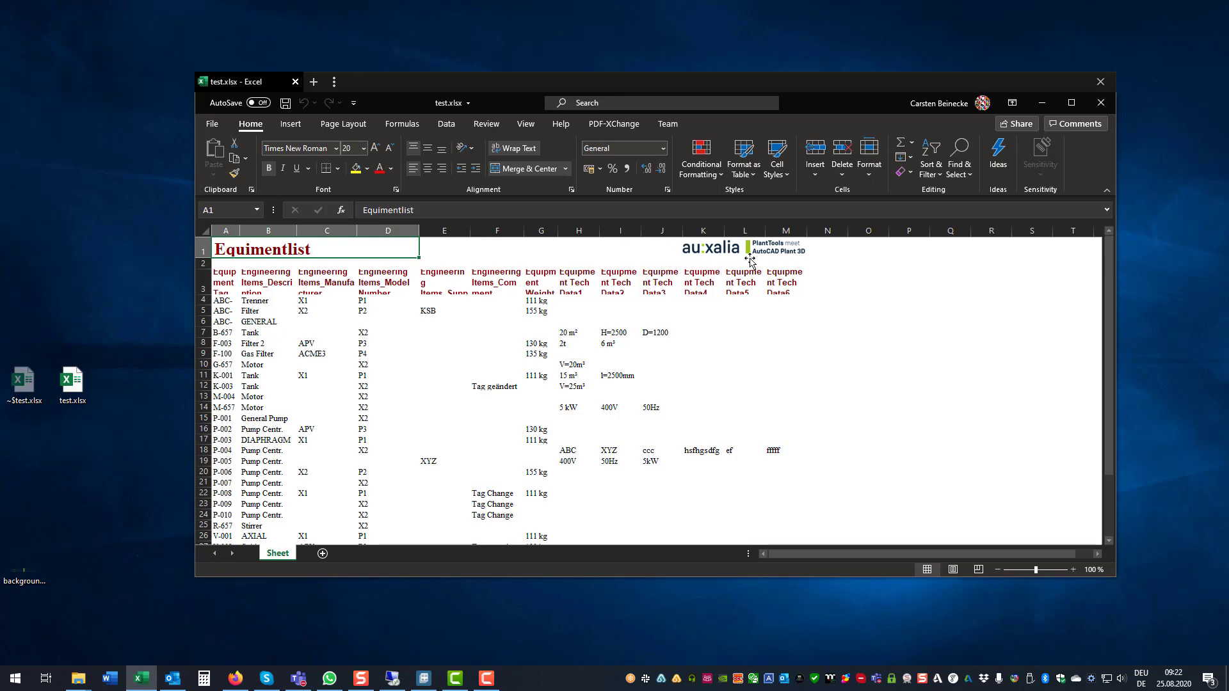
scroll(758, 309, down, 2)
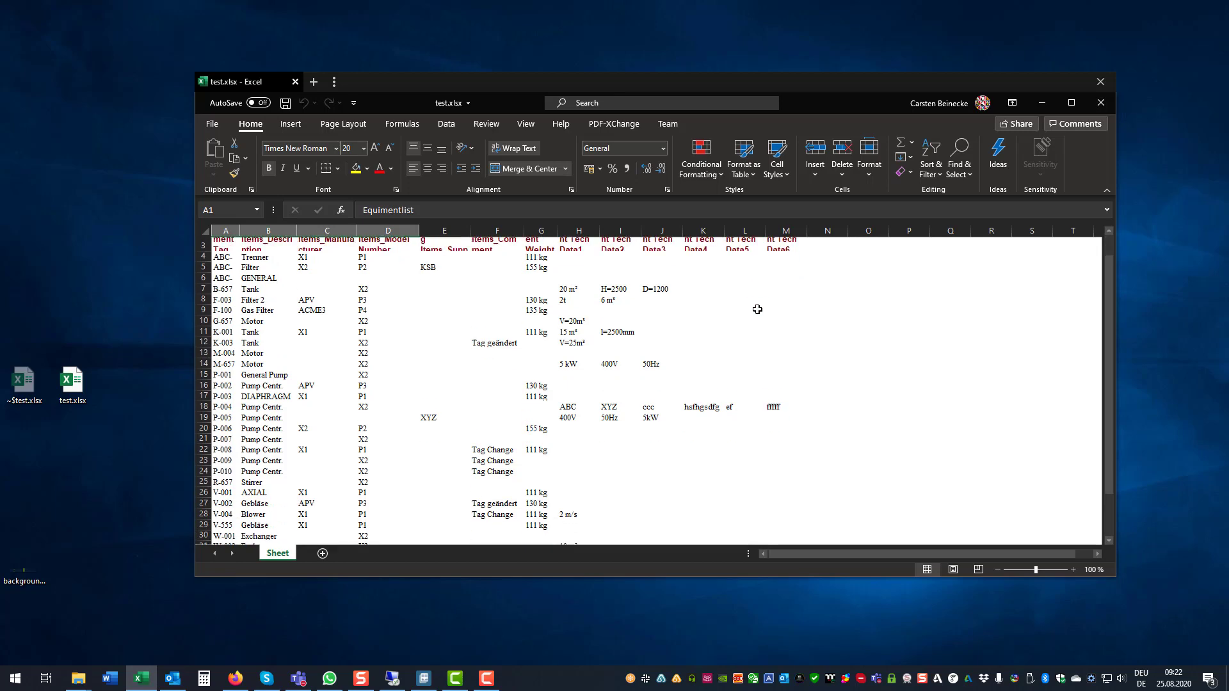
scroll(757, 309, down, 2)
scroll(757, 311, up, 4)
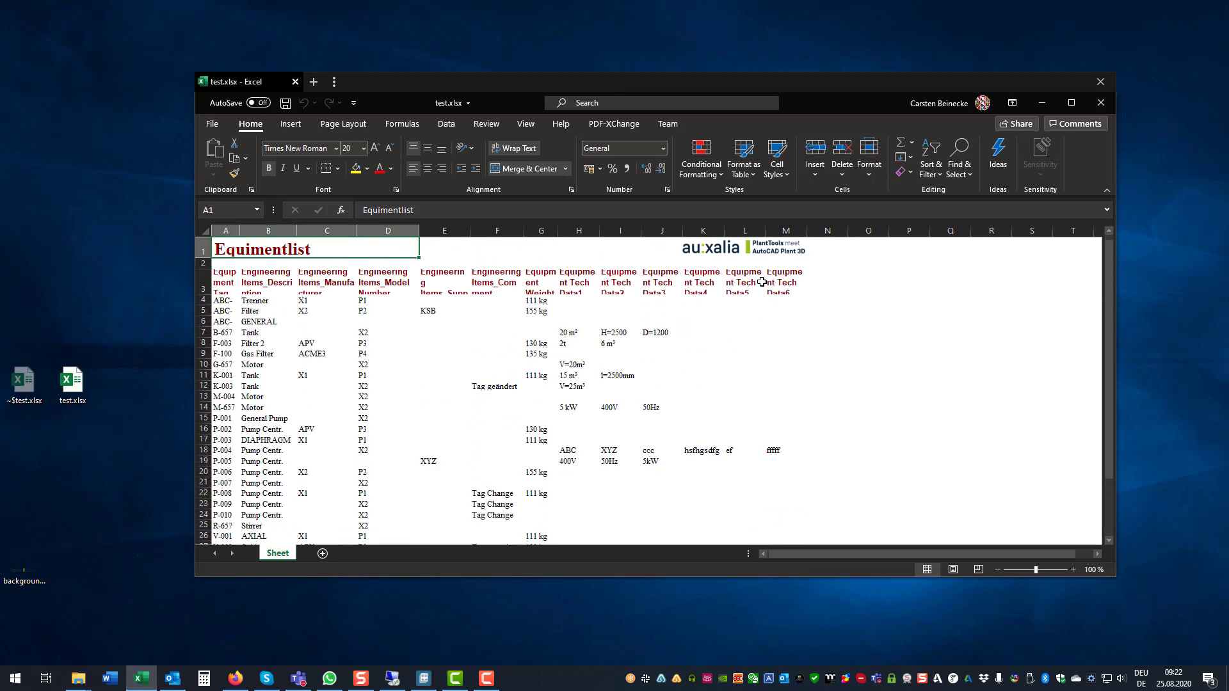
Scroll through the re-exported equipment rows and close test.xlsx
click(1102, 104)
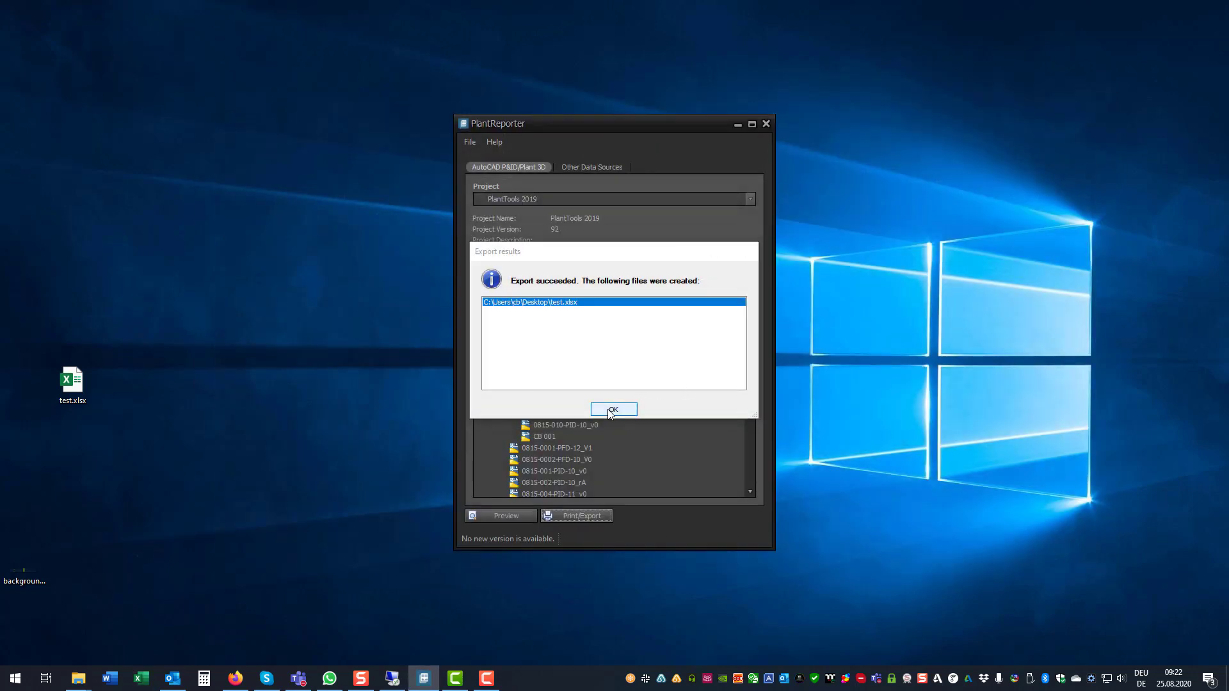
Set the XLS Demo target to CSV File with Show options when Printing/Exporting checked
click(612, 411)
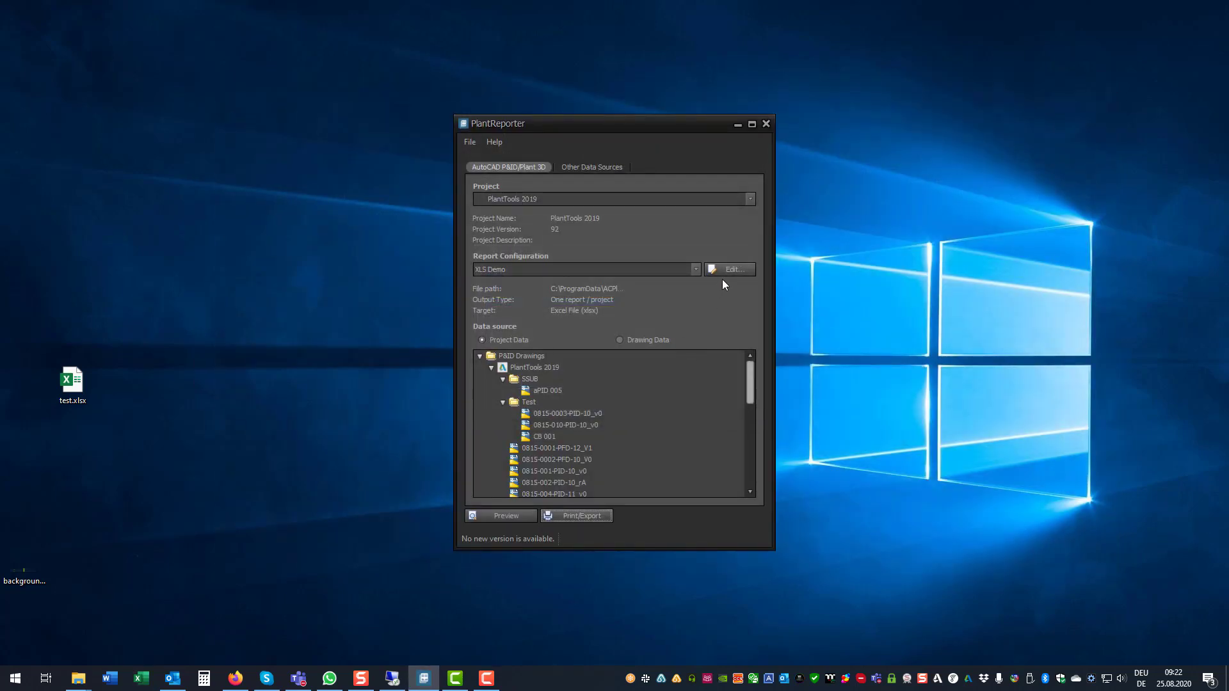
click(693, 381)
click(592, 376)
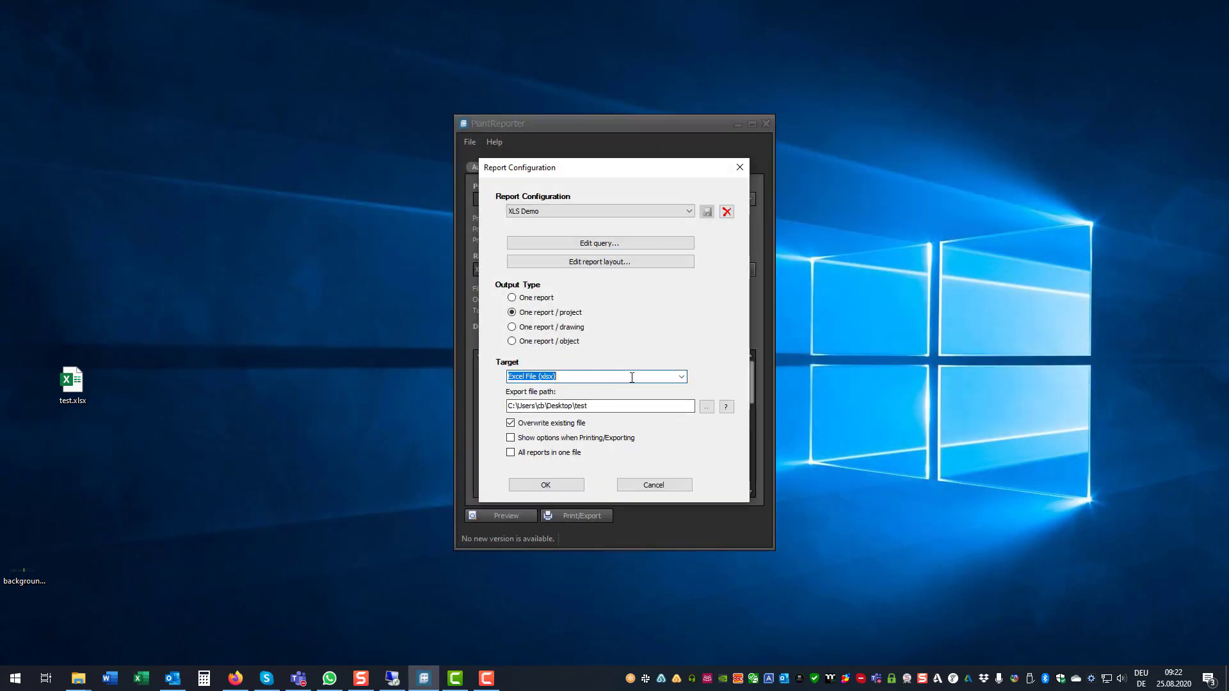
click(681, 377)
click(559, 430)
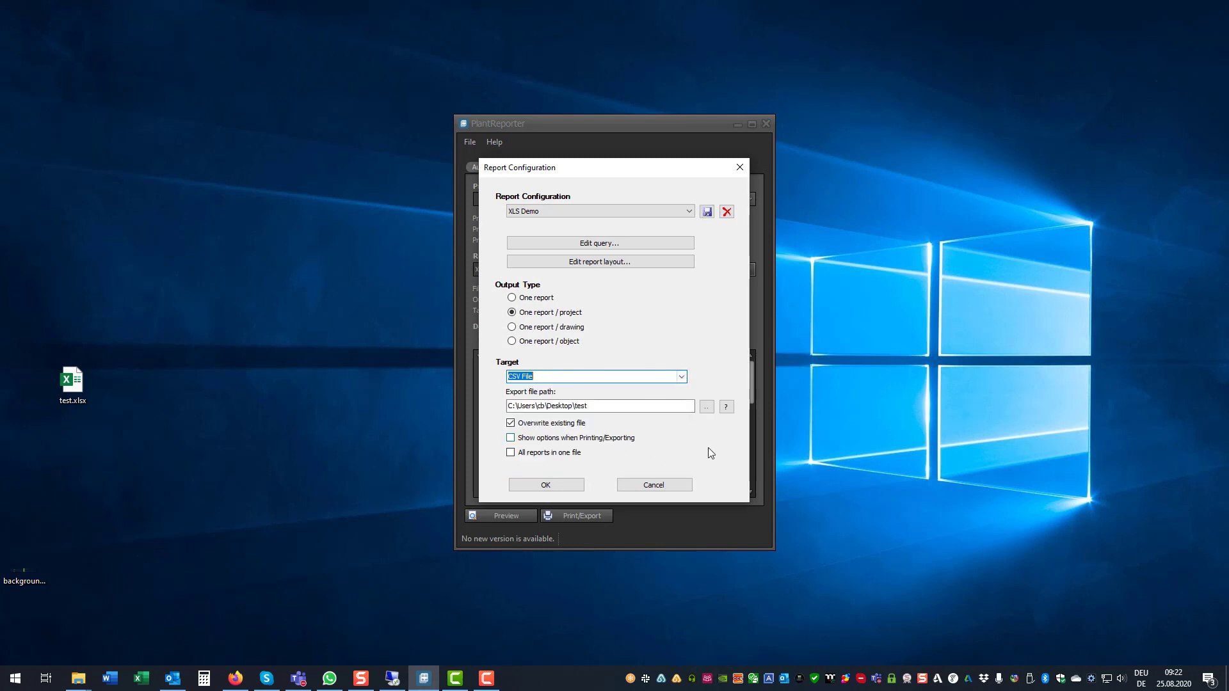
click(563, 438)
click(561, 486)
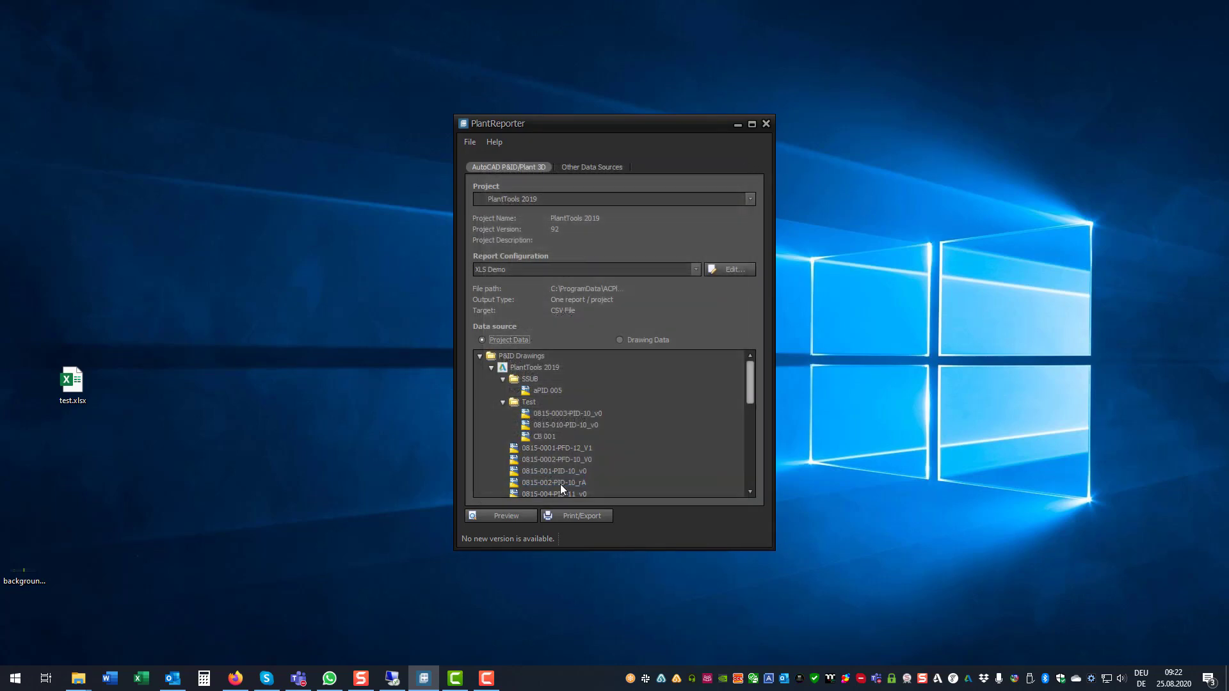
Export without versioning to test.csv on the desktop, keeping the semicolon text separator
click(583, 517)
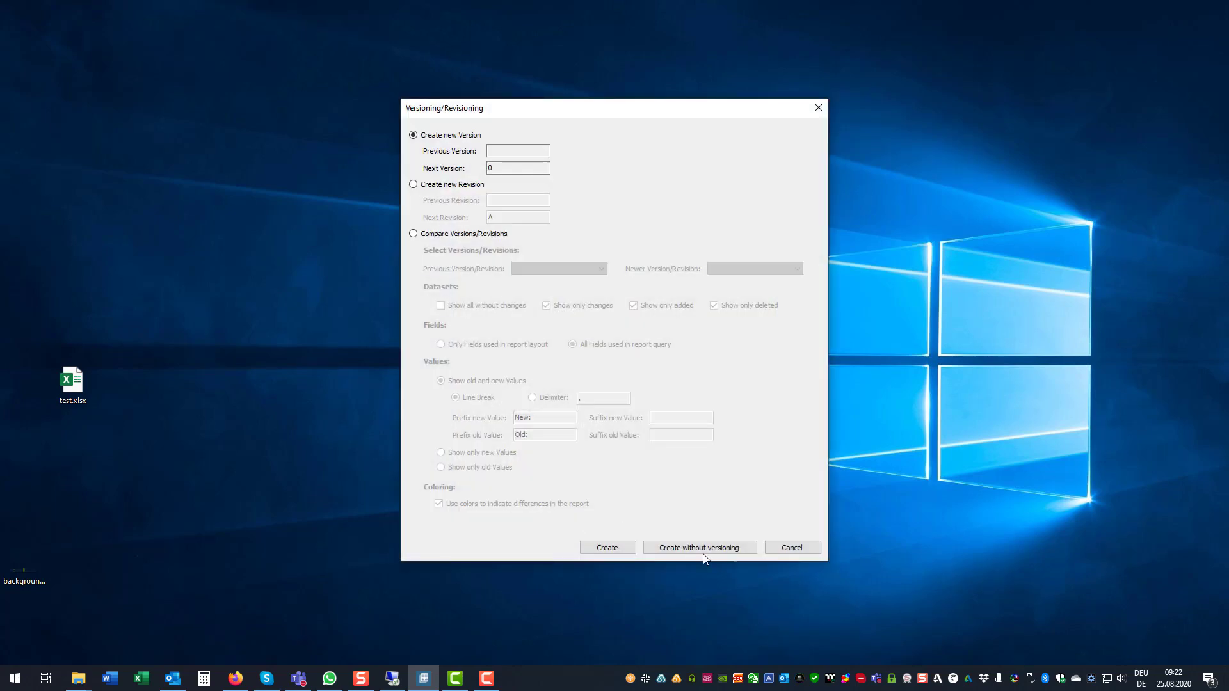
click(698, 552)
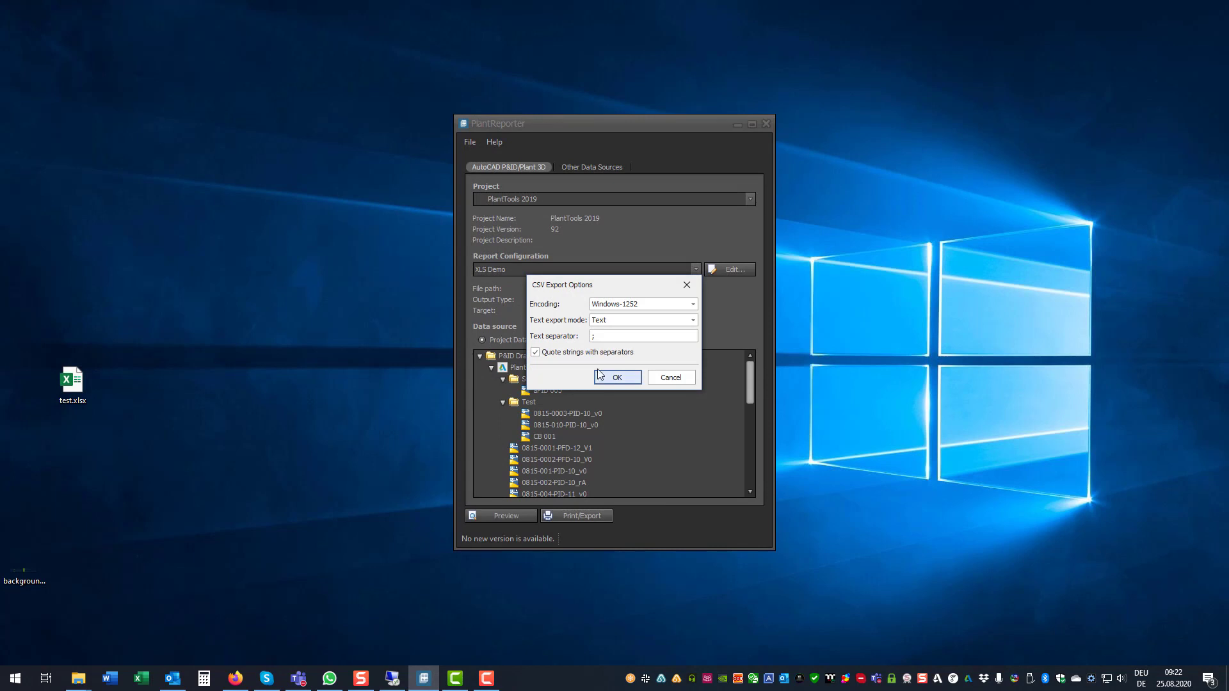
double_click(597, 335)
click(615, 377)
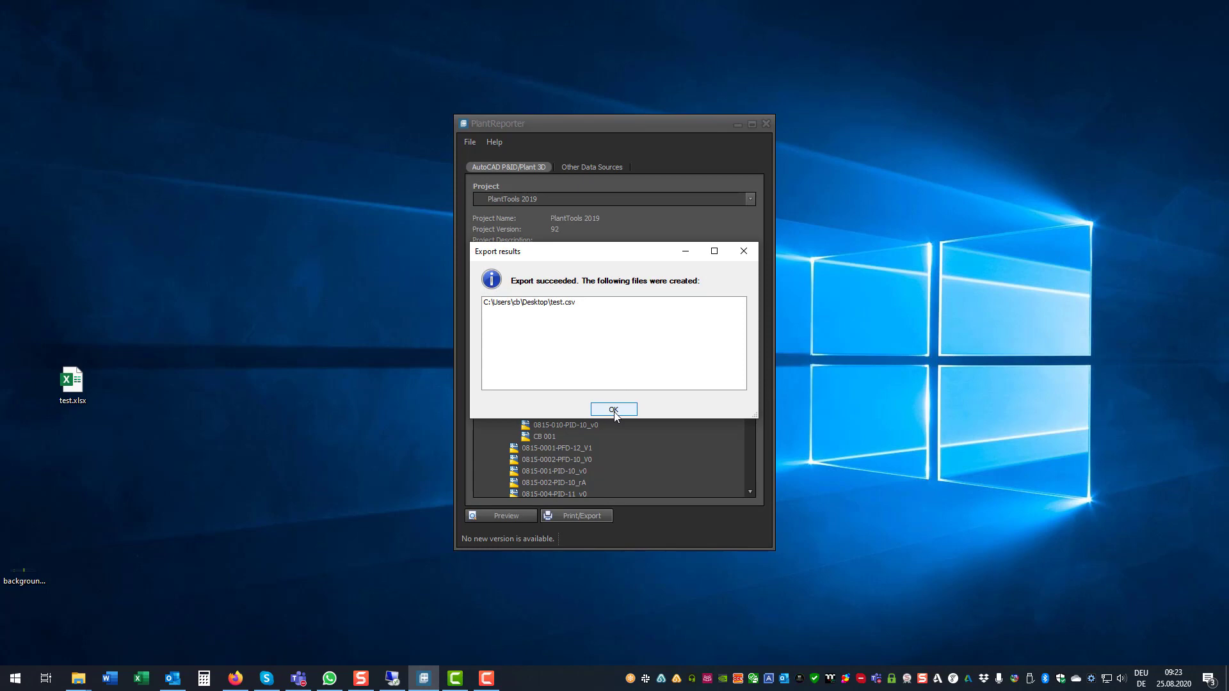
Dismiss the export results and open test.csv in Notepad++
click(613, 410)
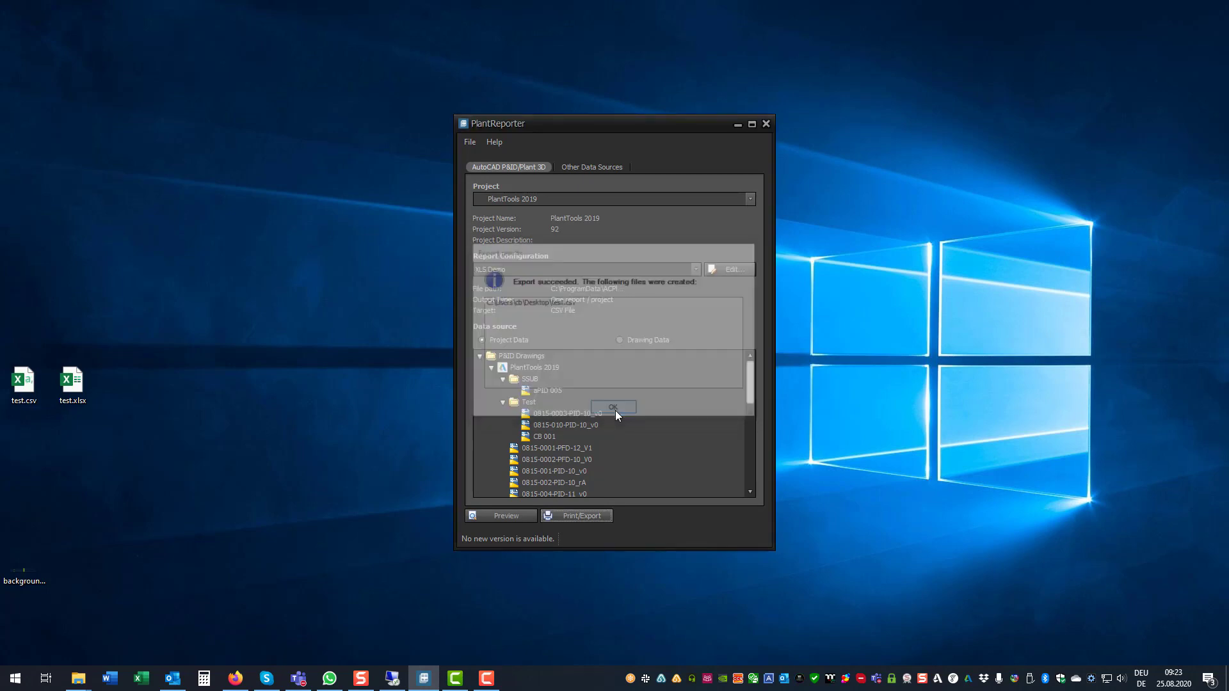
right_click(27, 379)
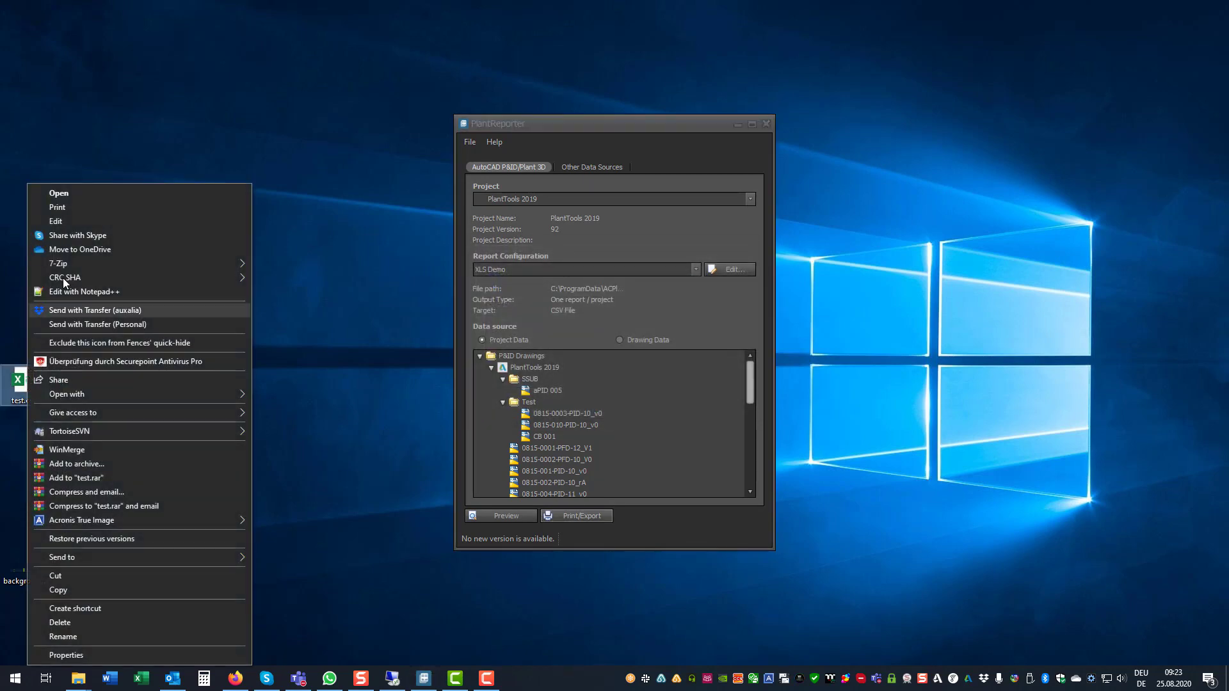
click(83, 292)
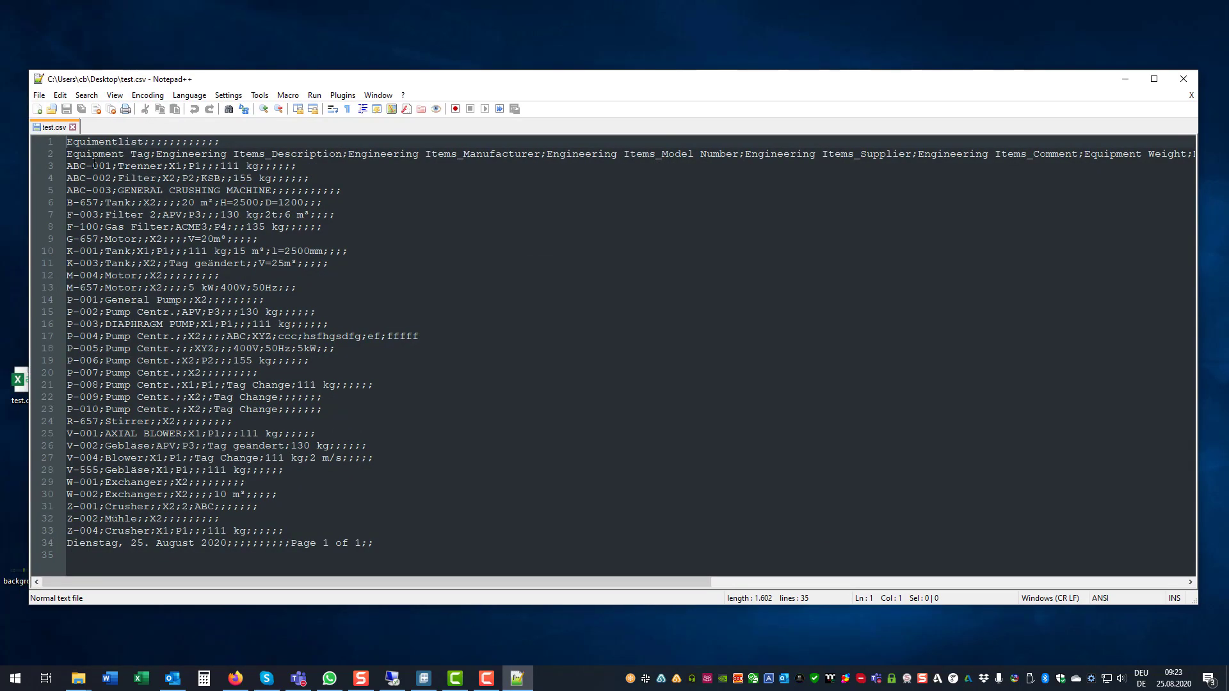
Highlight the Equimentlist title line, the column header line and the date/page footer line
drag(86, 141, 232, 141)
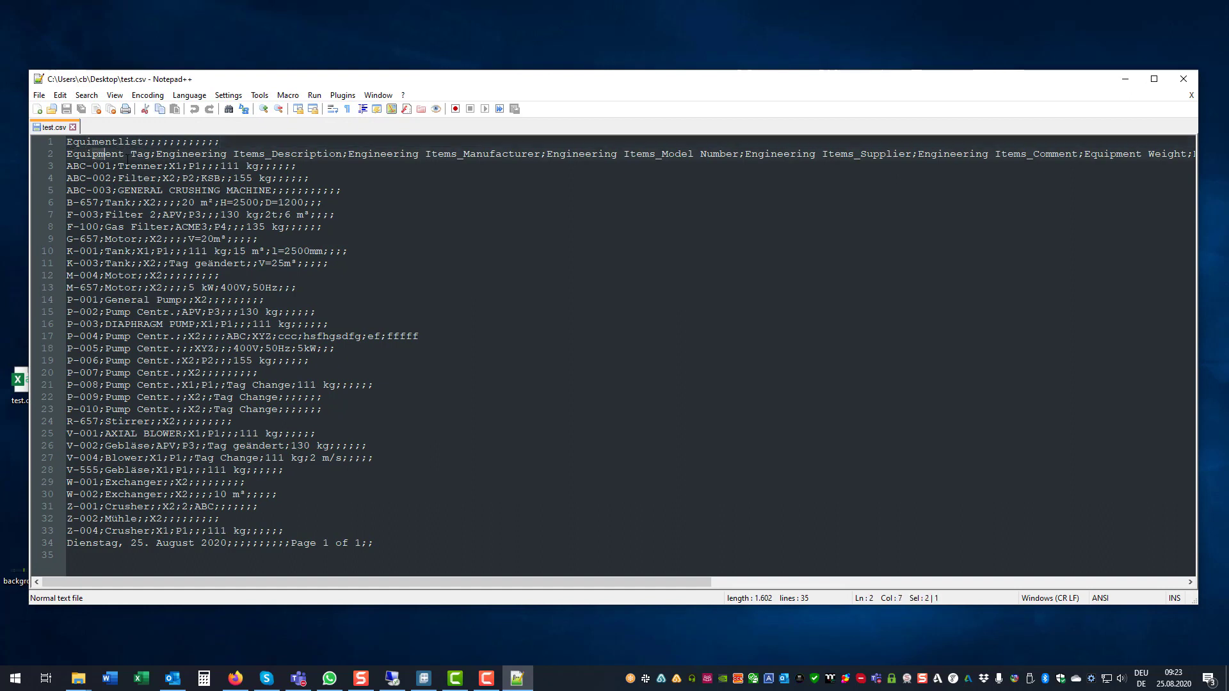
drag(96, 153, 907, 154)
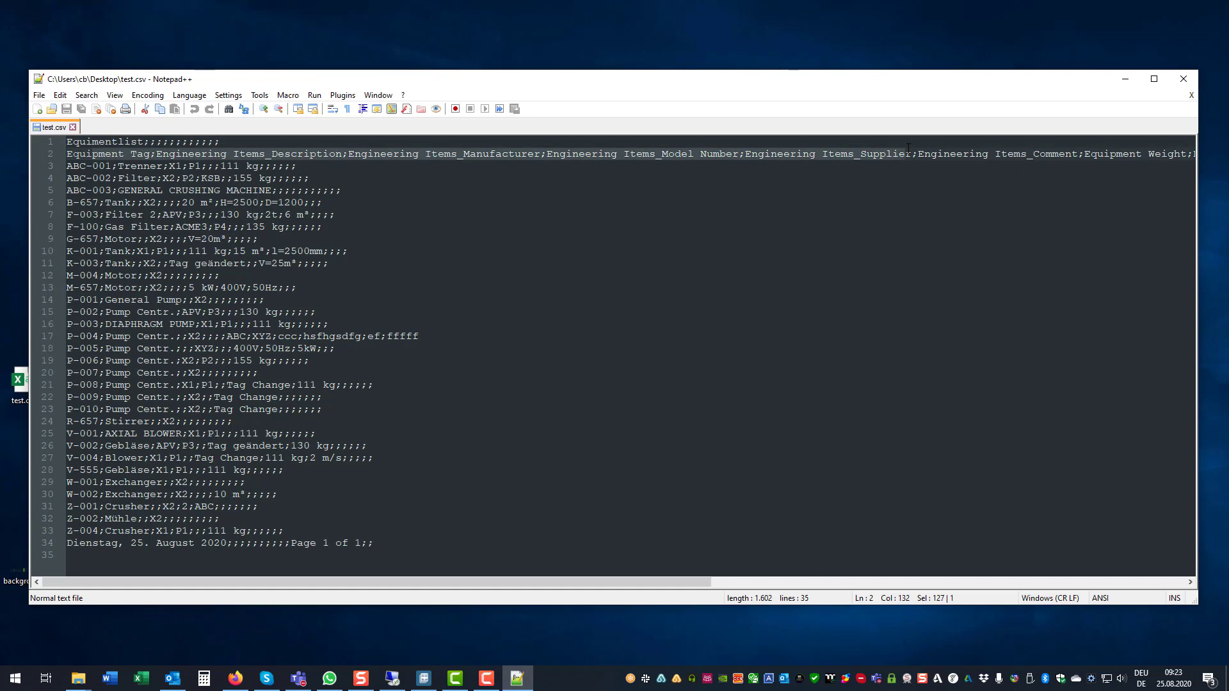
drag(69, 543, 374, 543)
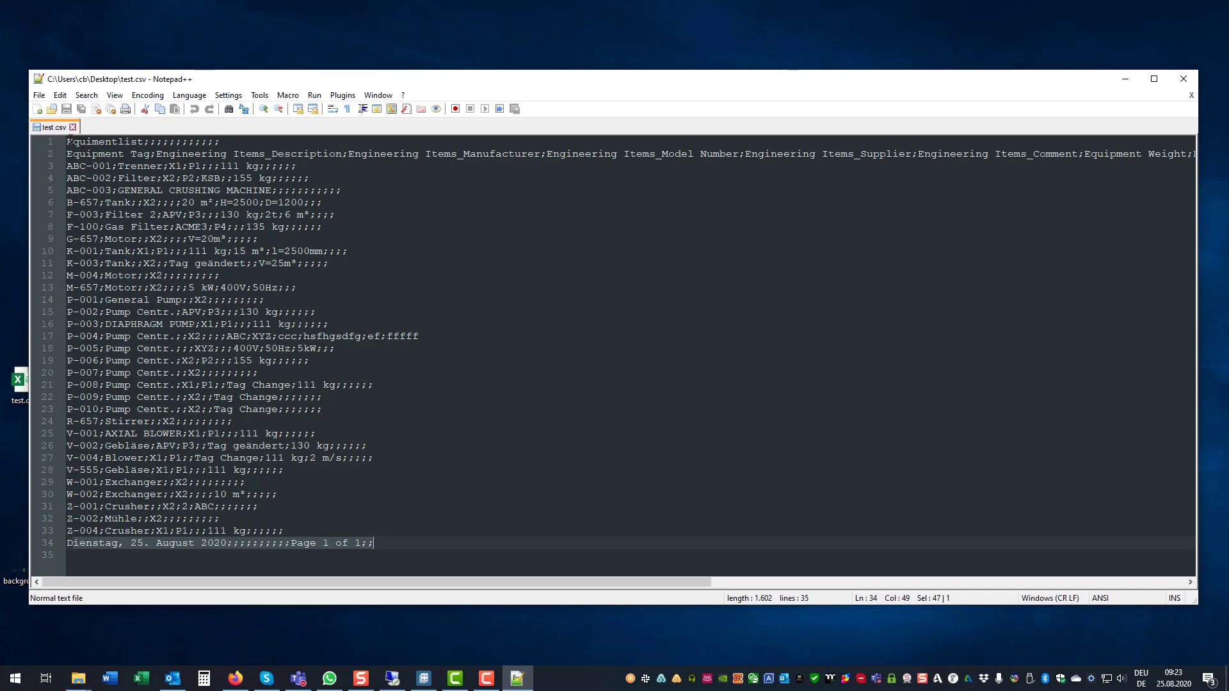
drag(67, 142, 222, 143)
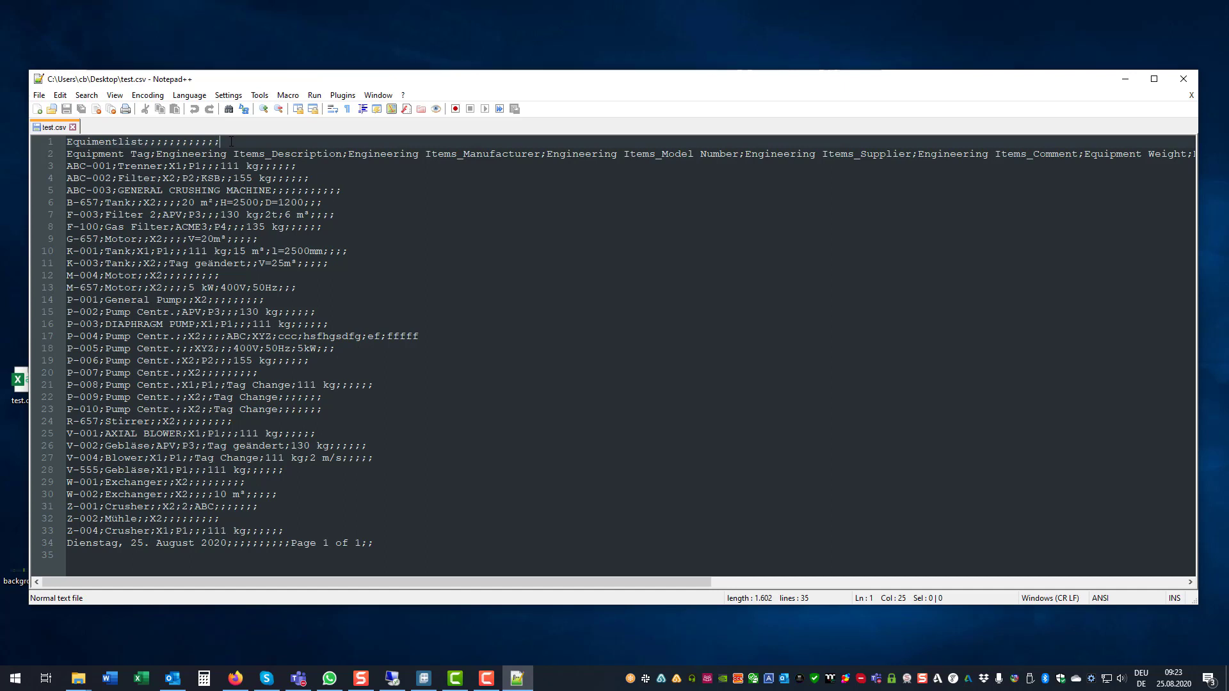
drag(222, 141, 68, 141)
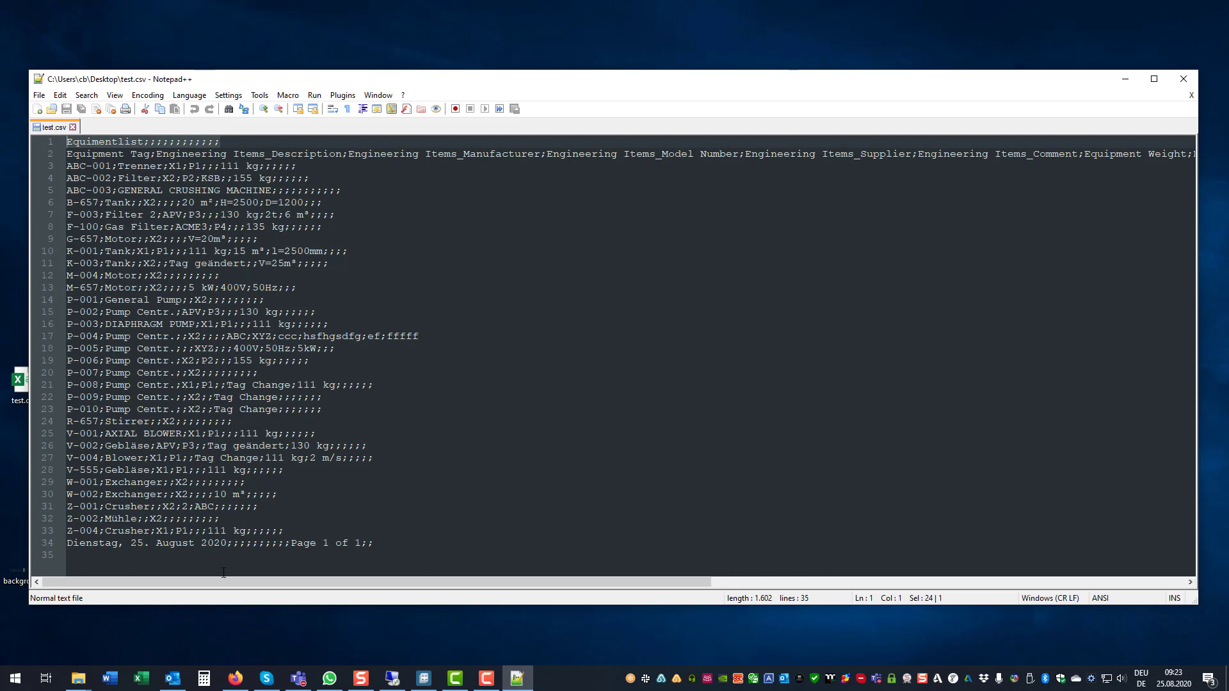
Close Notepad++ and open the report layout in Report Designer
click(1183, 79)
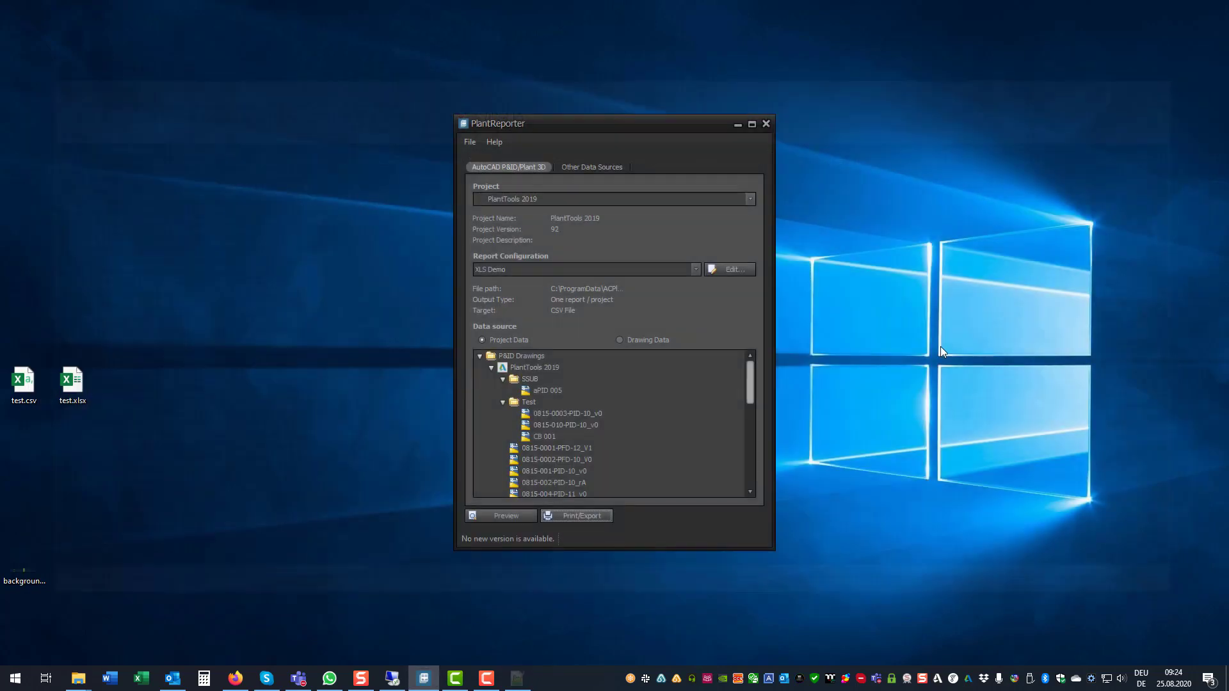
click(715, 271)
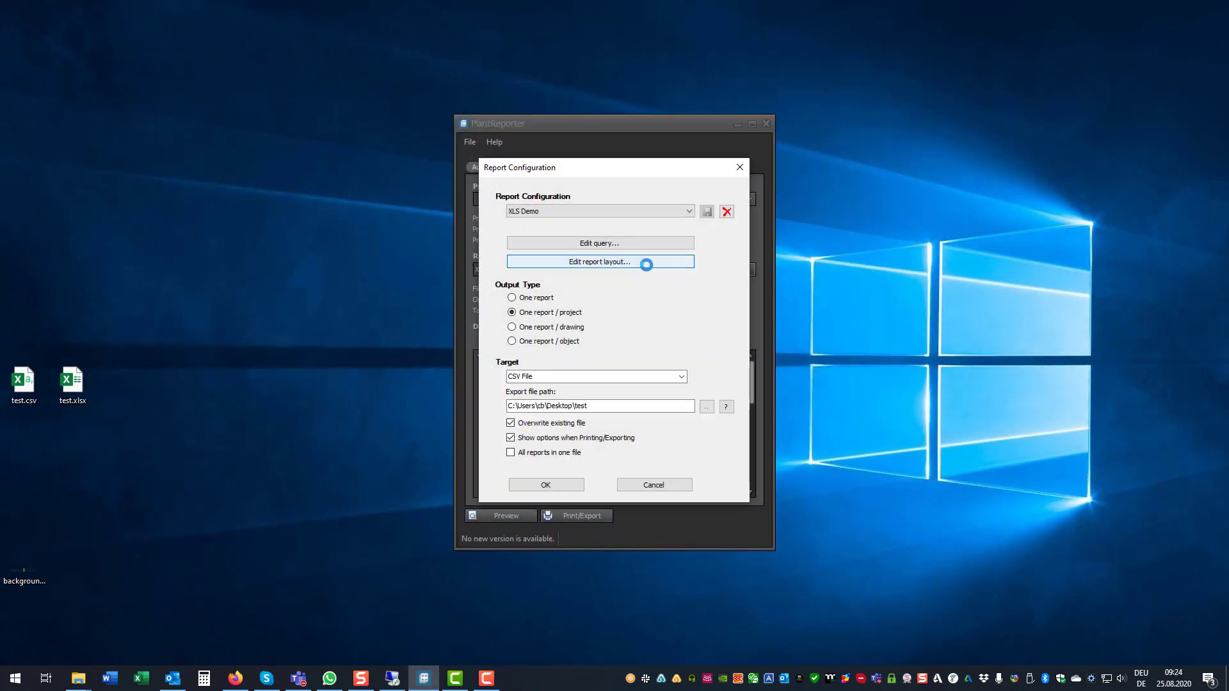
click(646, 266)
Delete the 'Page 1 of 1' and date footer fields and shrink the bottom margin band
click(688, 309)
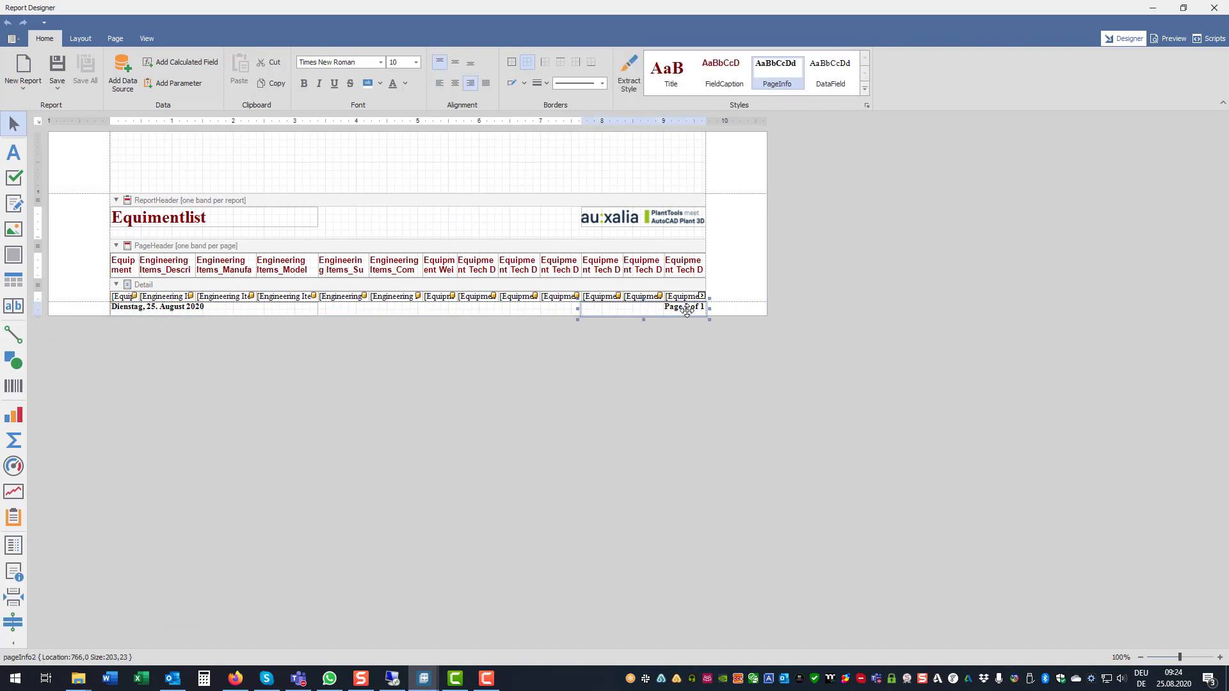
key(Delete)
click(204, 308)
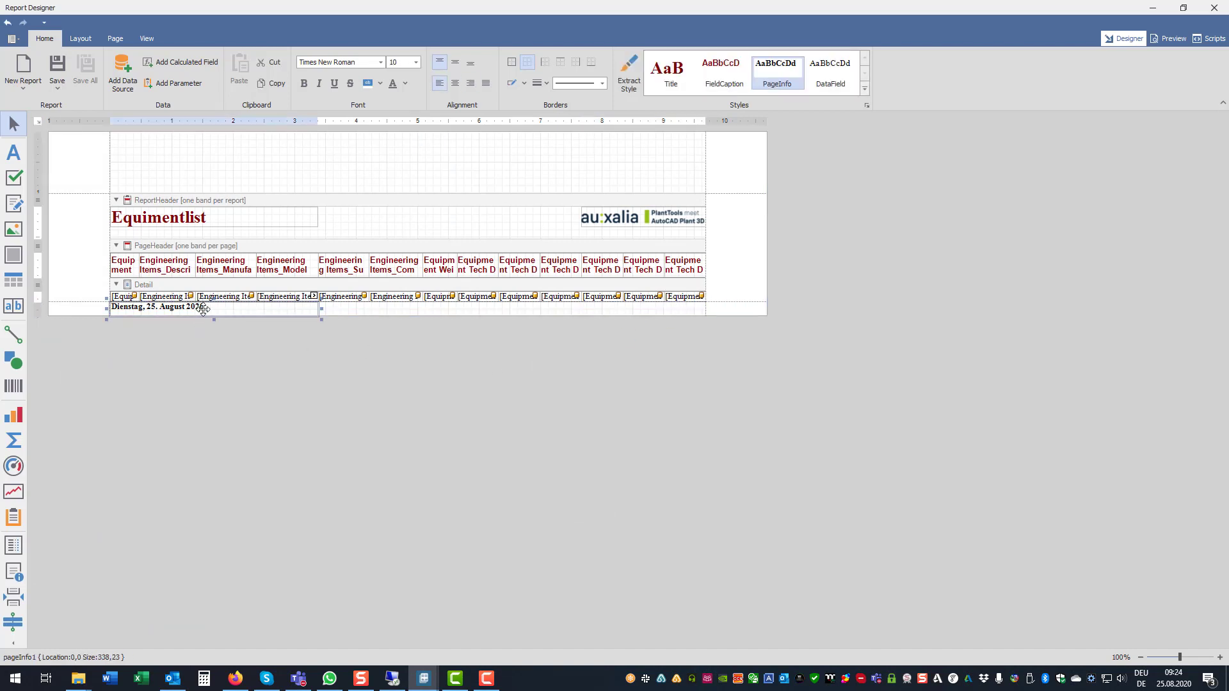
key(Delete)
click(334, 309)
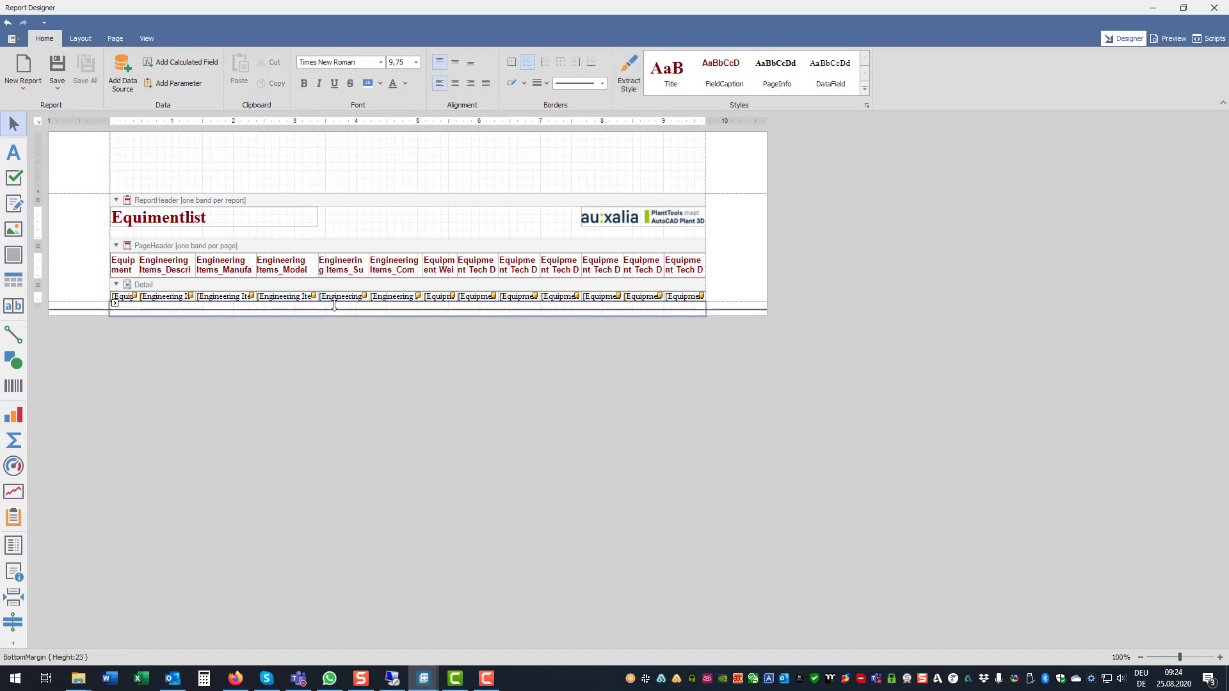
drag(334, 309, 335, 293)
Delete the Equimentlist title, the logo and the ReportHeader band, and save on closing
click(207, 216)
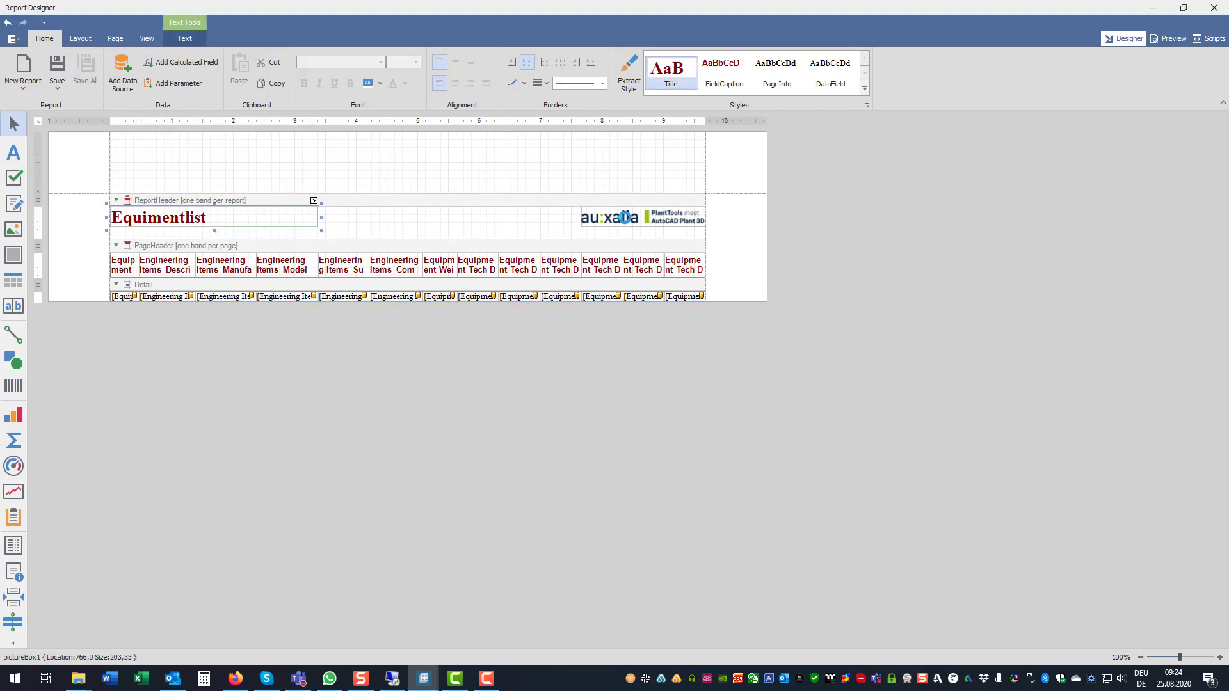
key(Delete)
key(Delete)
right_click(474, 203)
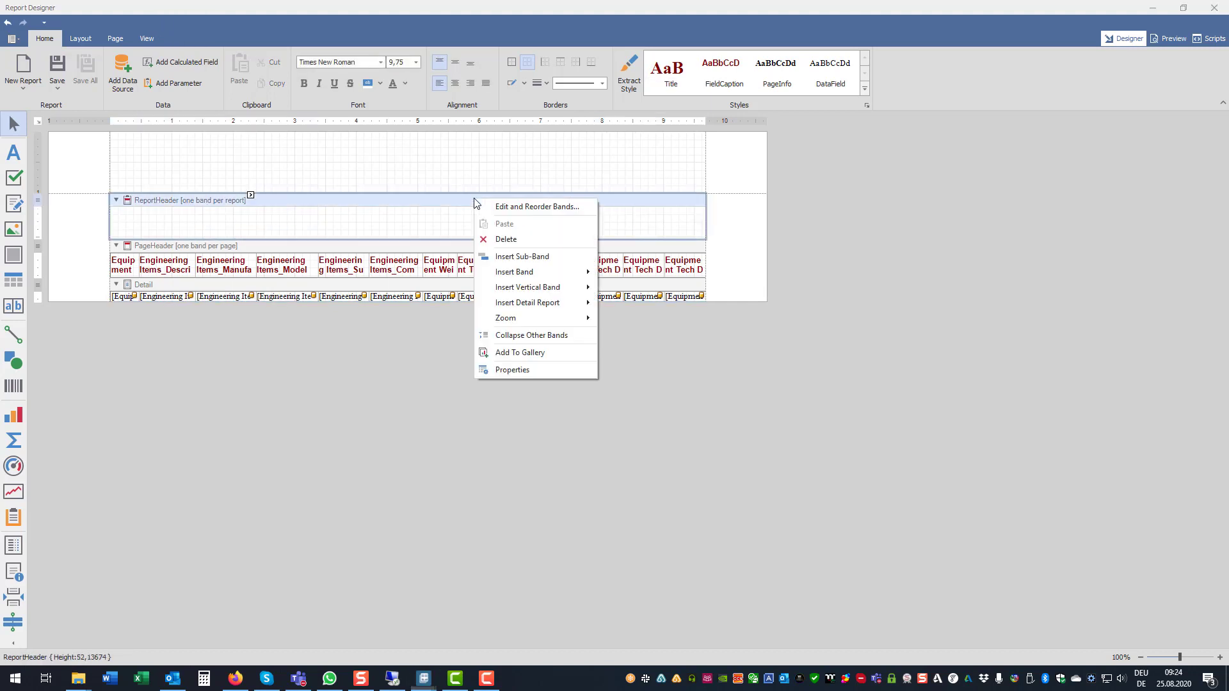
click(506, 240)
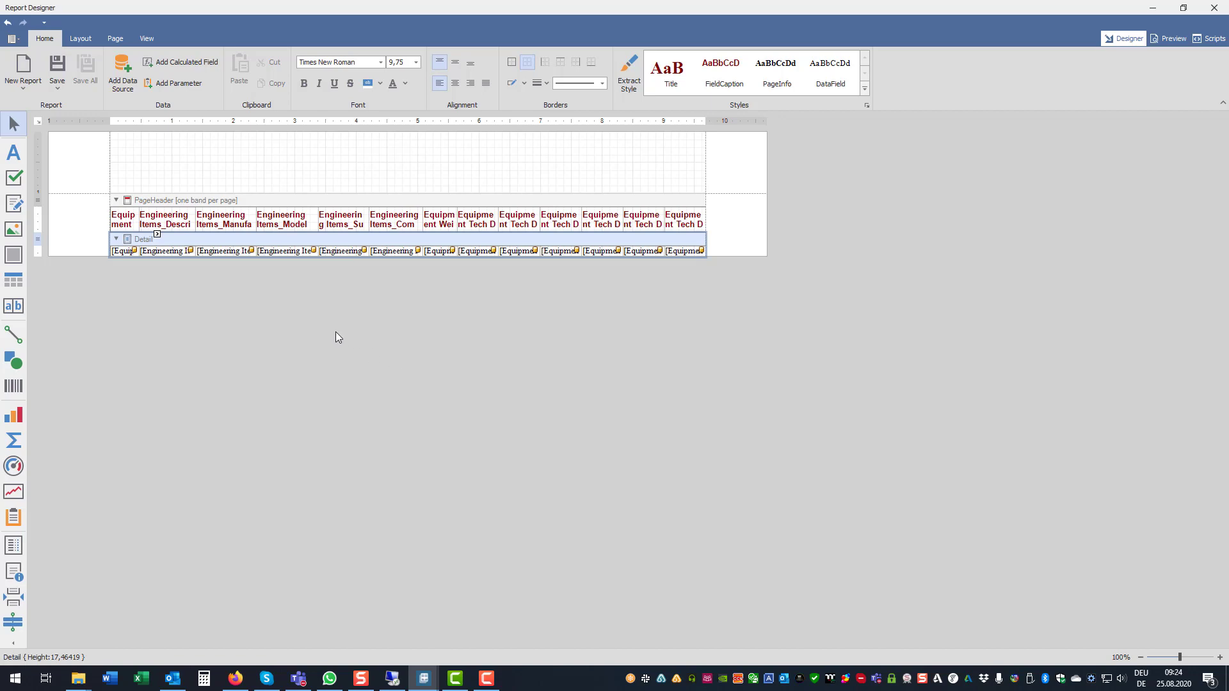
click(1213, 8)
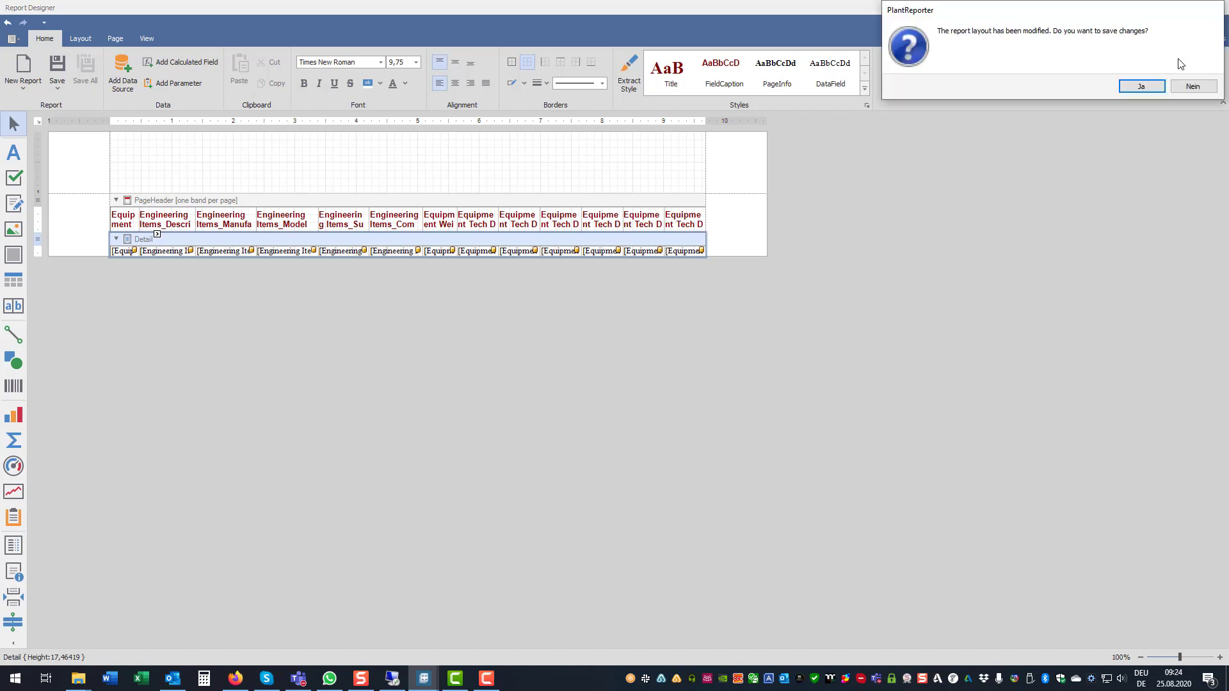
click(1140, 87)
Re-export the equipment list to test.csv without versioning
click(550, 484)
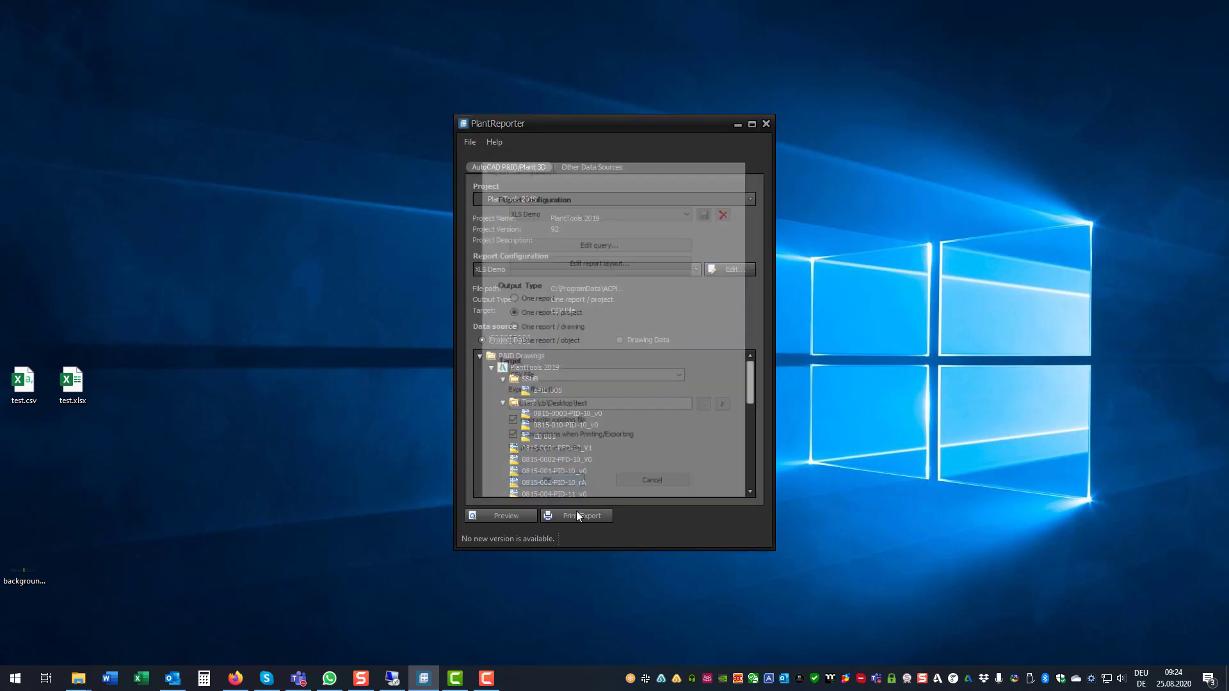
click(579, 516)
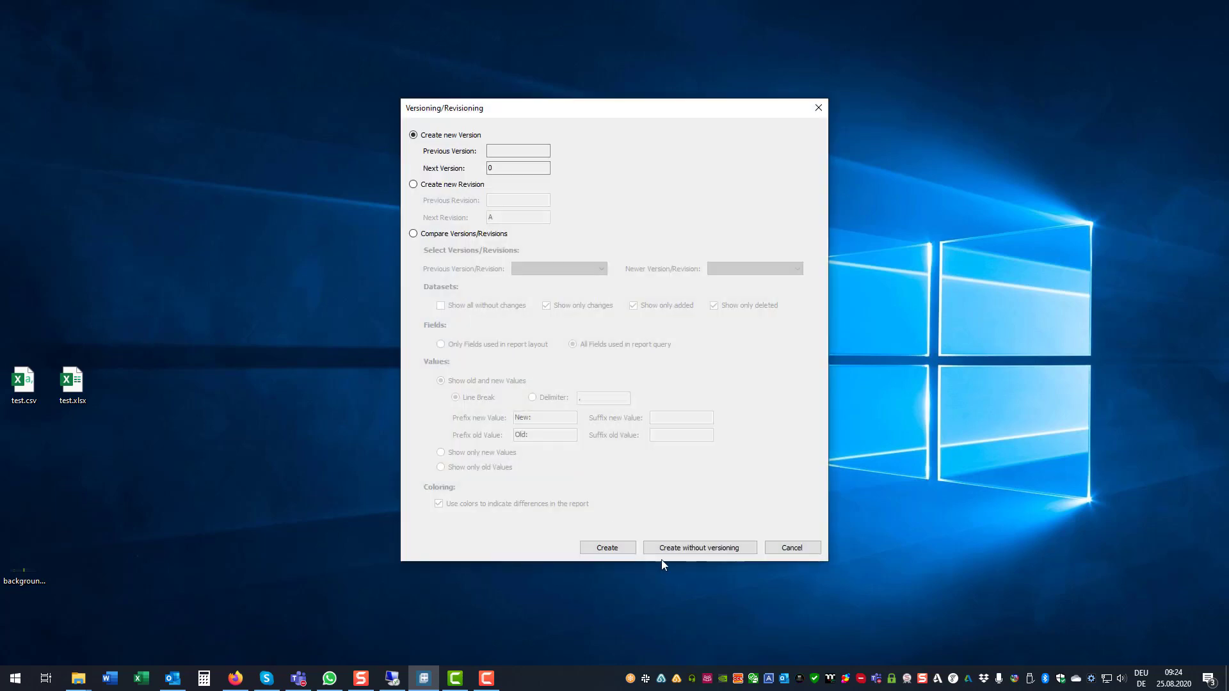
click(697, 550)
click(620, 373)
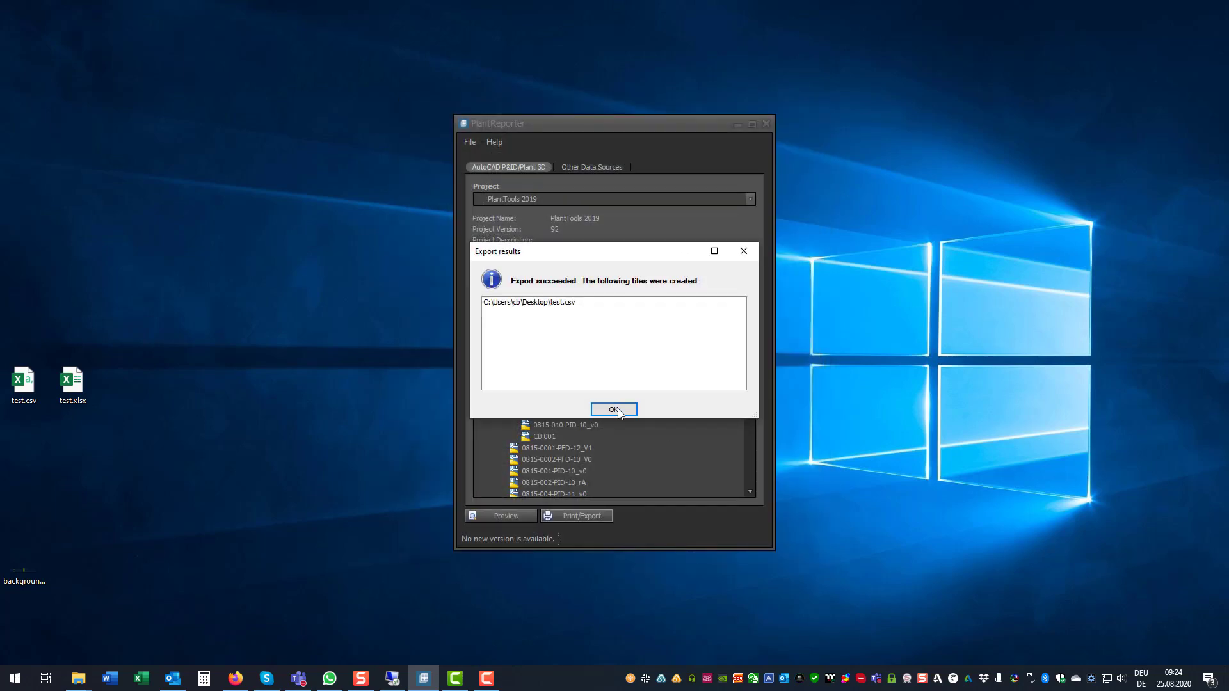
click(615, 410)
Open test.csv in Notepad++, review its rows, and close it
right_click(27, 394)
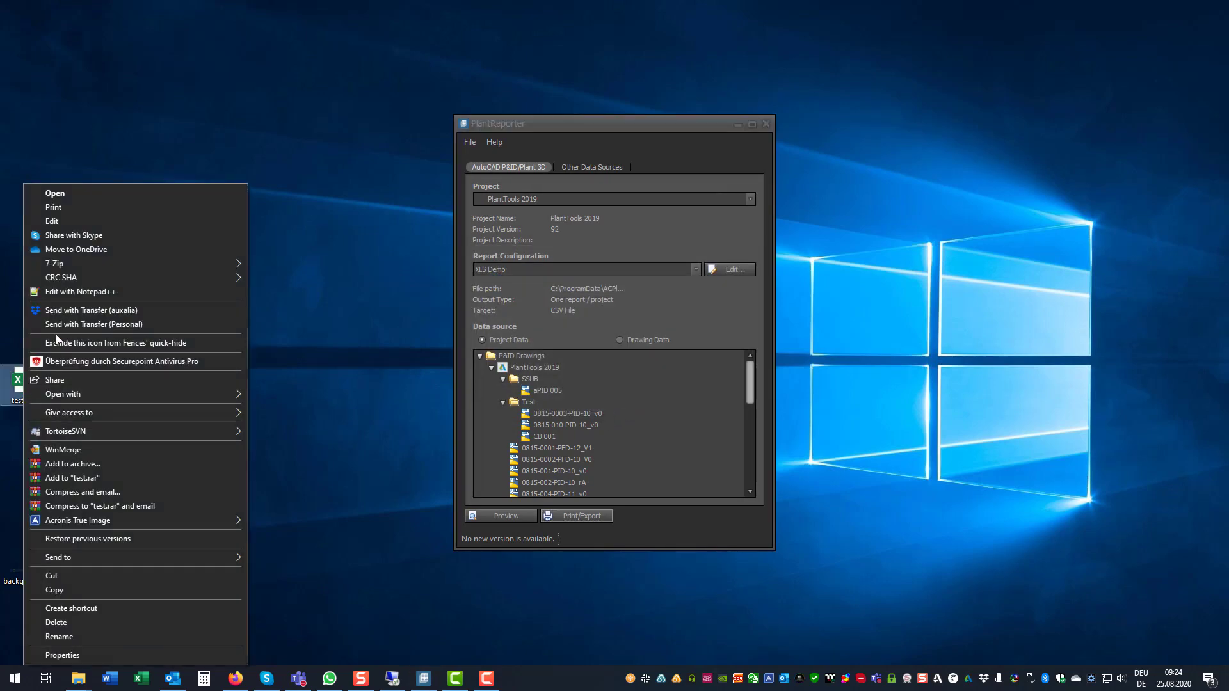
click(76, 294)
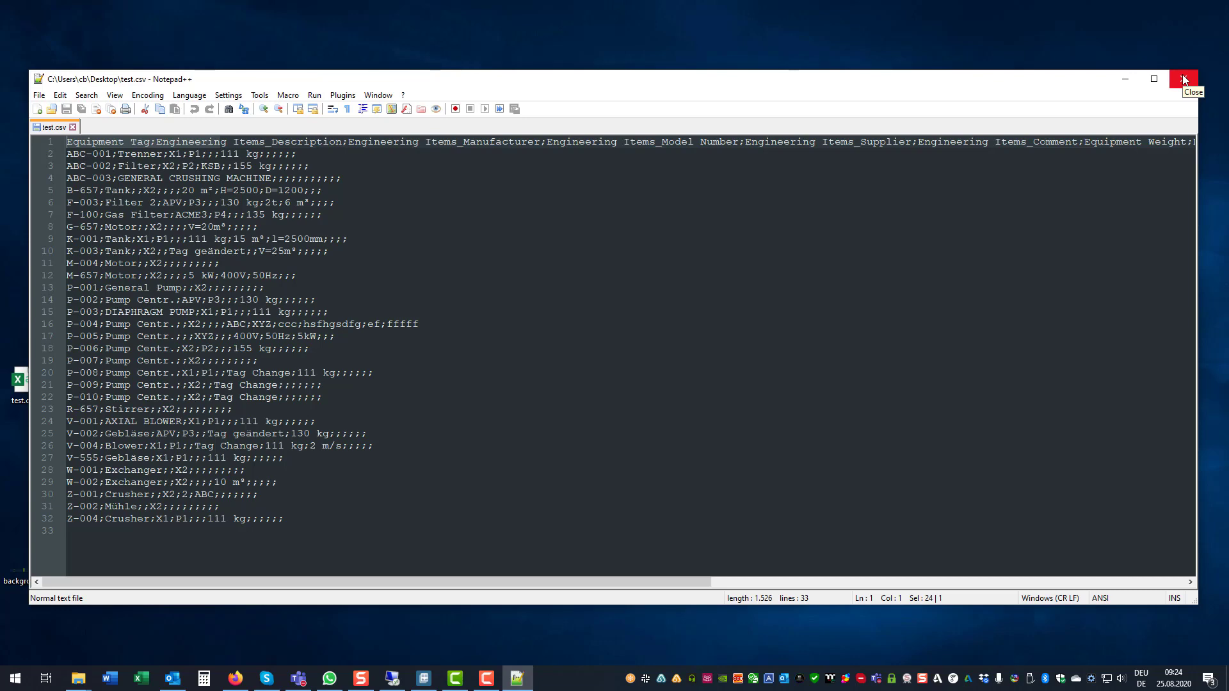
click(1184, 79)
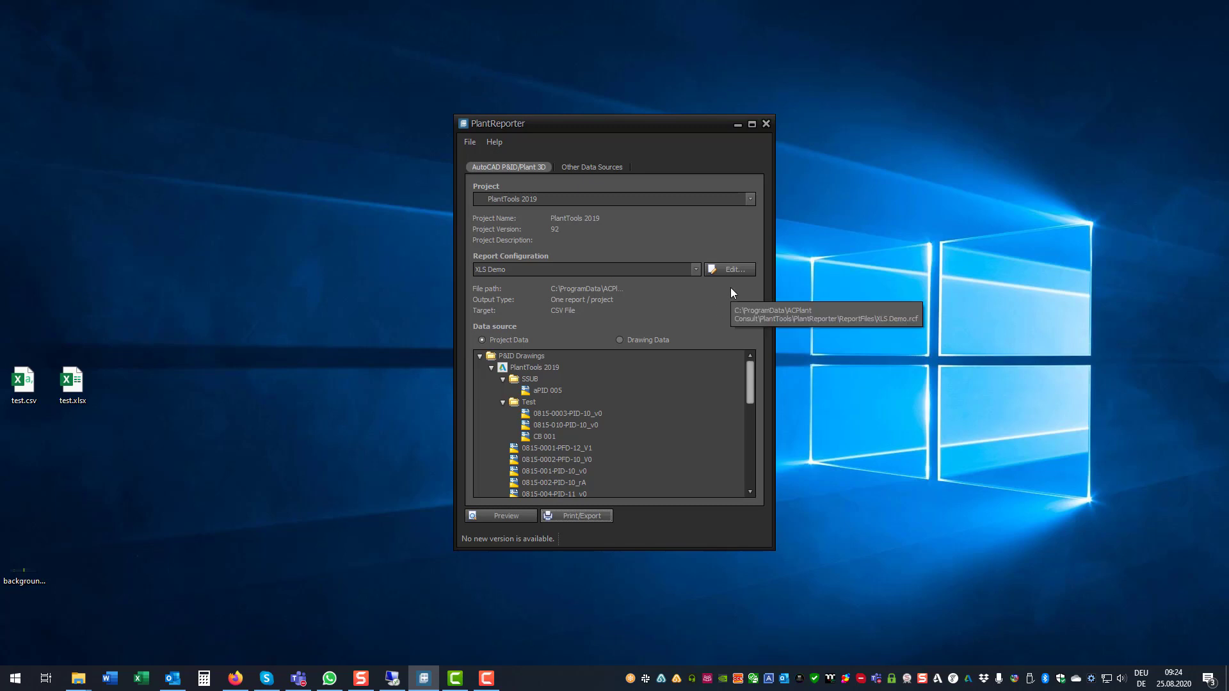
Open the XLS Demo report configuration and edit its layout in Report Designer
click(736, 270)
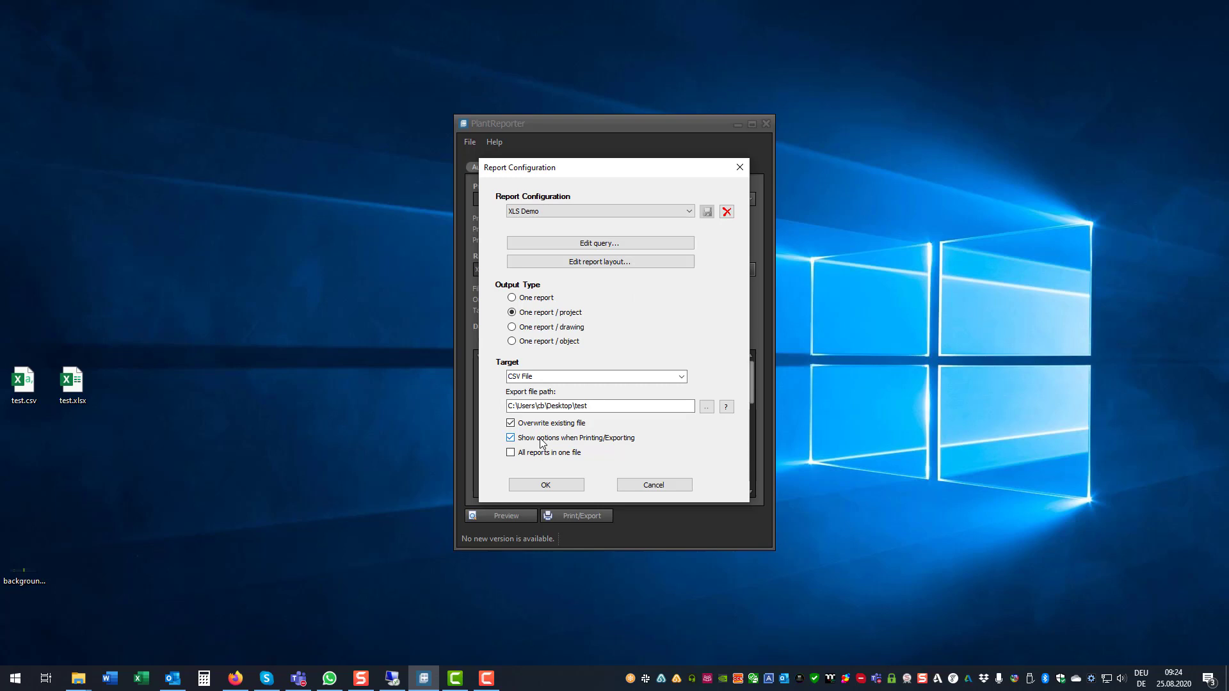
click(643, 262)
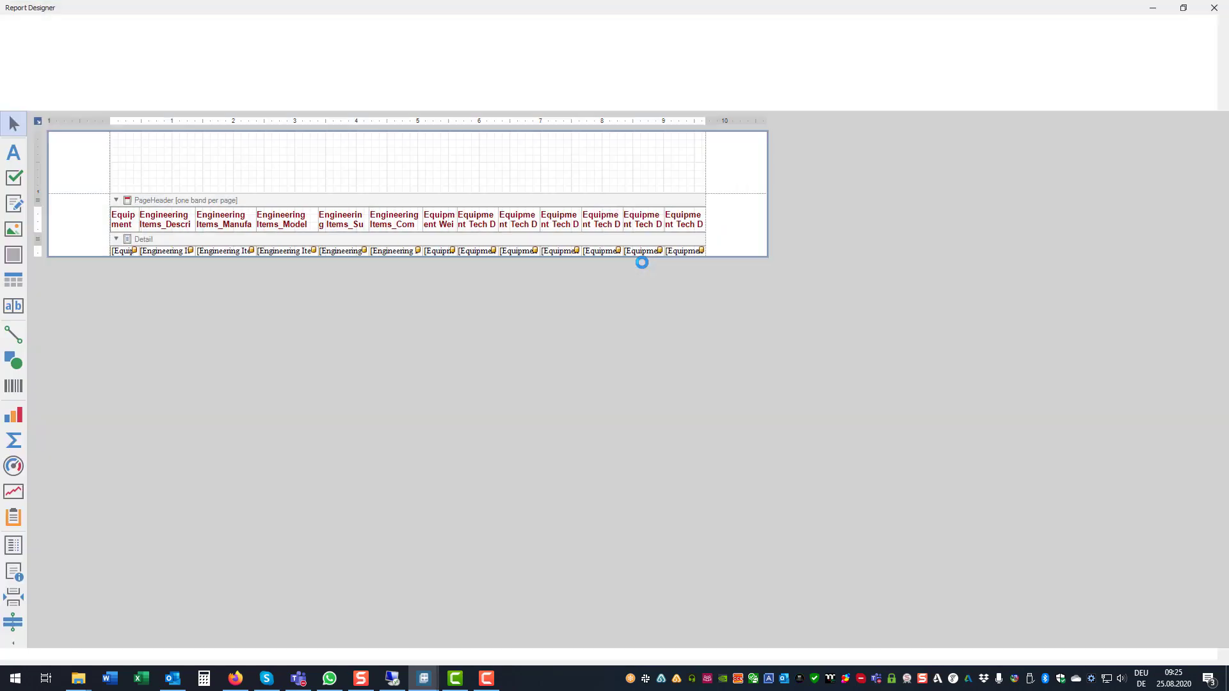
Show the Properties panel through View > Windows
click(146, 39)
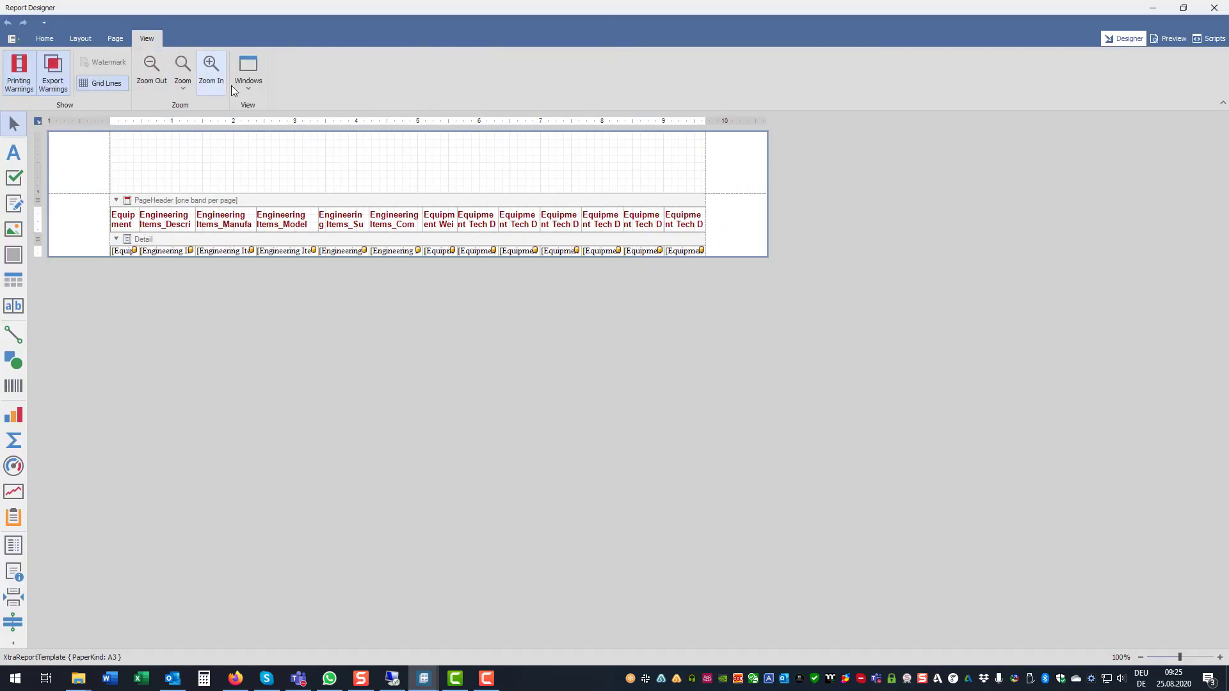
click(248, 73)
click(279, 140)
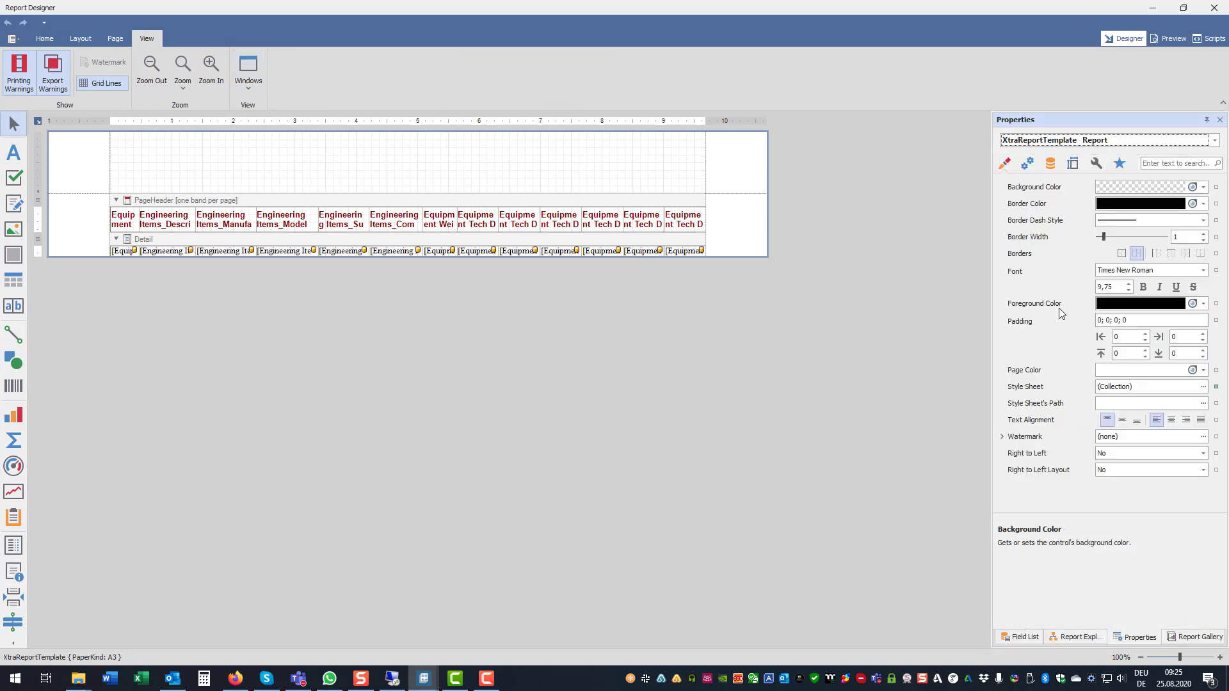
Enable Use Custom Separator with a comma in CSV Export Options, and save on closing
click(1028, 164)
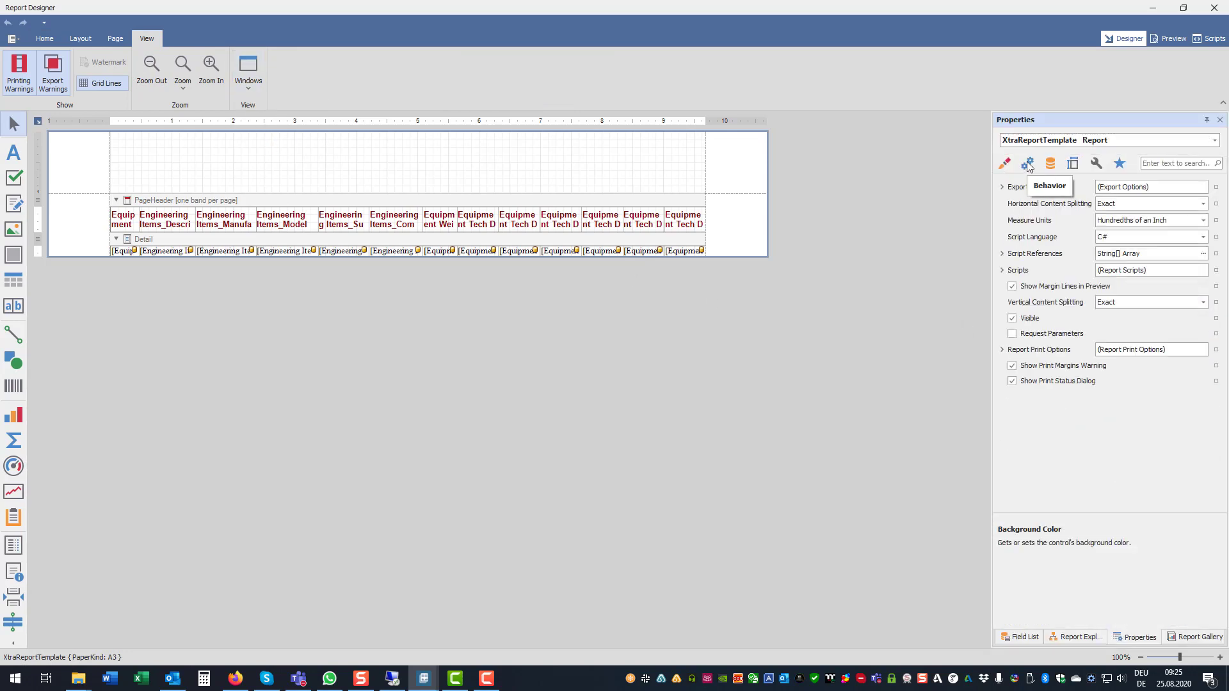
click(1003, 187)
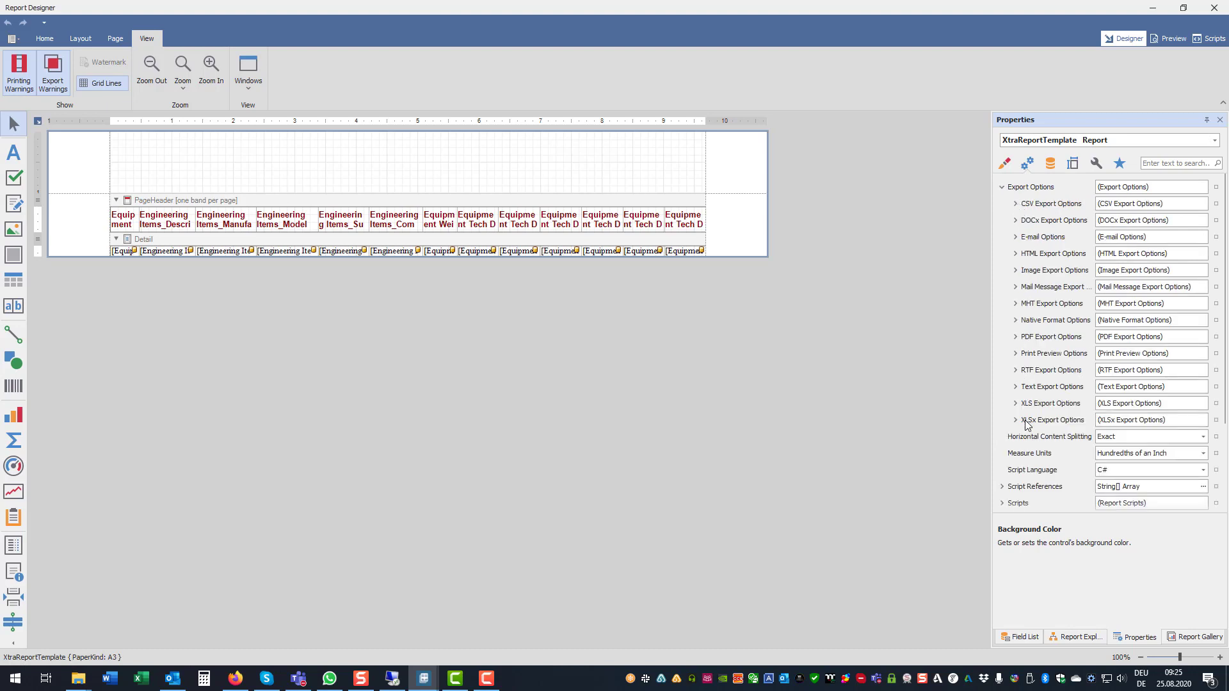
click(1015, 204)
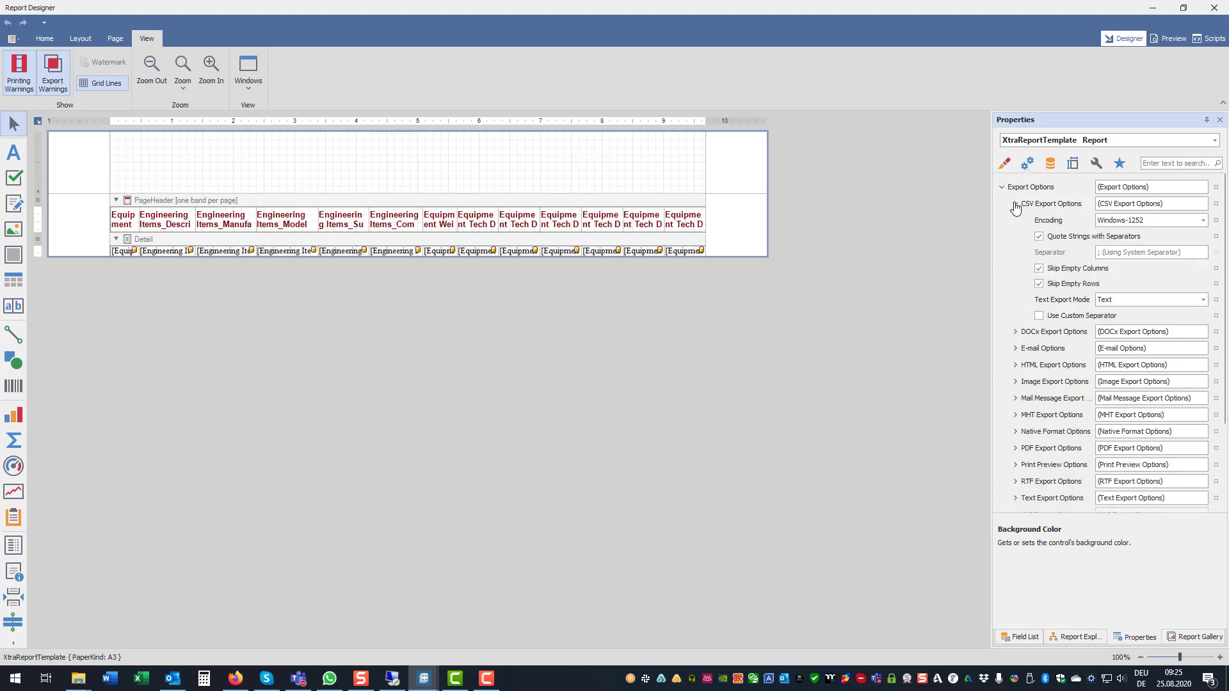
click(1039, 316)
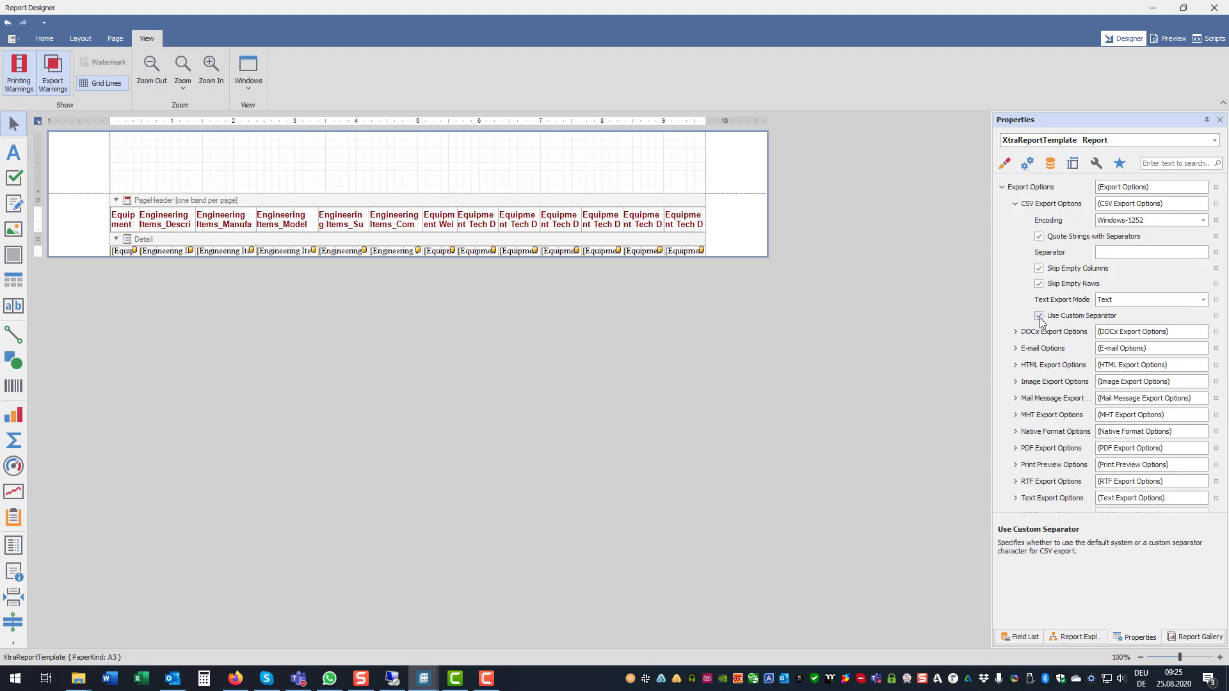
click(1108, 253)
text(,)
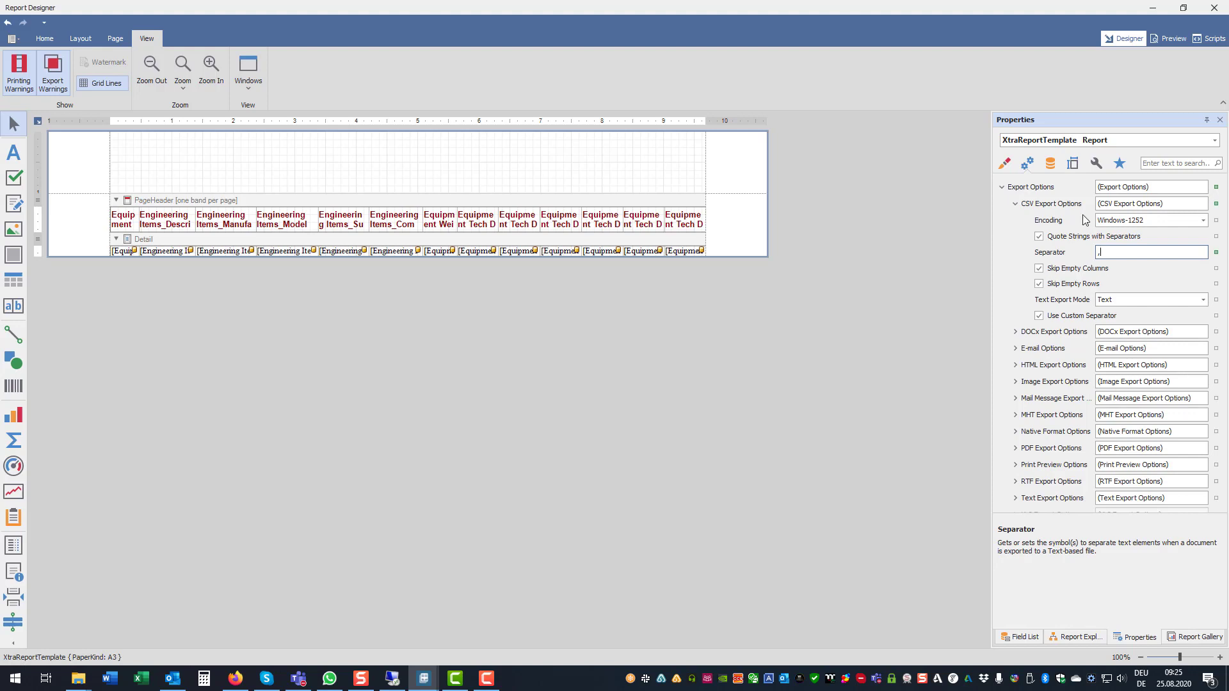
click(1214, 7)
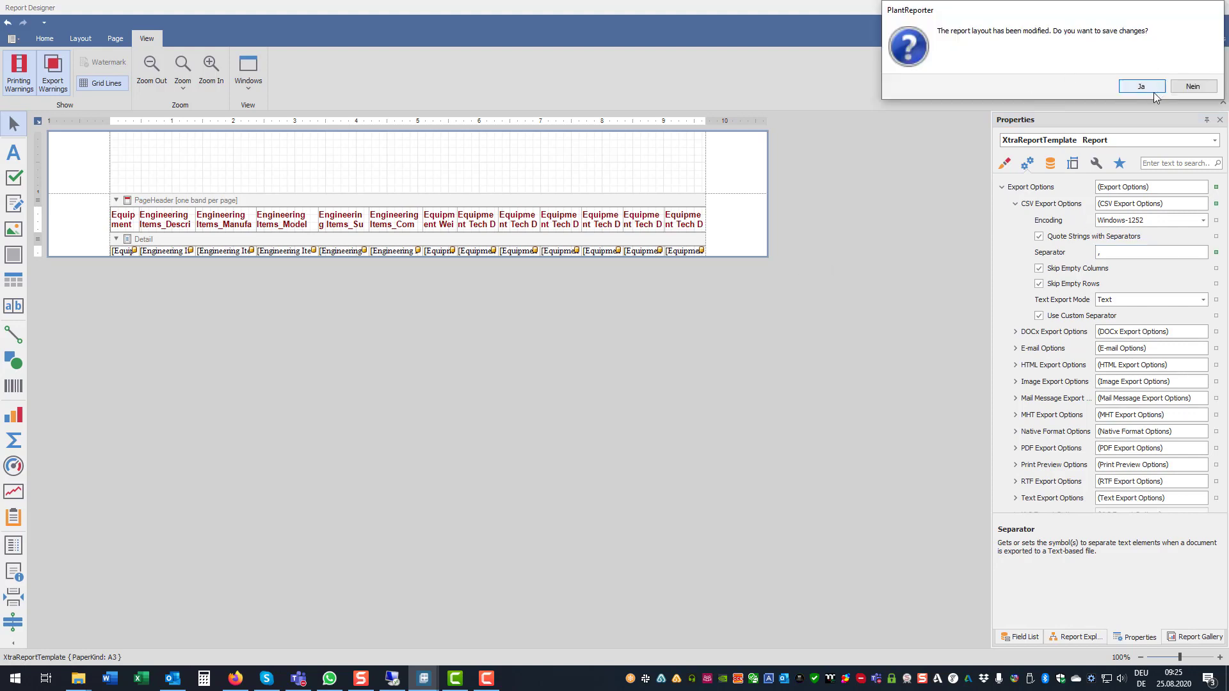
click(1141, 85)
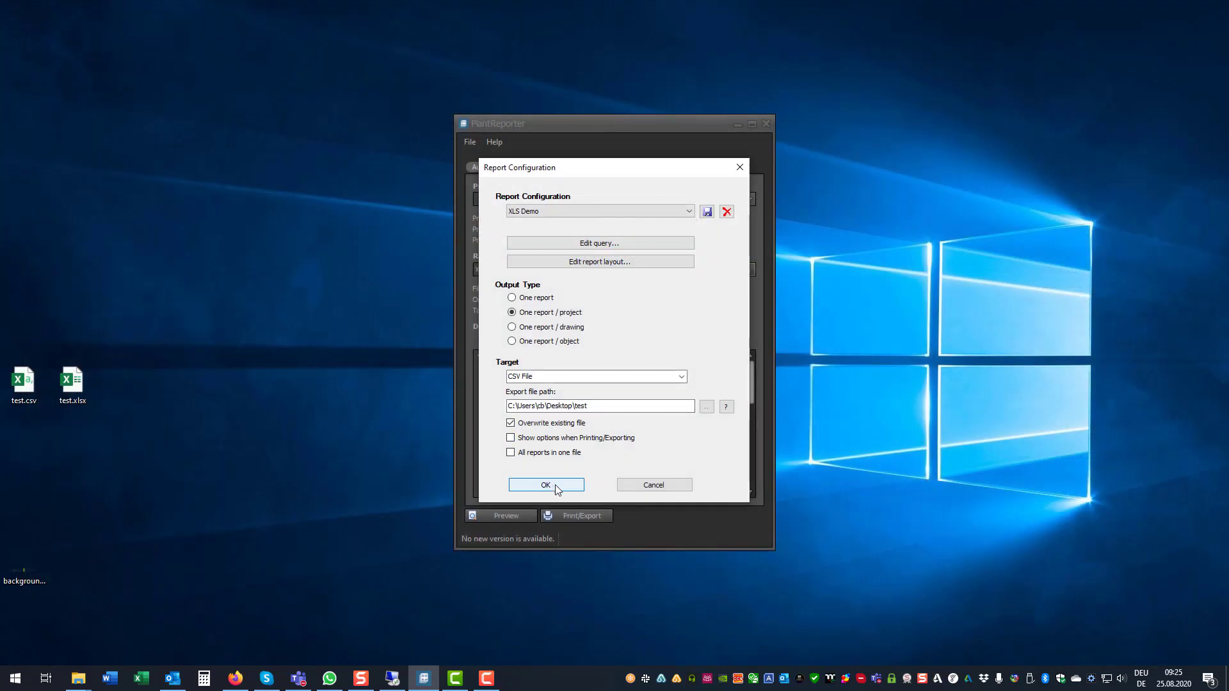
Accept Report Configuration, re-export test.csv without versioning, and open it in Notepad++
click(557, 483)
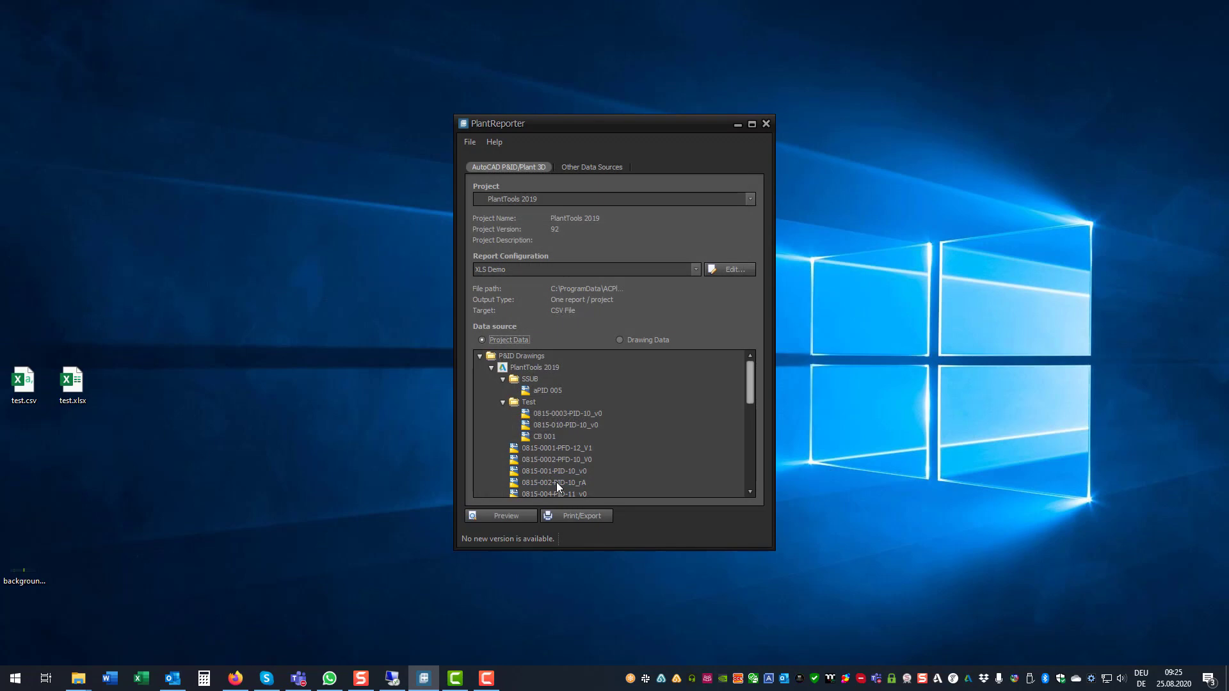
click(586, 518)
click(697, 519)
click(613, 411)
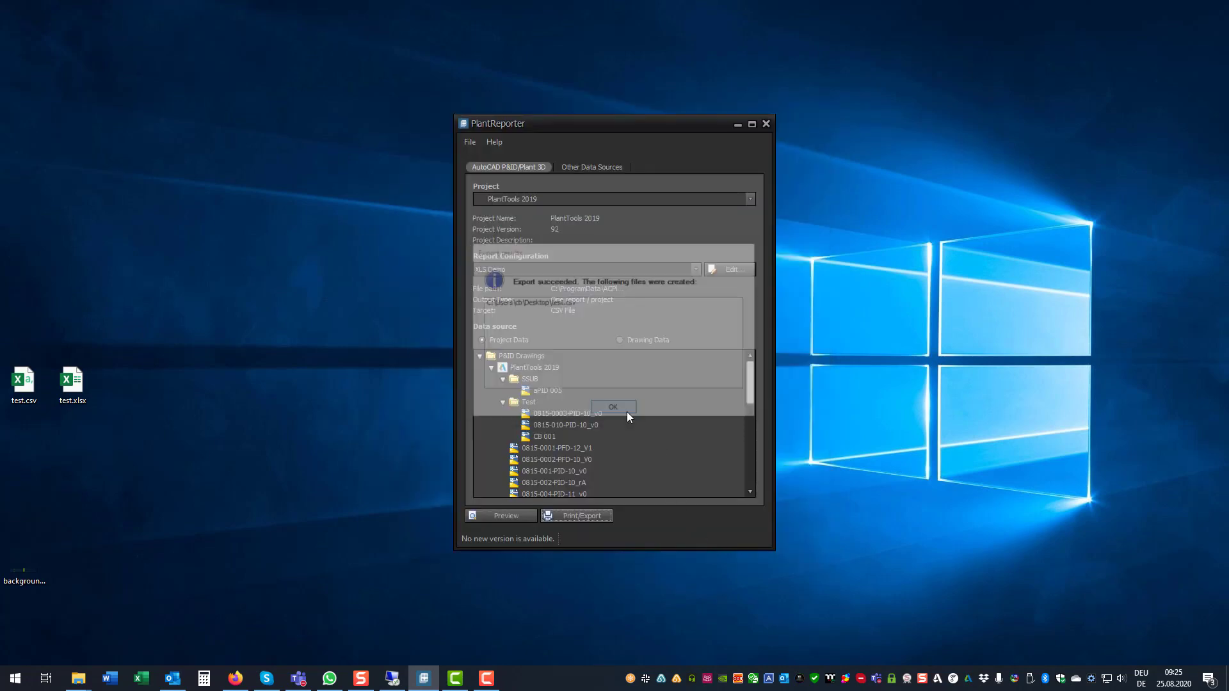
right_click(23, 382)
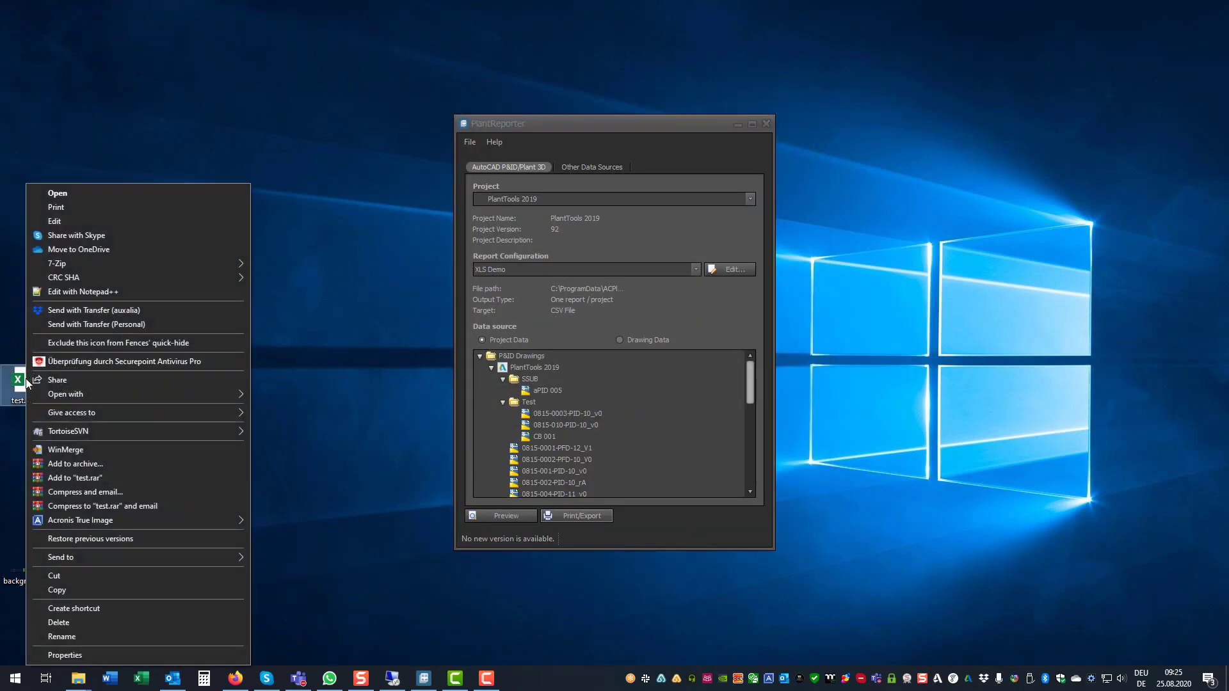
click(93, 292)
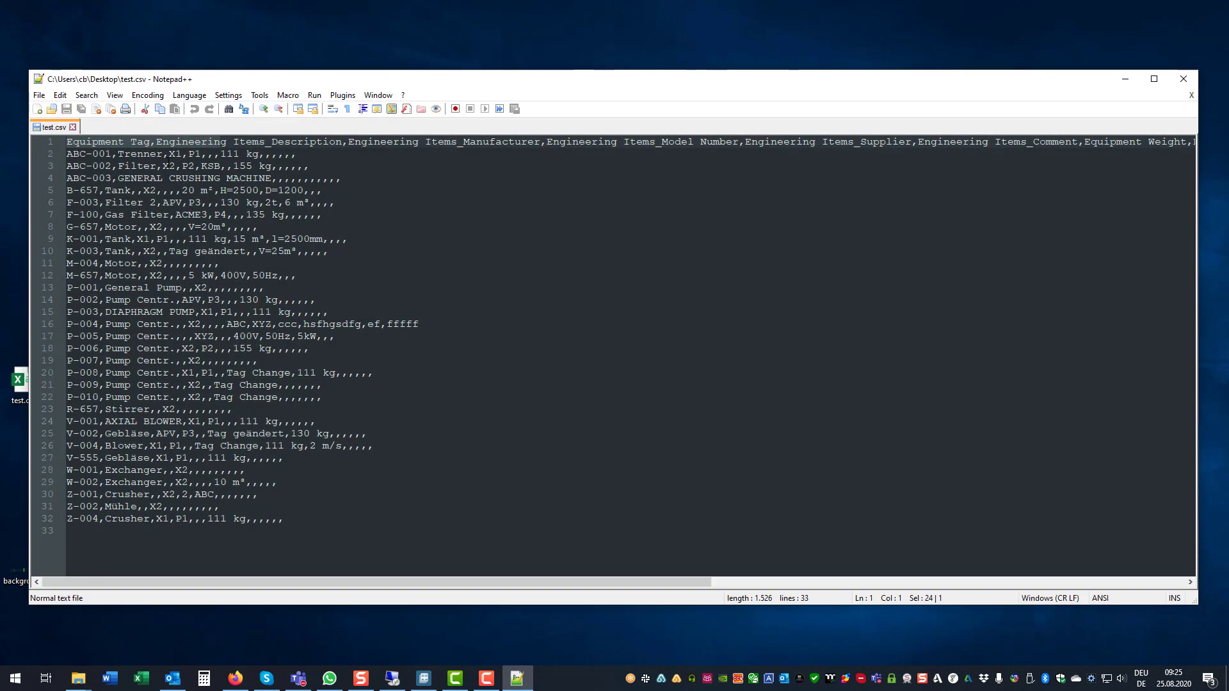
Check the comma separators and empty fields after P1 on row two, then close Notepad++
click(184, 155)
click(213, 154)
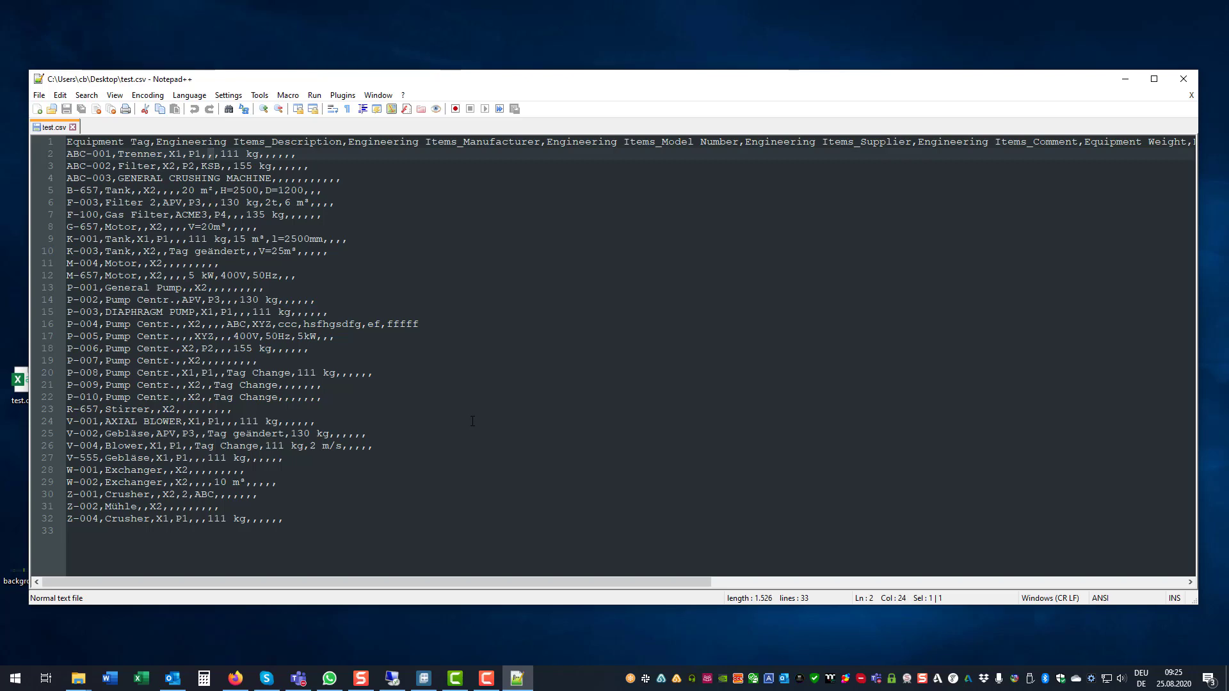
click(1183, 79)
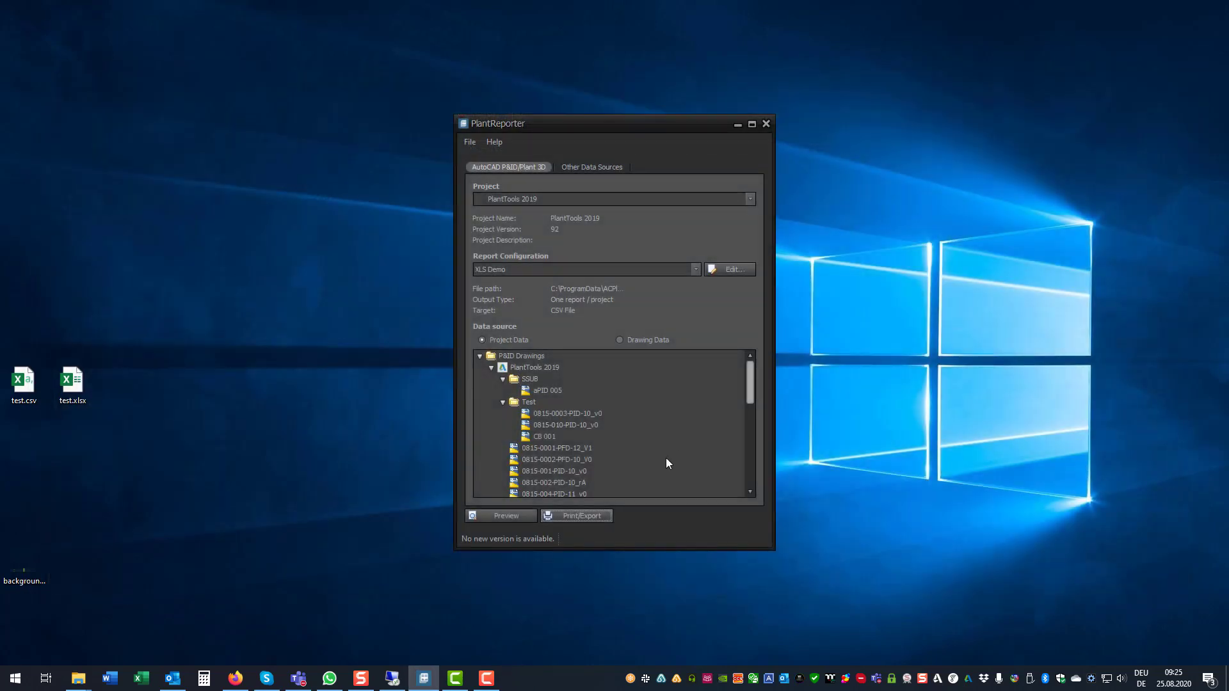